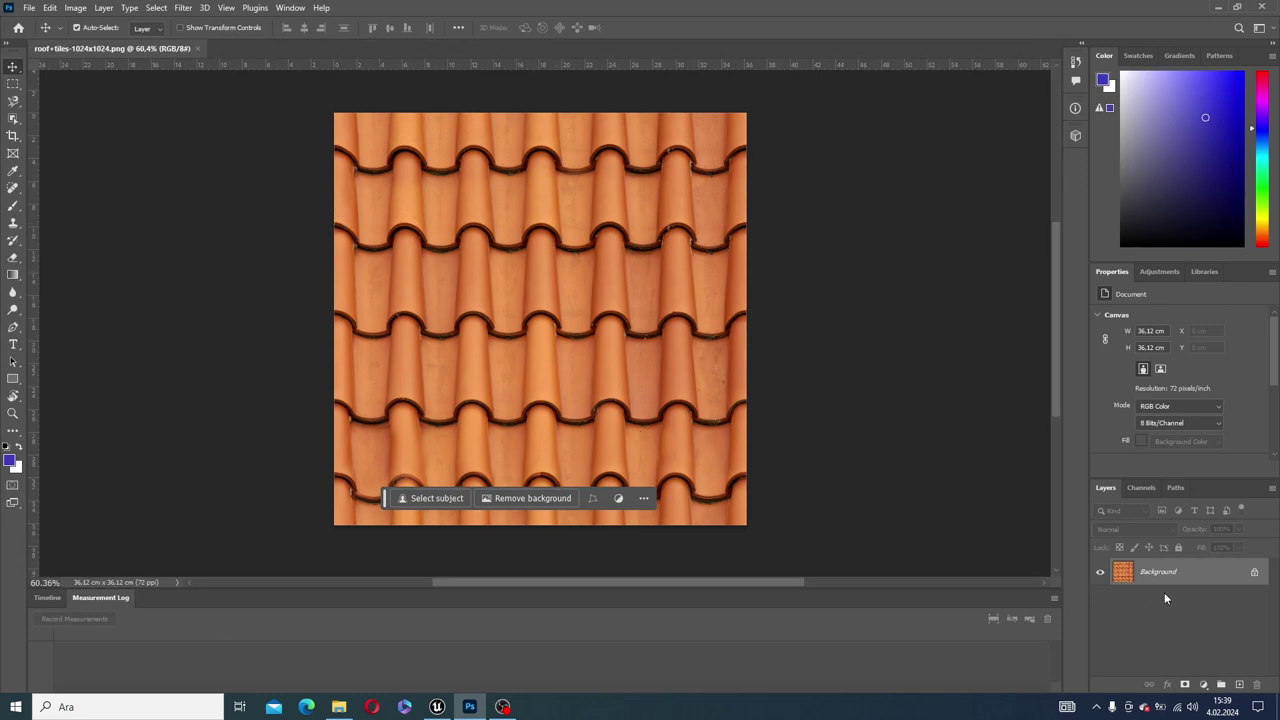
Open Filter > 3D > Generate Normal Map for the roof tiles, previewing Blur 0,5 and Detail Scale 120%
left_click(203, 8)
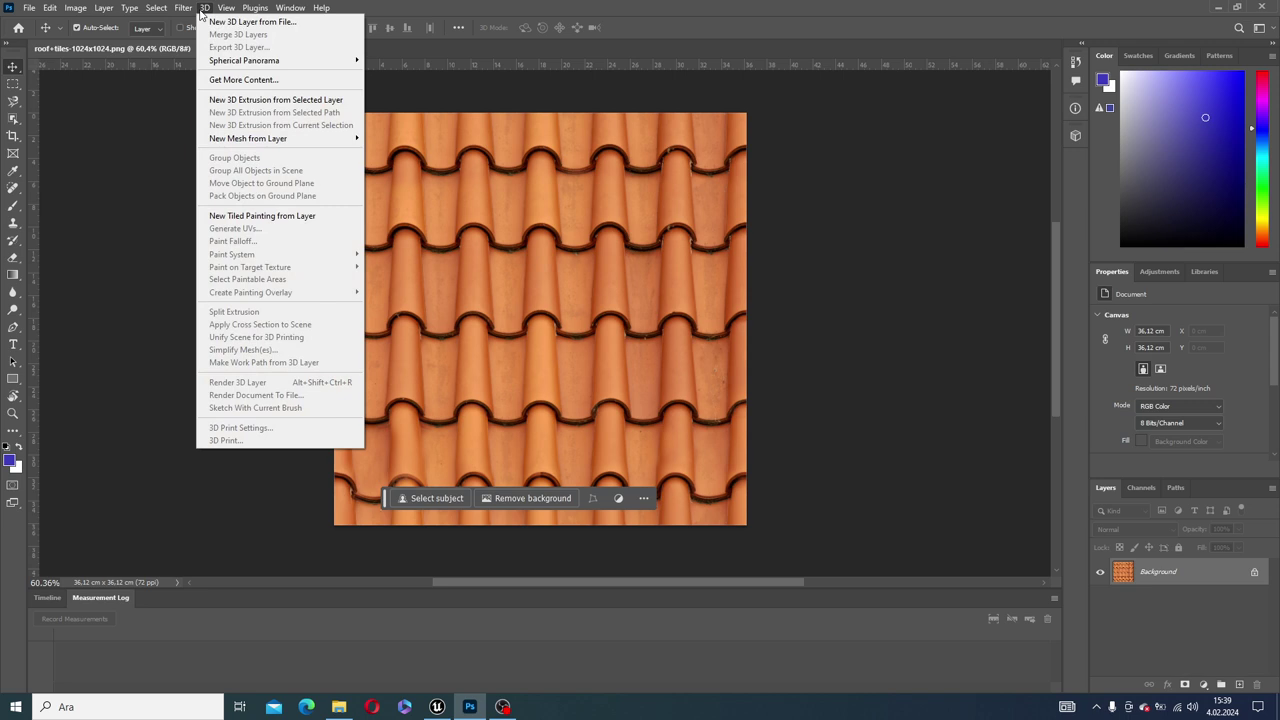
left_click(203, 8)
left_click(227, 8)
mouse_move(185, 10)
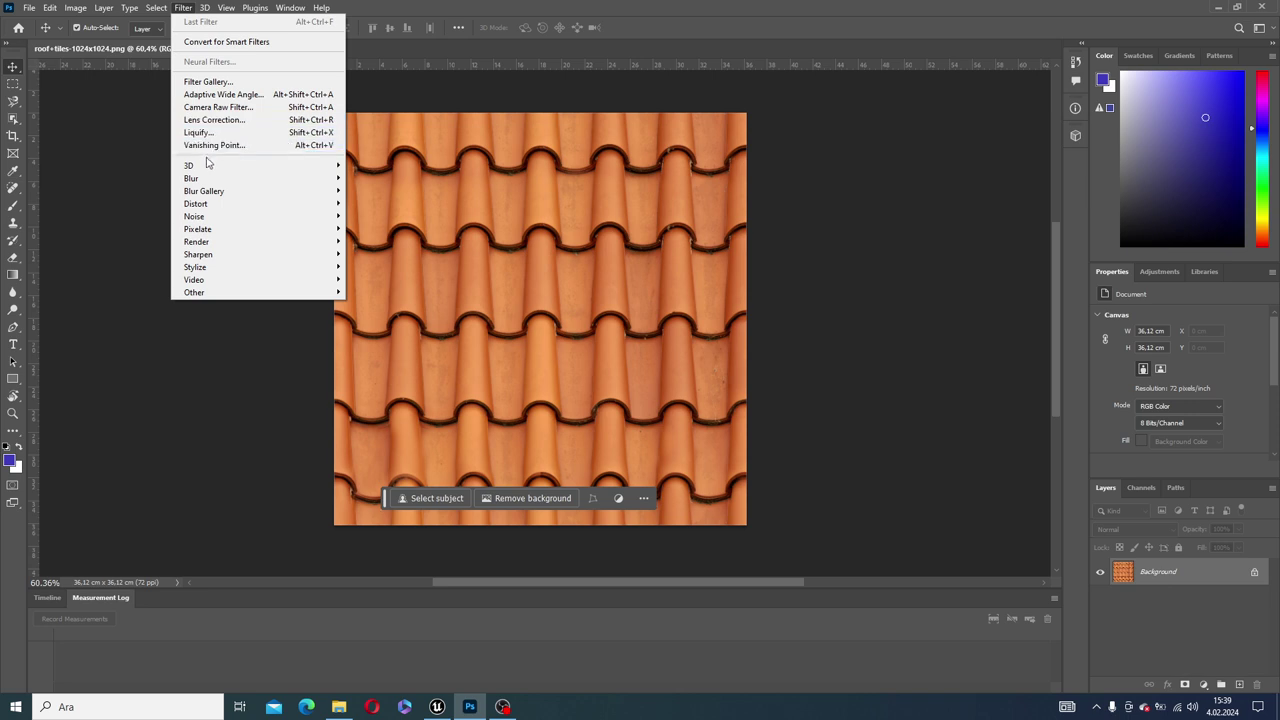
mouse_move(208, 166)
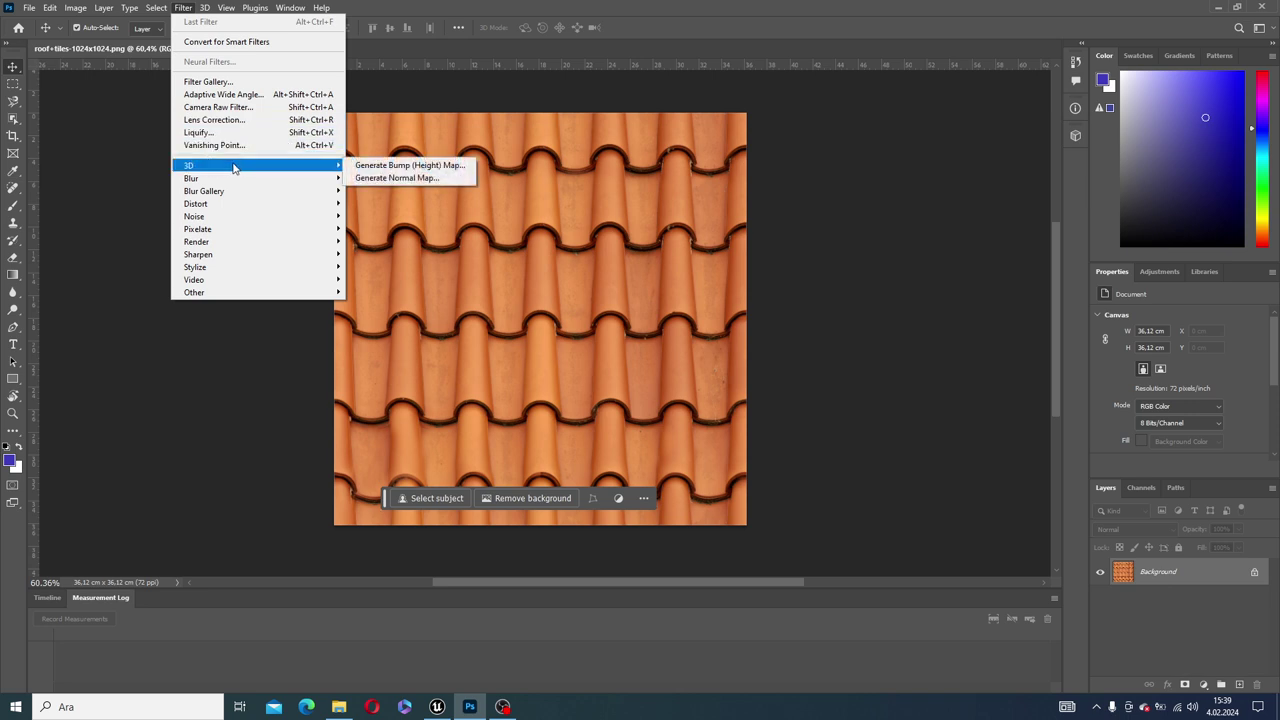
left_click(407, 180)
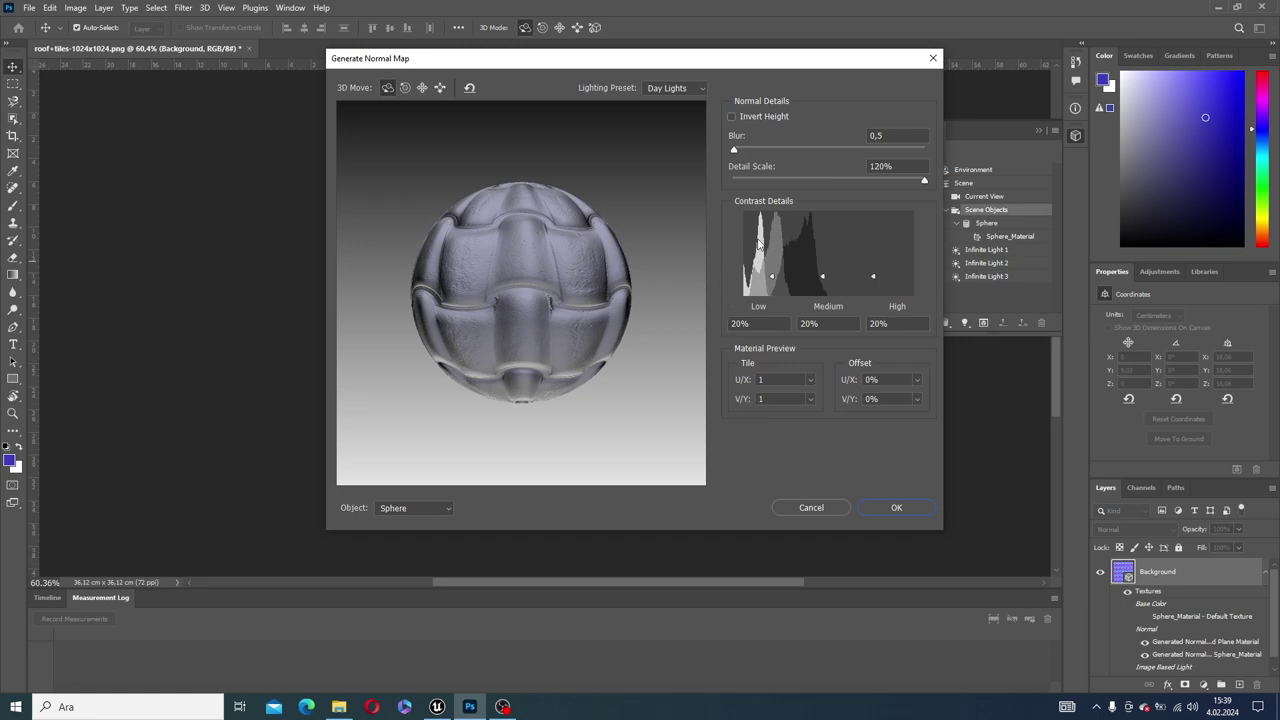
Apply the normal map and export it to the Desktop as a JPG named Normalmap
left_click(896, 507)
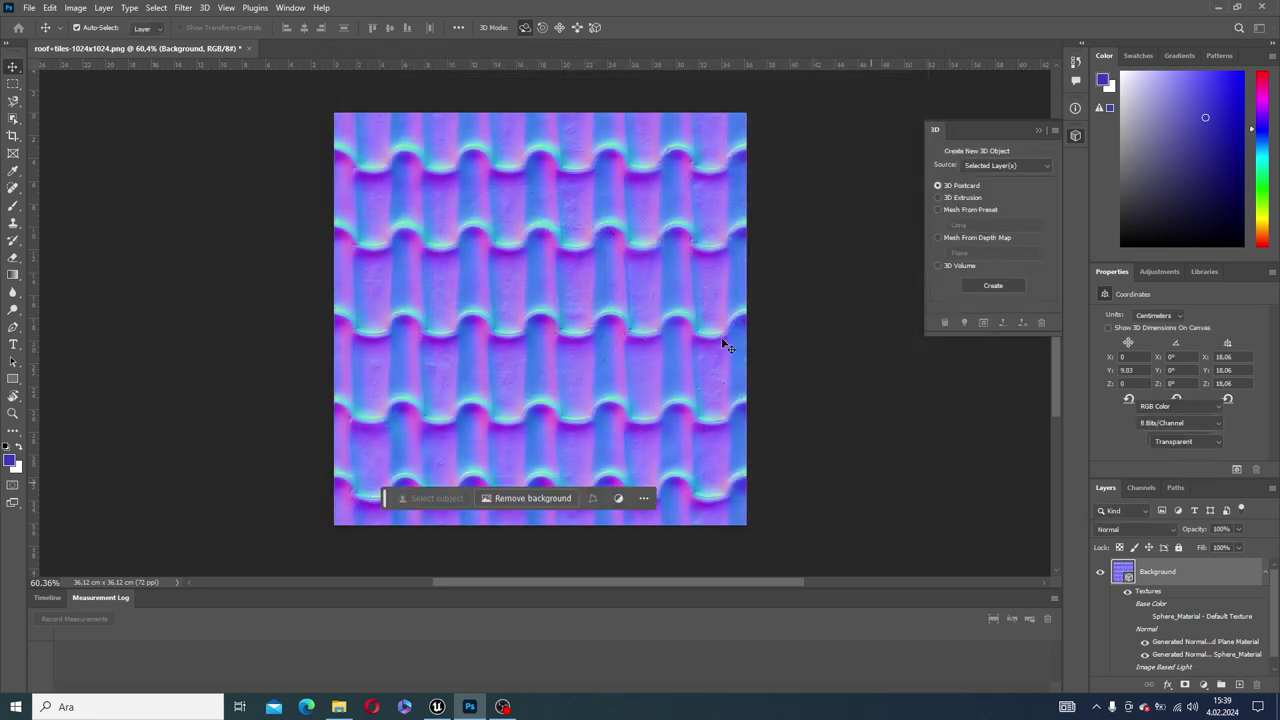
left_click(25, 11)
mouse_move(104, 215)
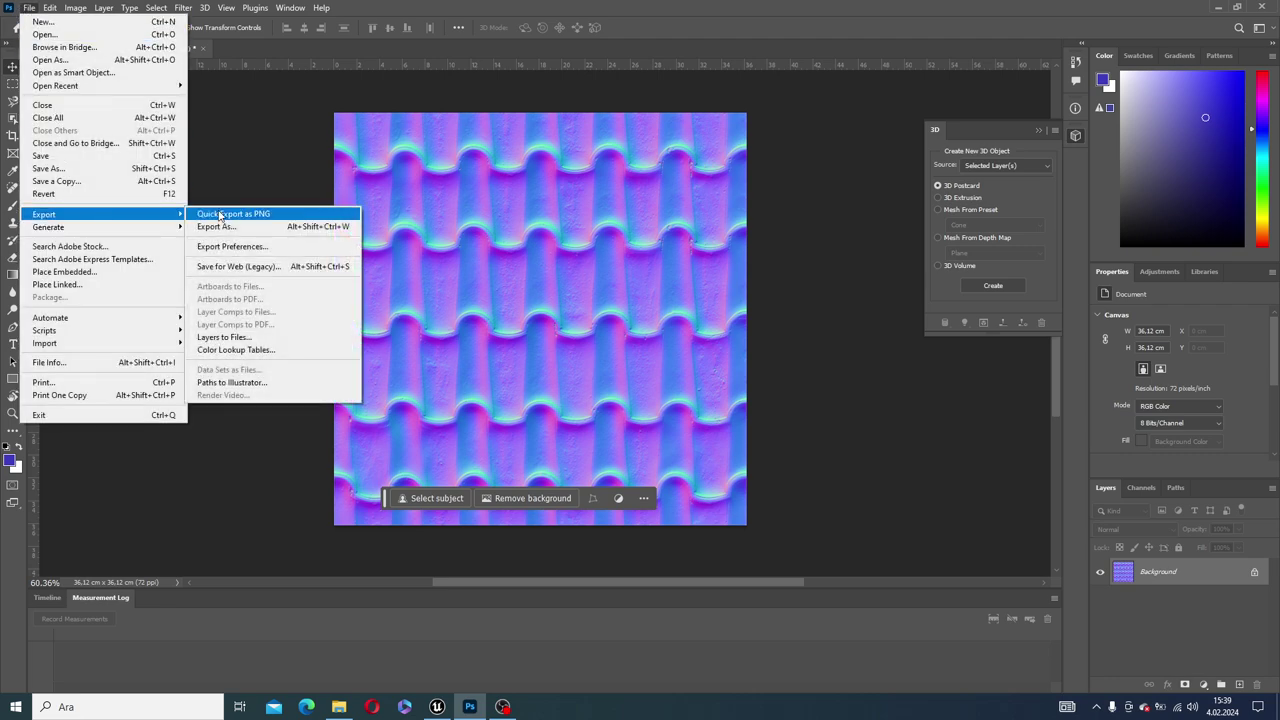
left_click(236, 226)
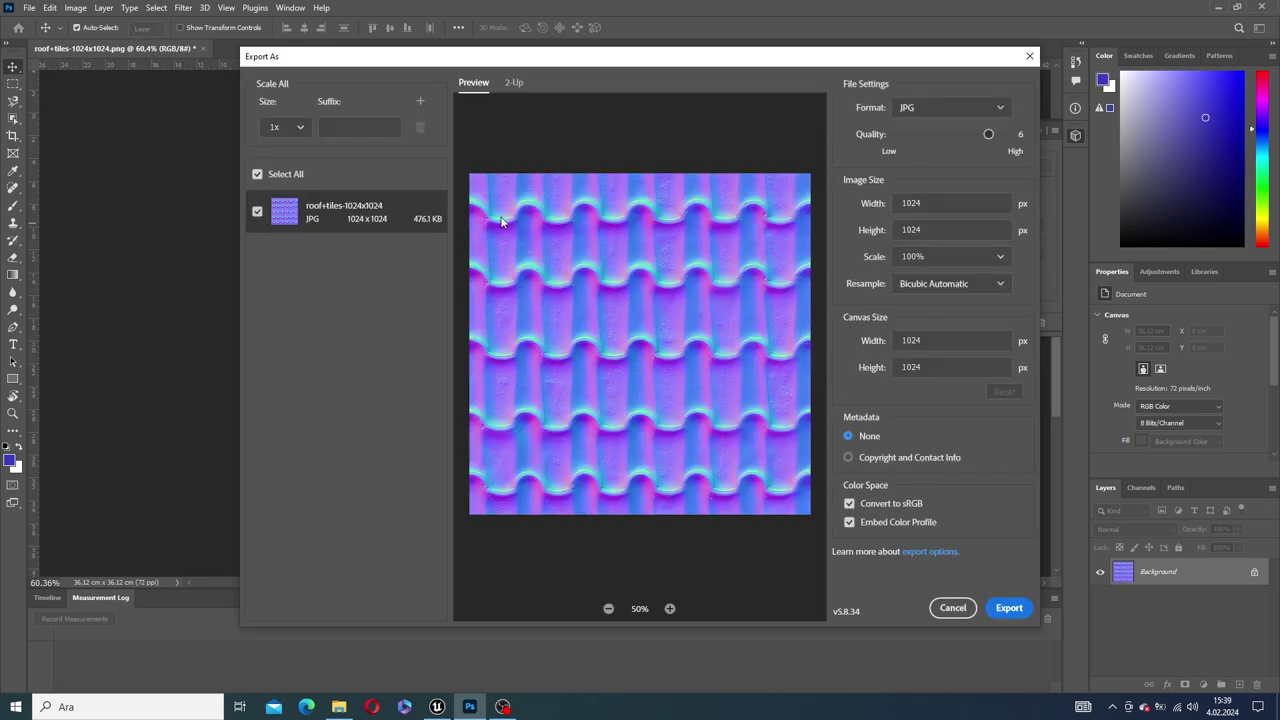
left_click(1012, 609)
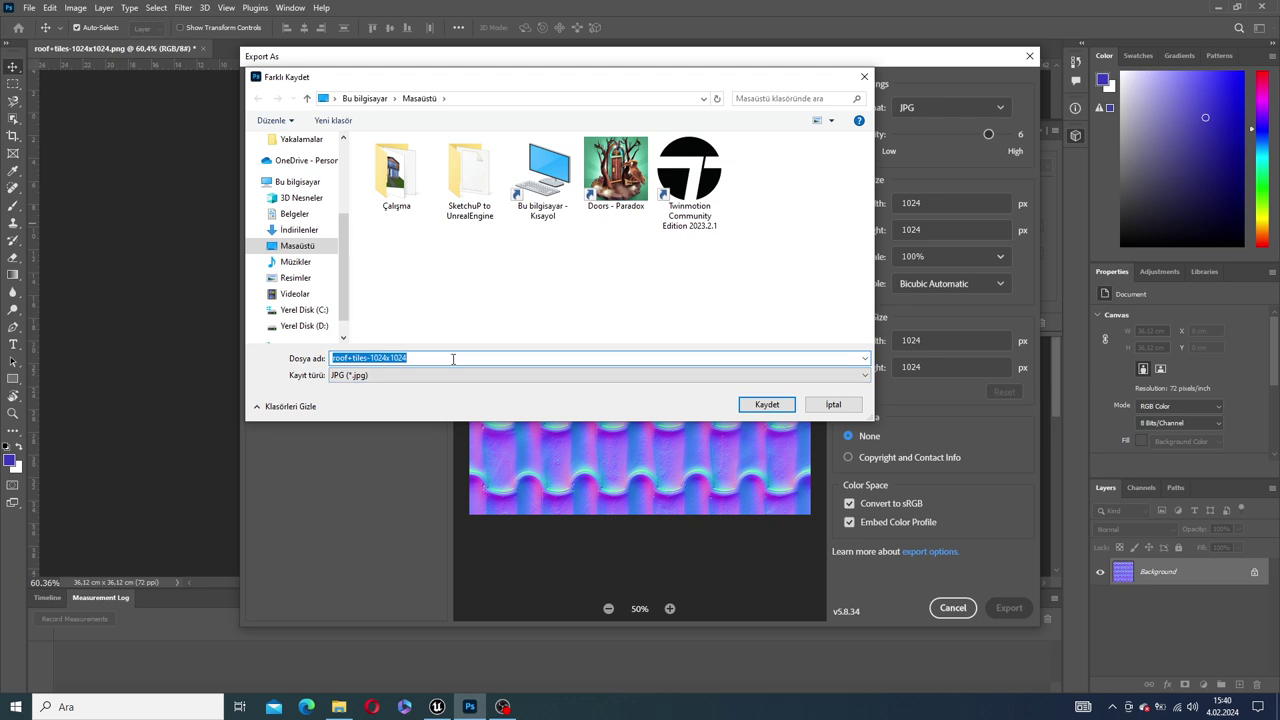
type("Normalmap")
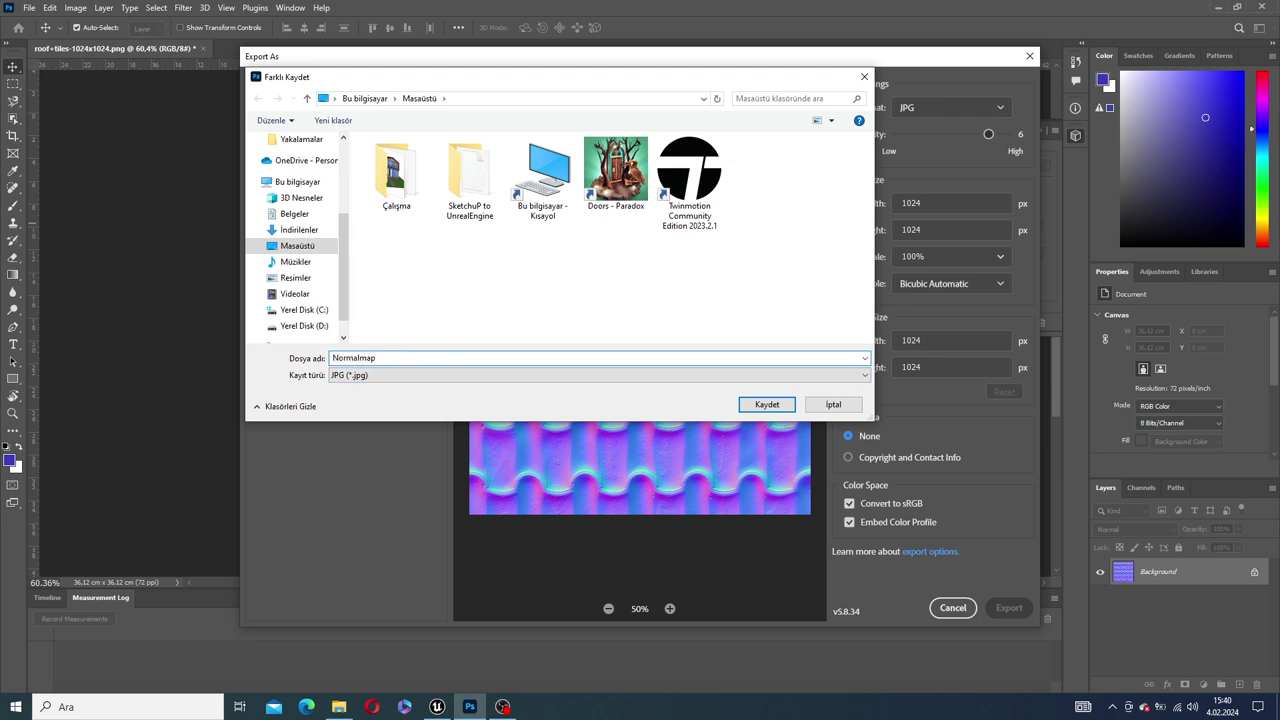
key("Return")
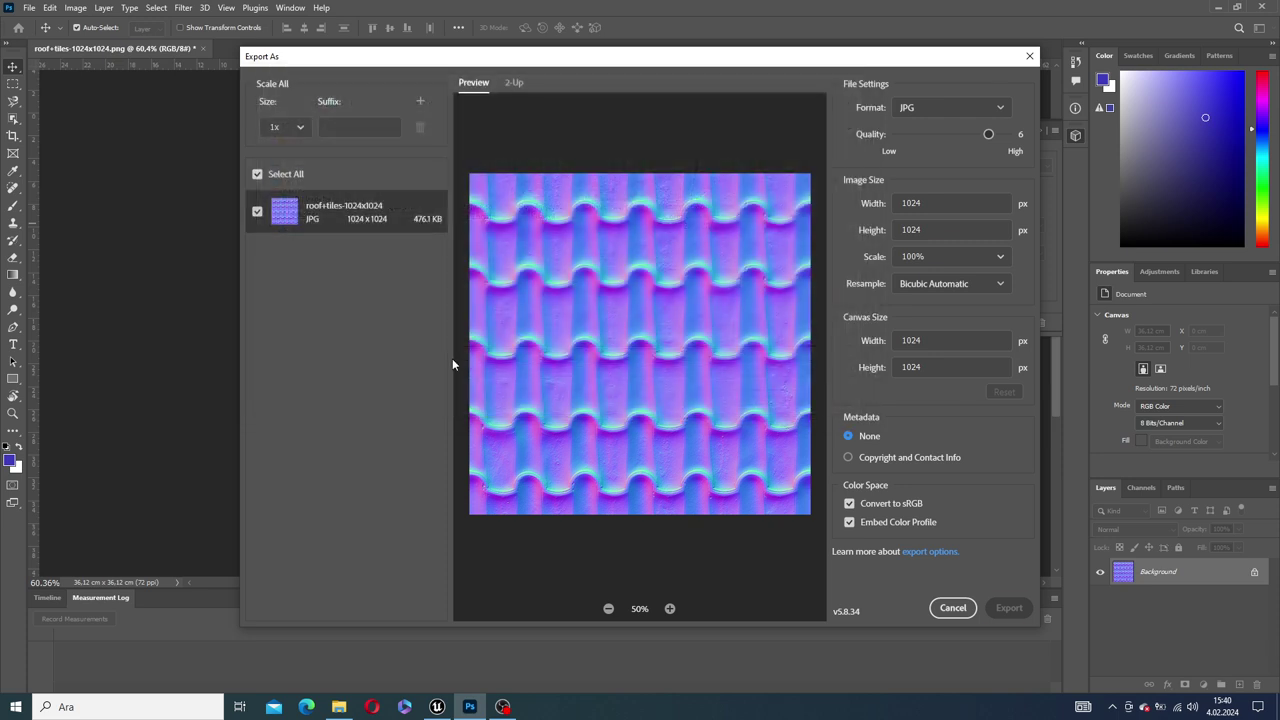
Arrange the Normalmap and roof-tiles images side by side on the desktop
left_click(1216, 10)
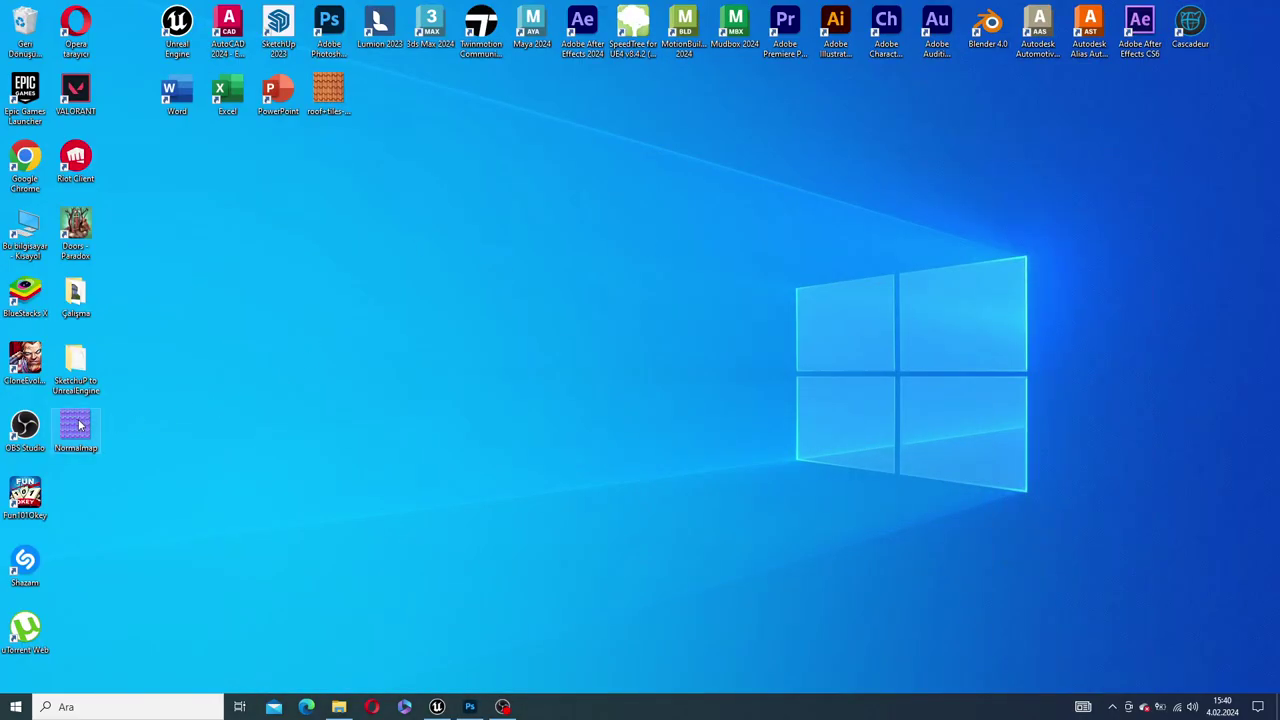
left_click_drag(417, 345, 430, 290)
left_click_drag(328, 92, 440, 164)
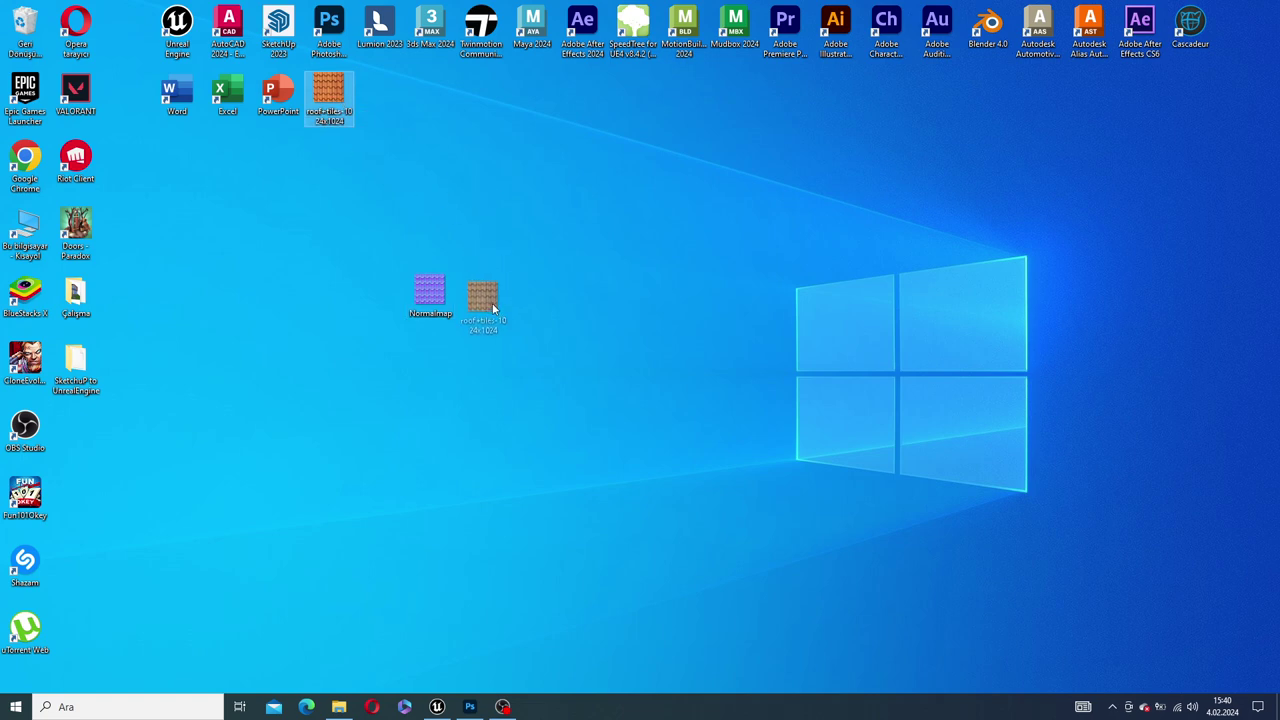
left_click_drag(492, 303, 492, 304)
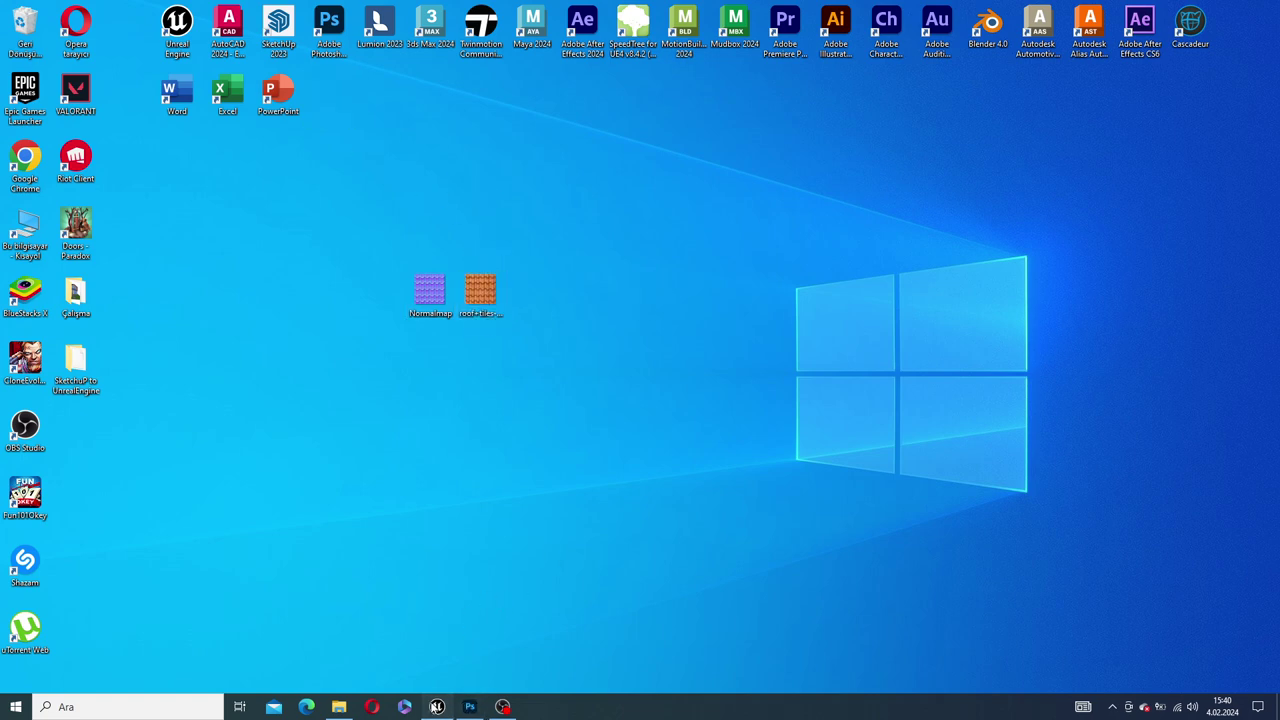
left_click(436, 706)
Create a Materials folder in the Content Browser and open it
right_click(579, 563)
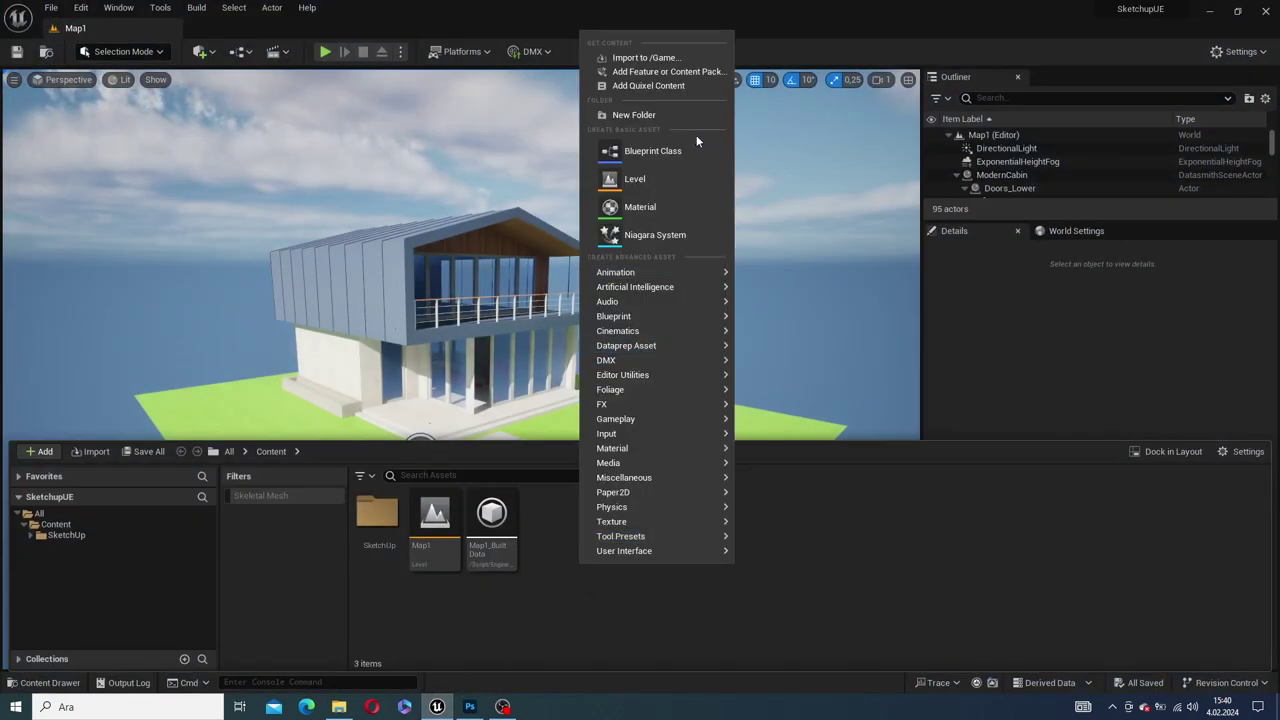
left_click(671, 116)
type("Materials")
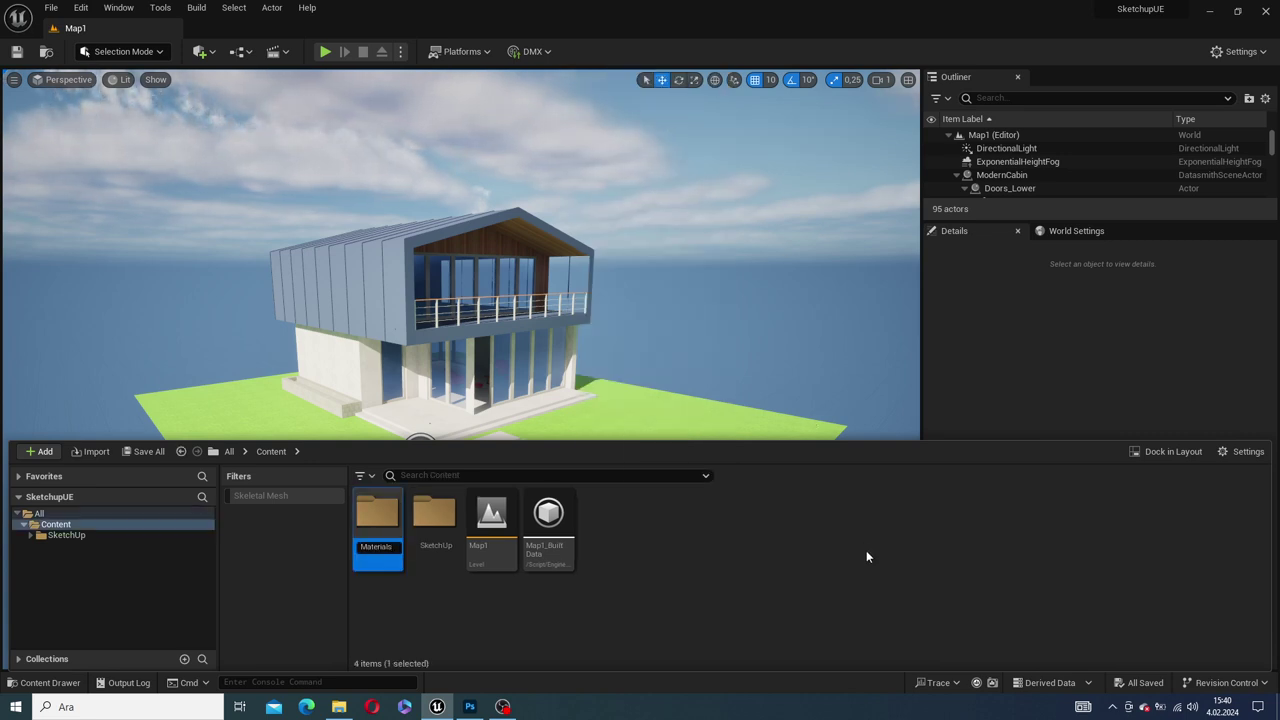
key("Return")
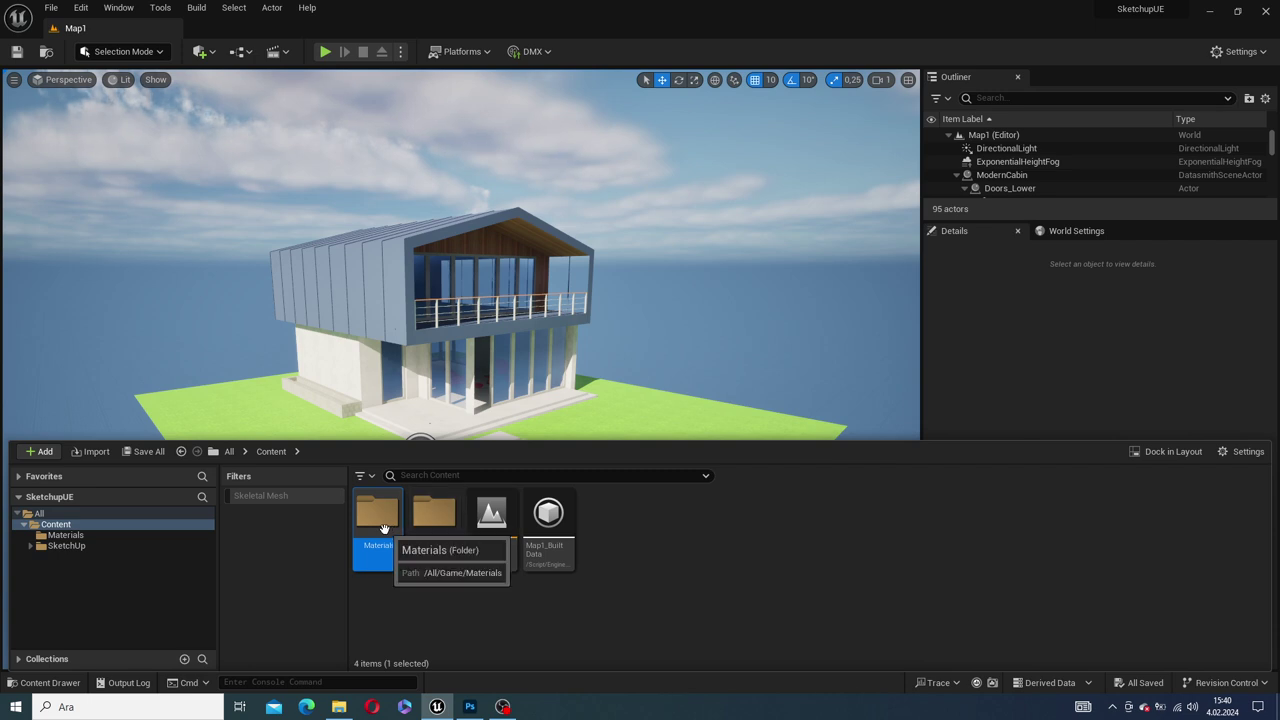
double_click(383, 530)
Create a new material named M_Roof in the Materials folder
right_click(483, 532)
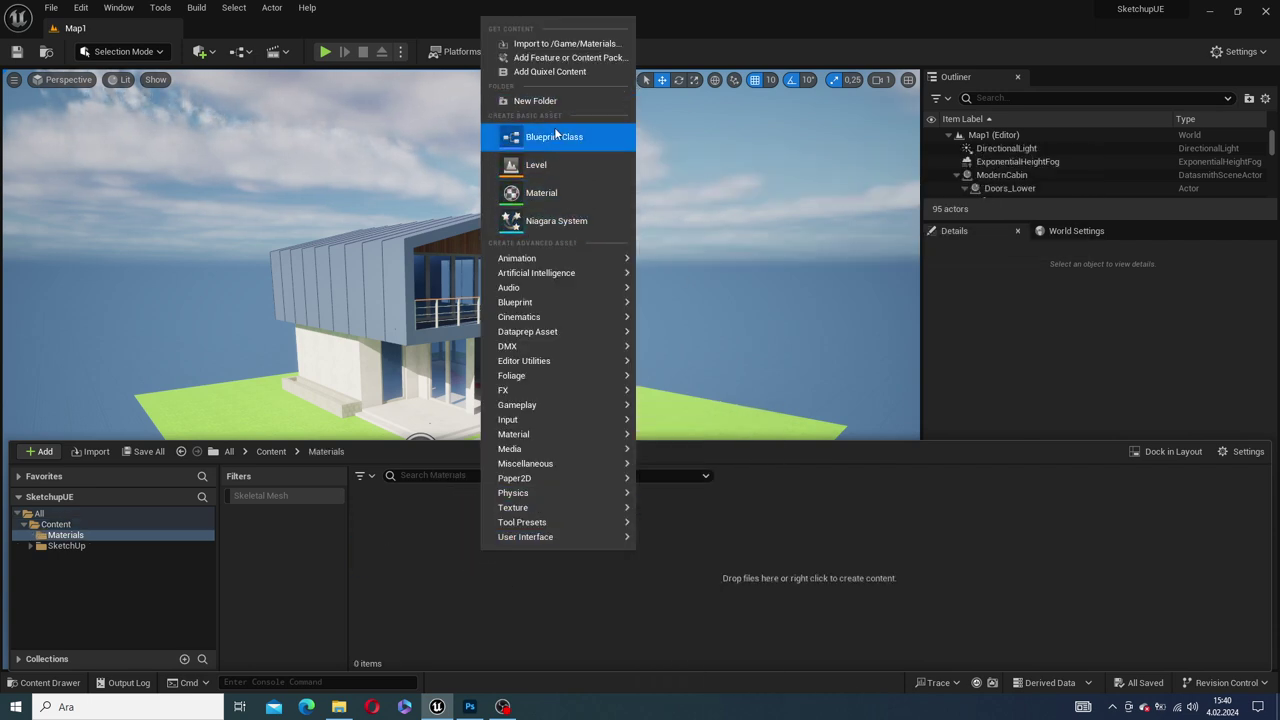
left_click(567, 201)
type("M_Roo")
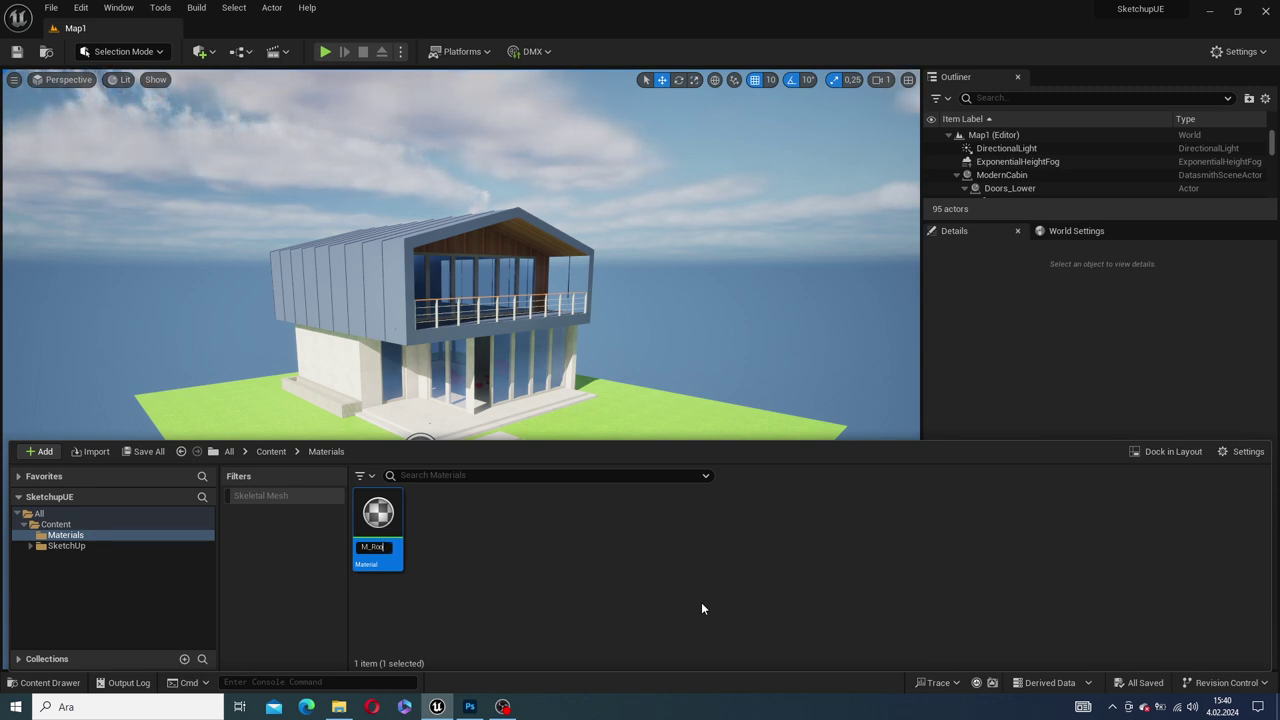
type("f")
key("Return")
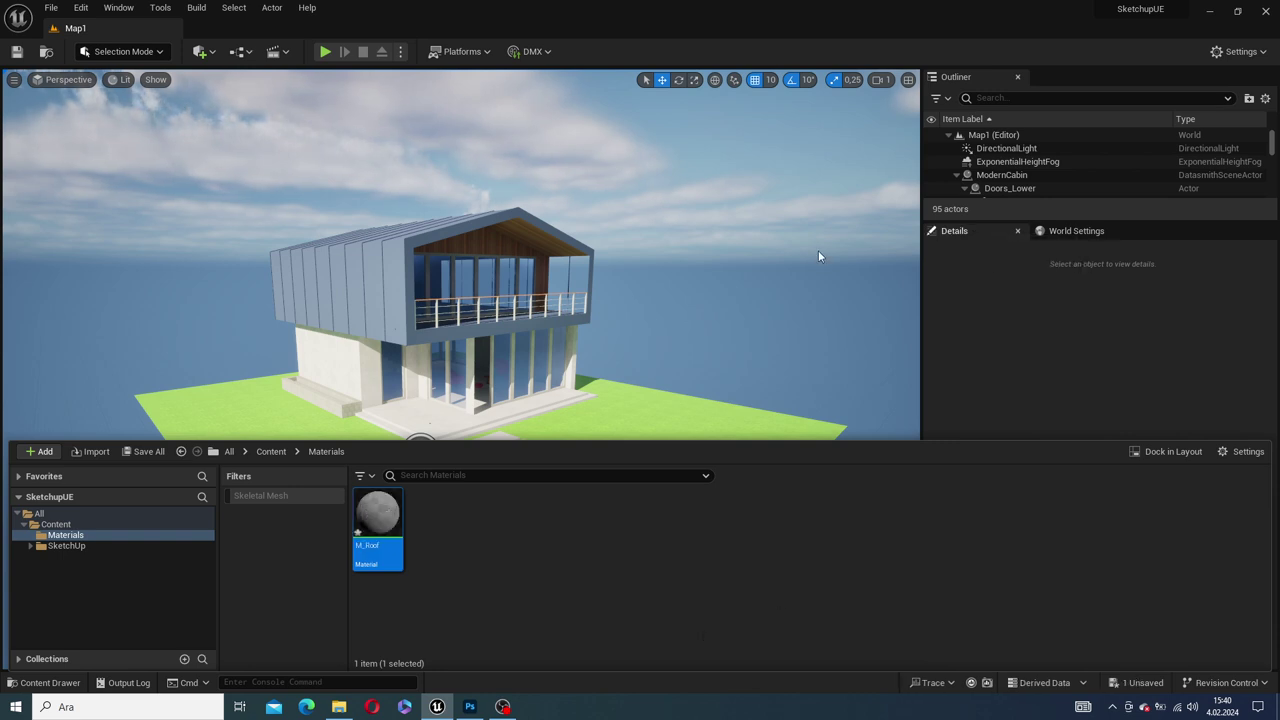
Import the Normalmap and roof-tiles images from the desktop into the Materials folder
left_click(1211, 12)
left_click_drag(617, 230, 356, 350)
mouse_move(480, 290)
left_mouse_down()
mouse_move(560, 370)
mouse_move(437, 706)
left_mouse_up()
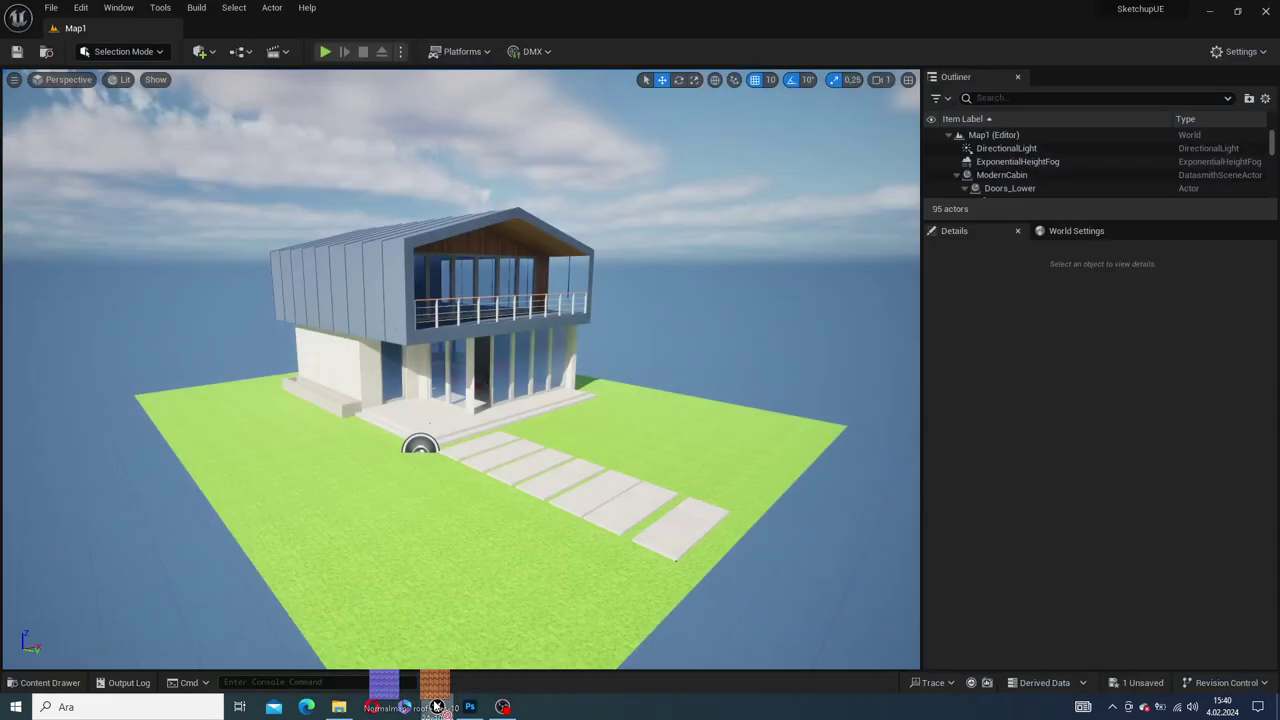
key("ctrl+space")
left_click_drag(437, 706, 551, 570)
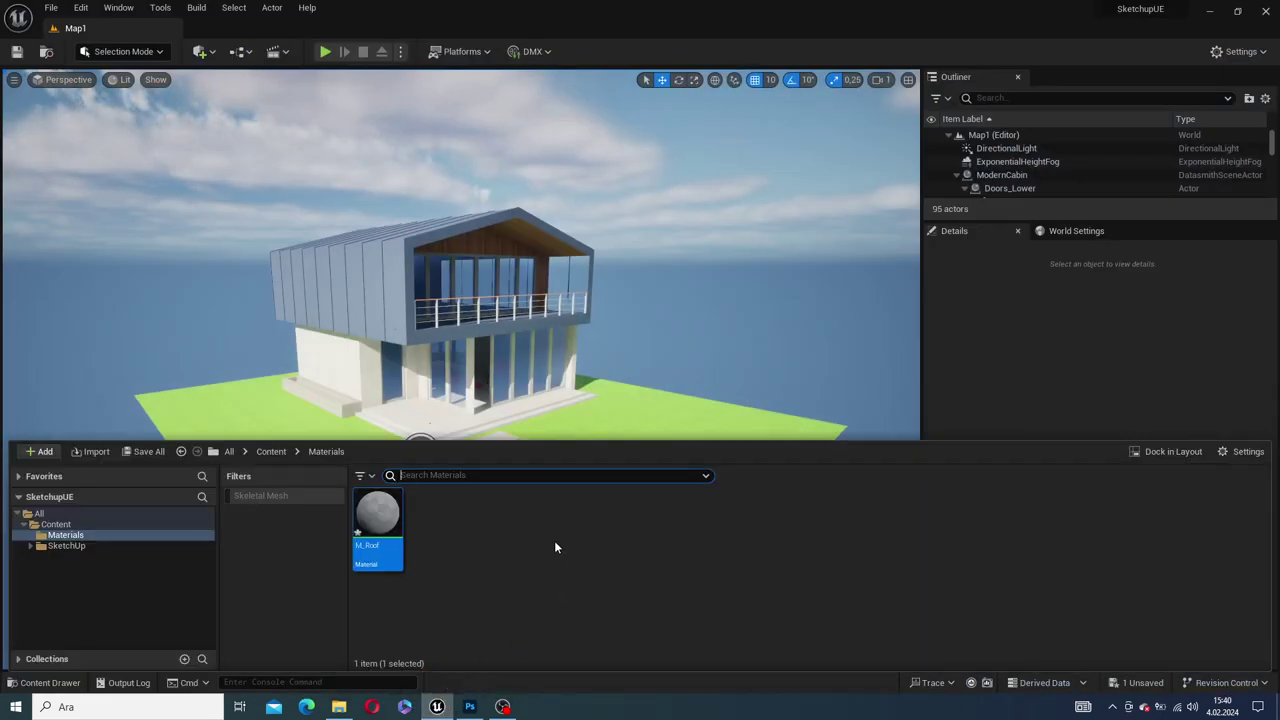
left_click_drag(594, 531, 613, 513)
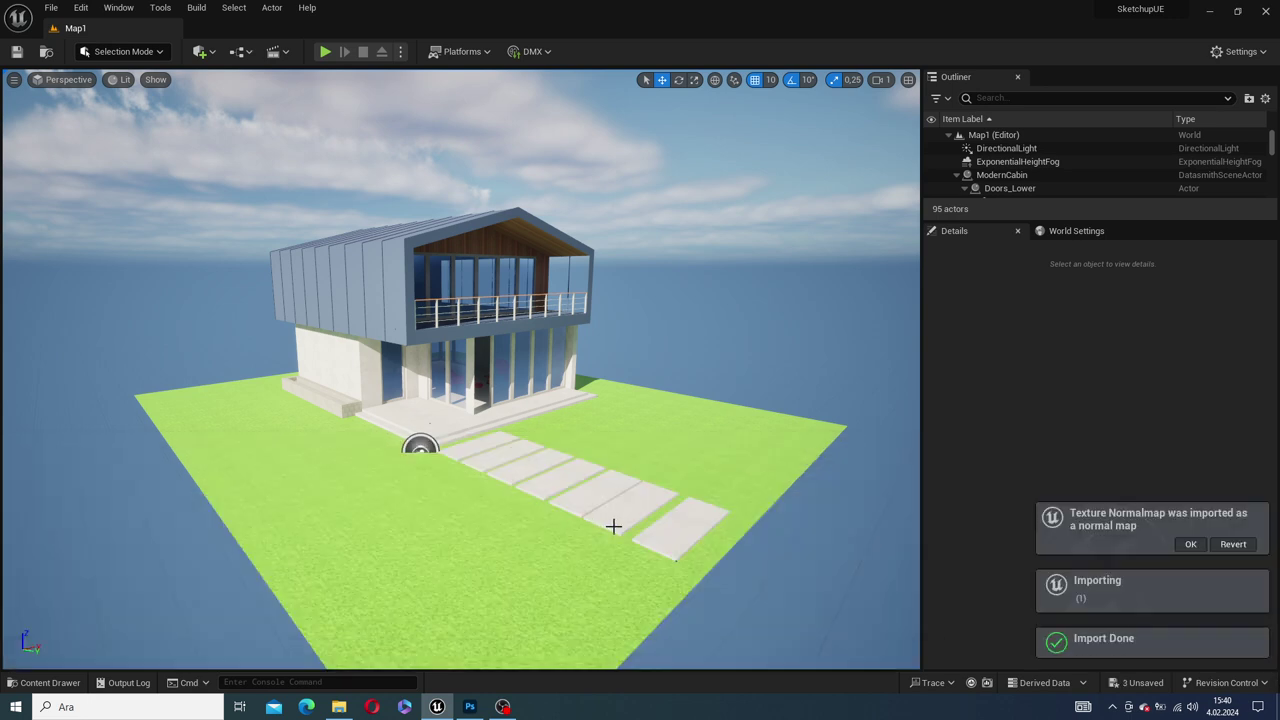
key("ctrl+space")
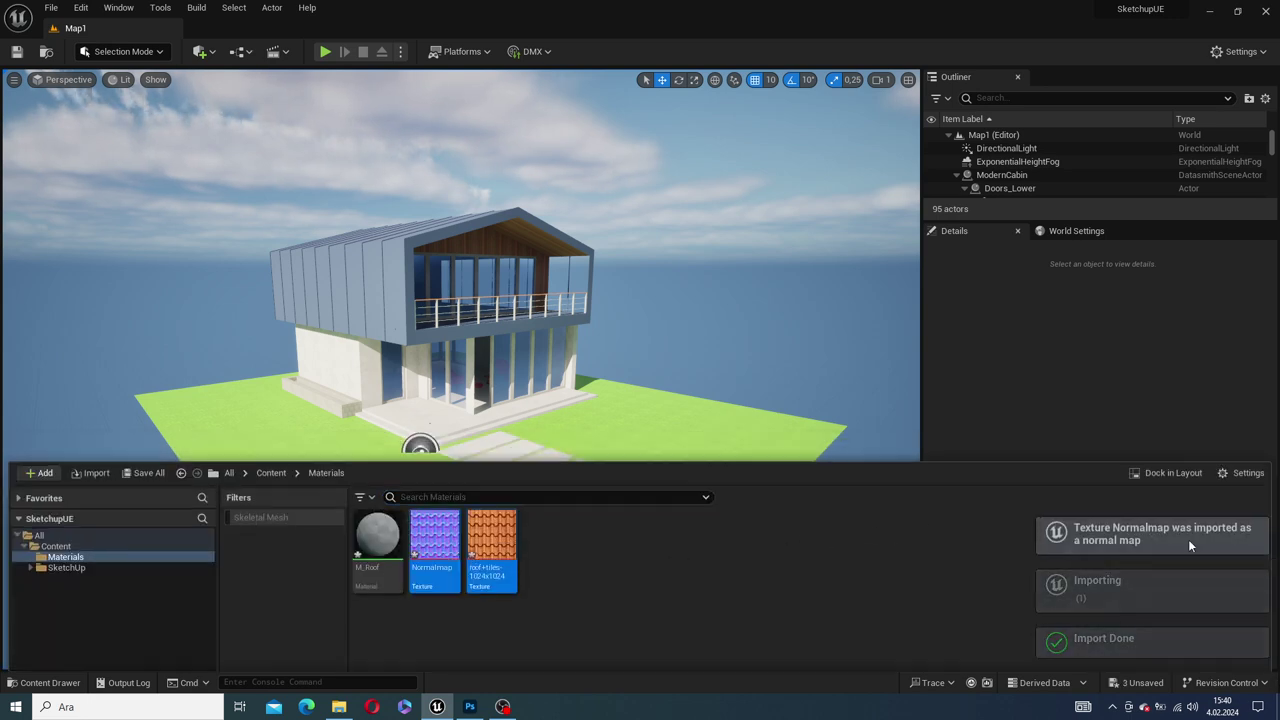
left_click(1190, 544)
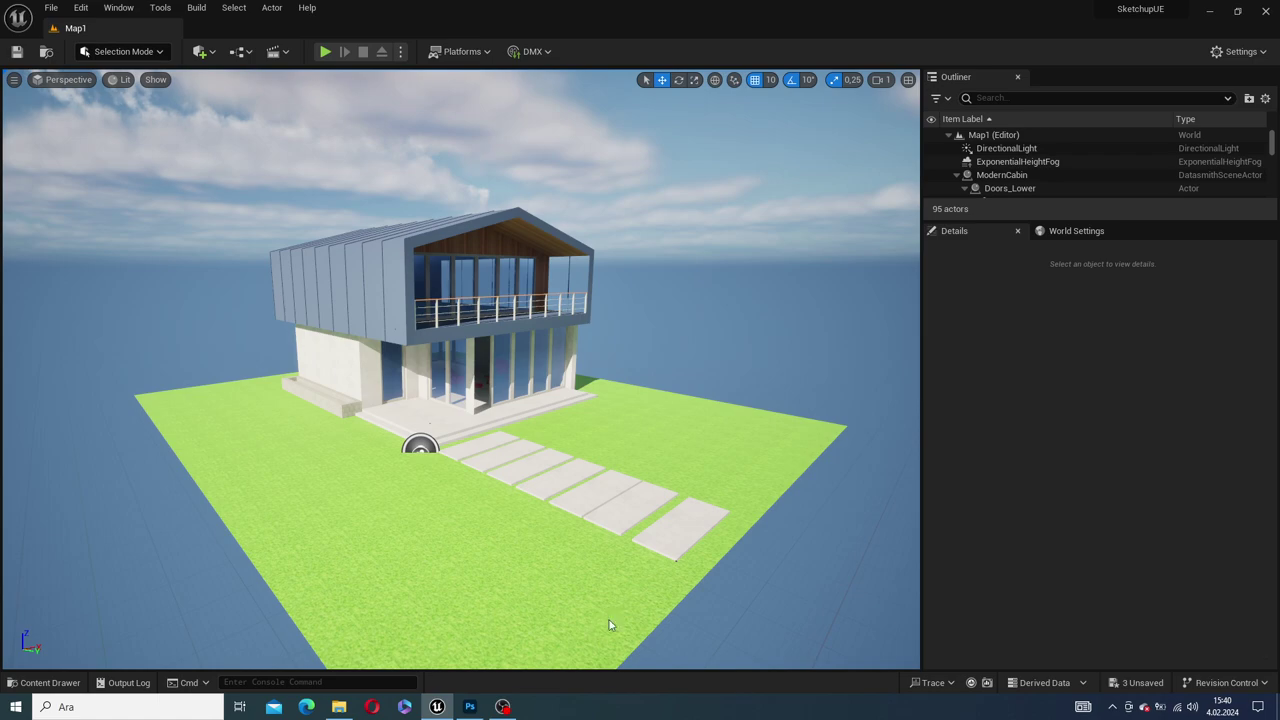
key("ctrl+space")
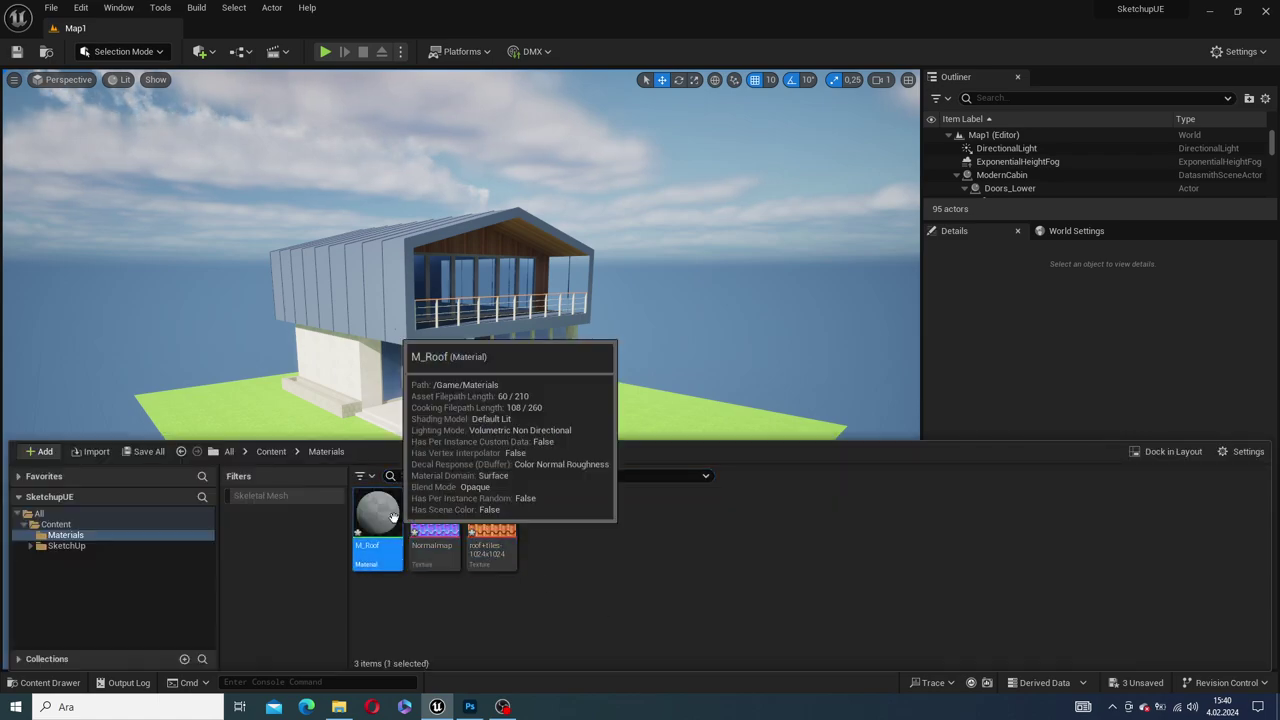
Open M_Roof and wire the roof-tiles texture's RGB into Base Color
double_click(394, 518)
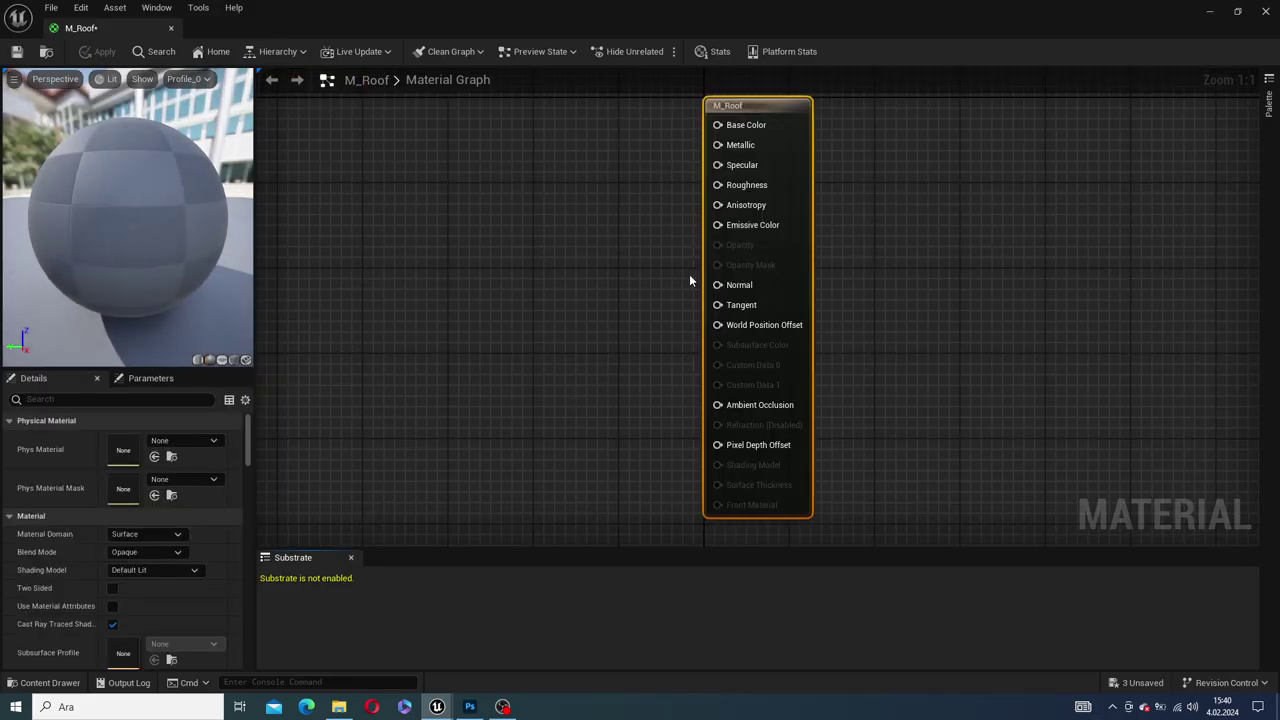
left_click_drag(767, 114, 917, 146)
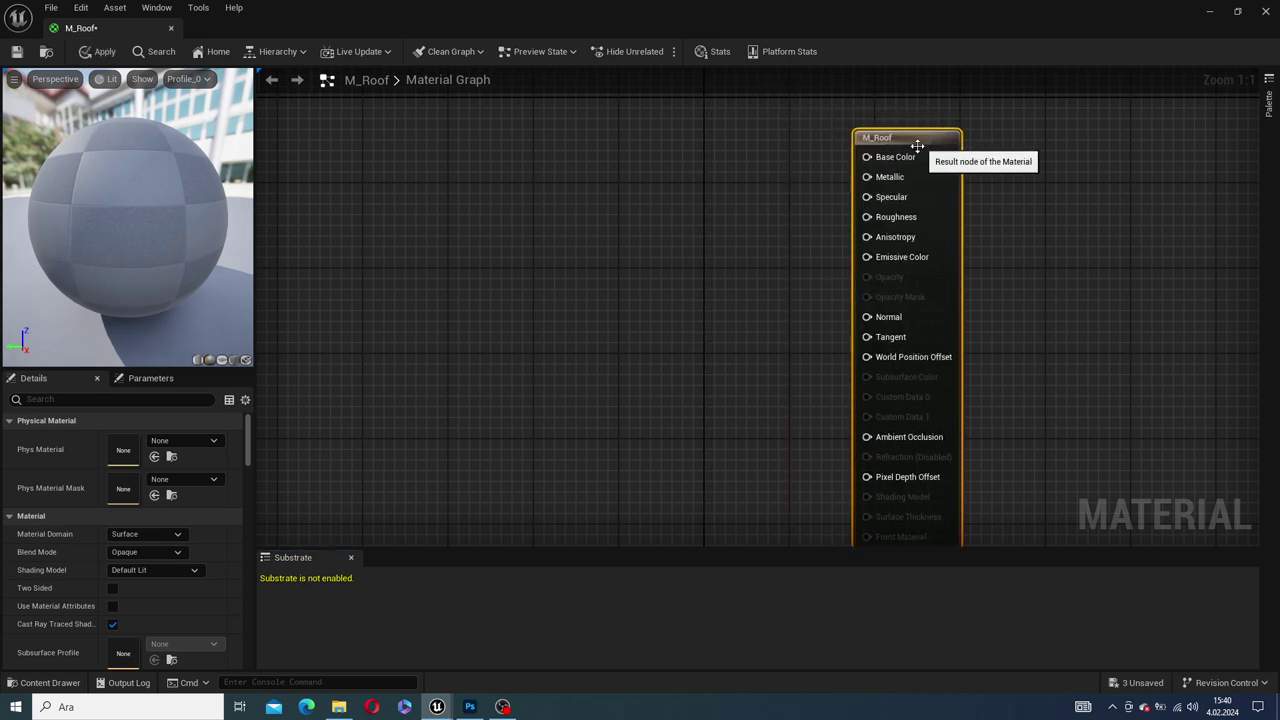
key("ctrl+space")
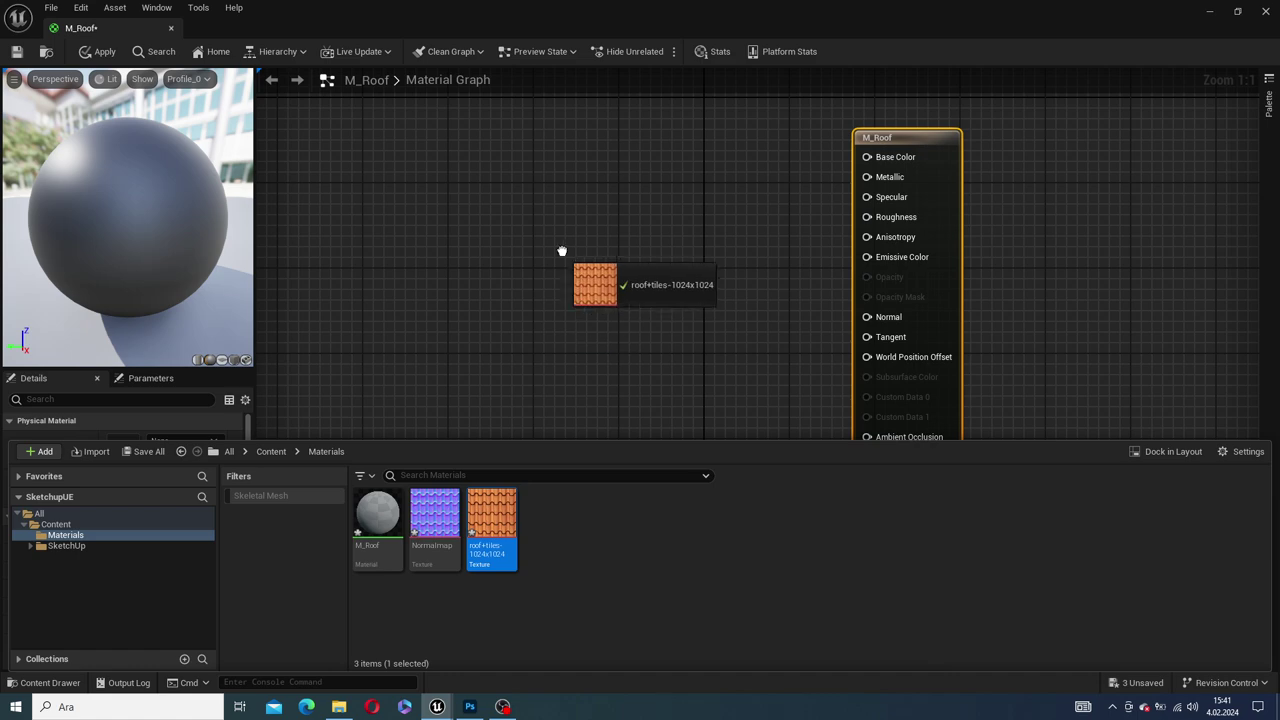
left_click_drag(488, 528, 603, 157)
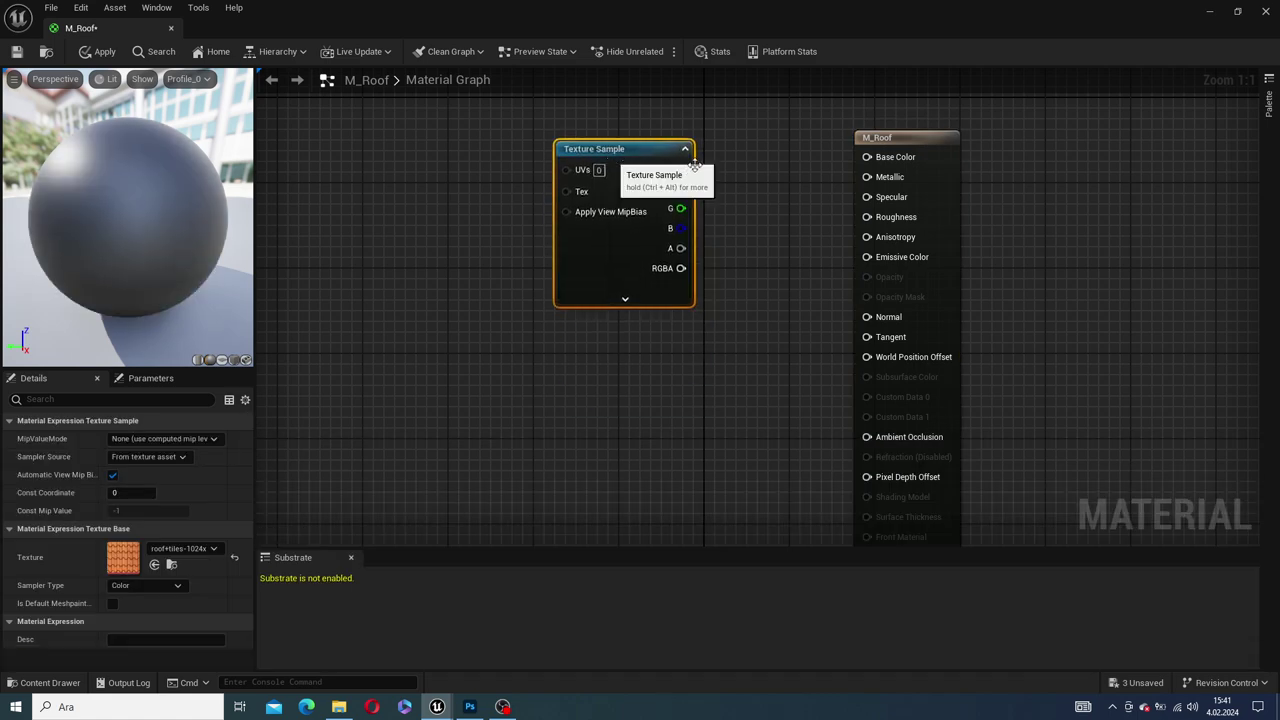
left_click_drag(681, 168, 869, 161)
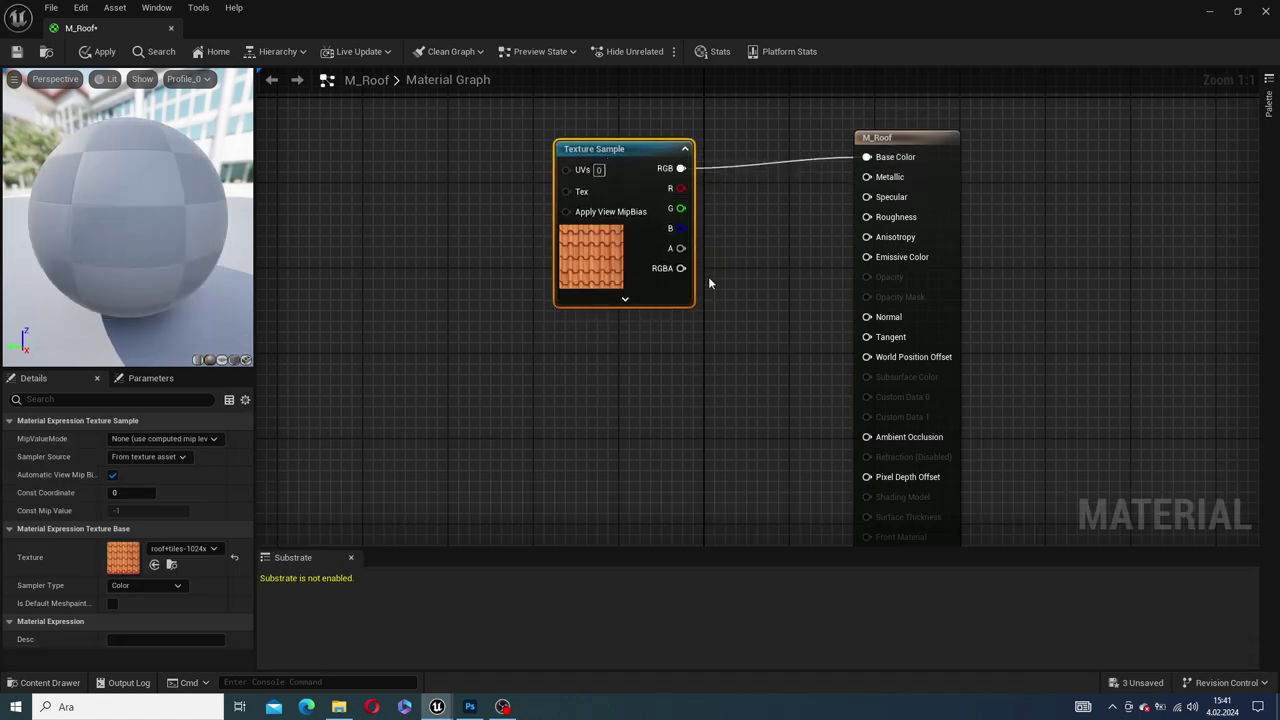
Wire the Normalmap texture into Normal, apply the material, and switch to Map1
key("ctrl+space")
mouse_move(435, 530)
left_mouse_down()
mouse_move(613, 386)
mouse_move(802, 268)
mouse_move(867, 317)
left_mouse_up()
left_click_drag(593, 377, 593, 366)
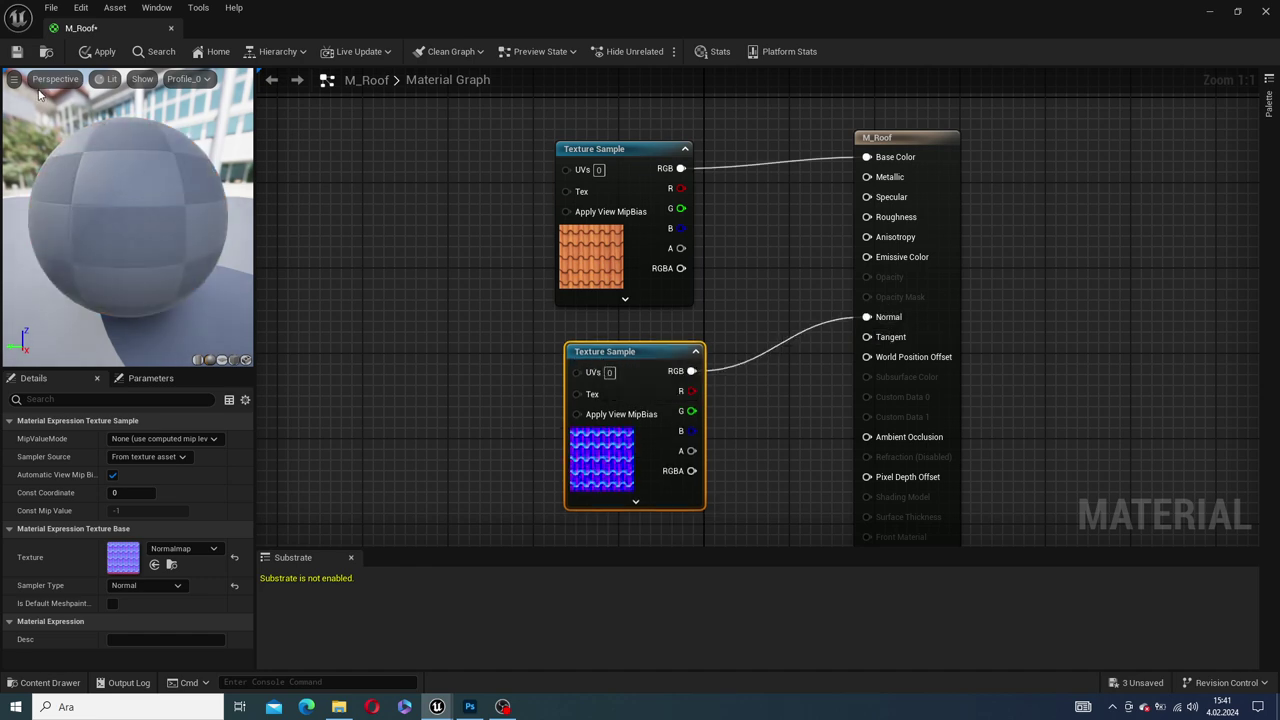
left_click(87, 54)
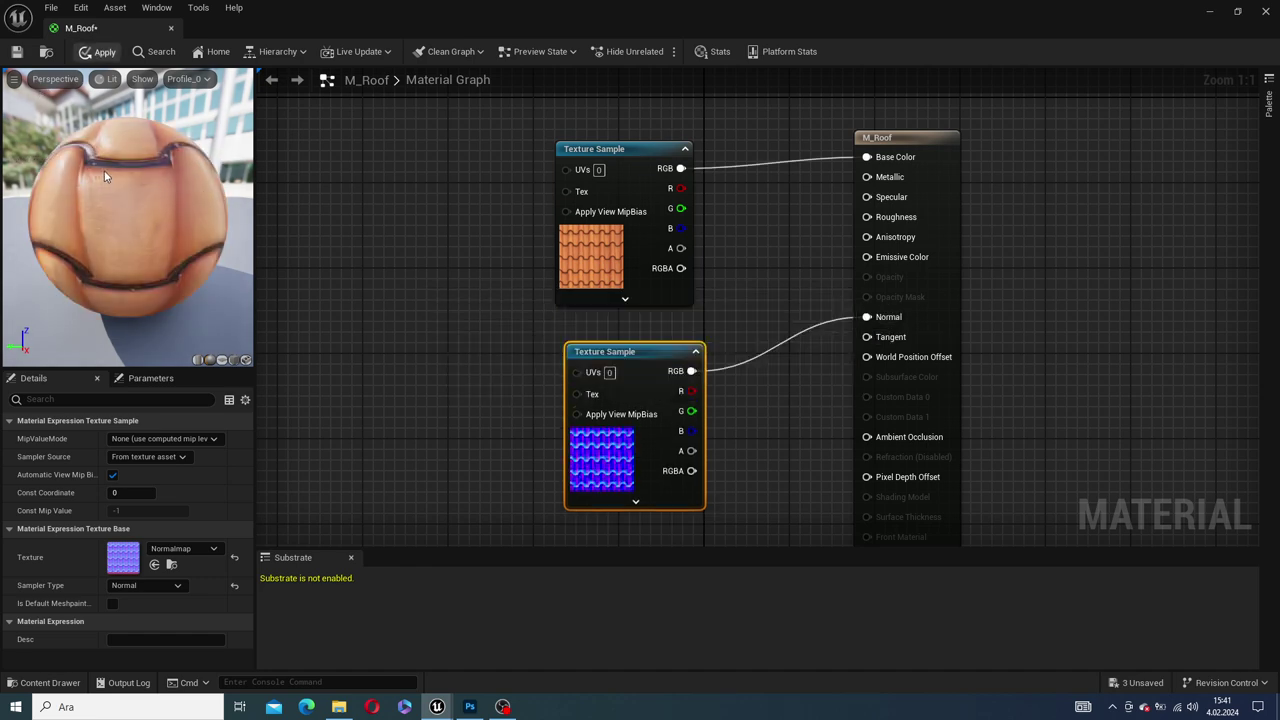
left_click_drag(128, 220, 180, 215)
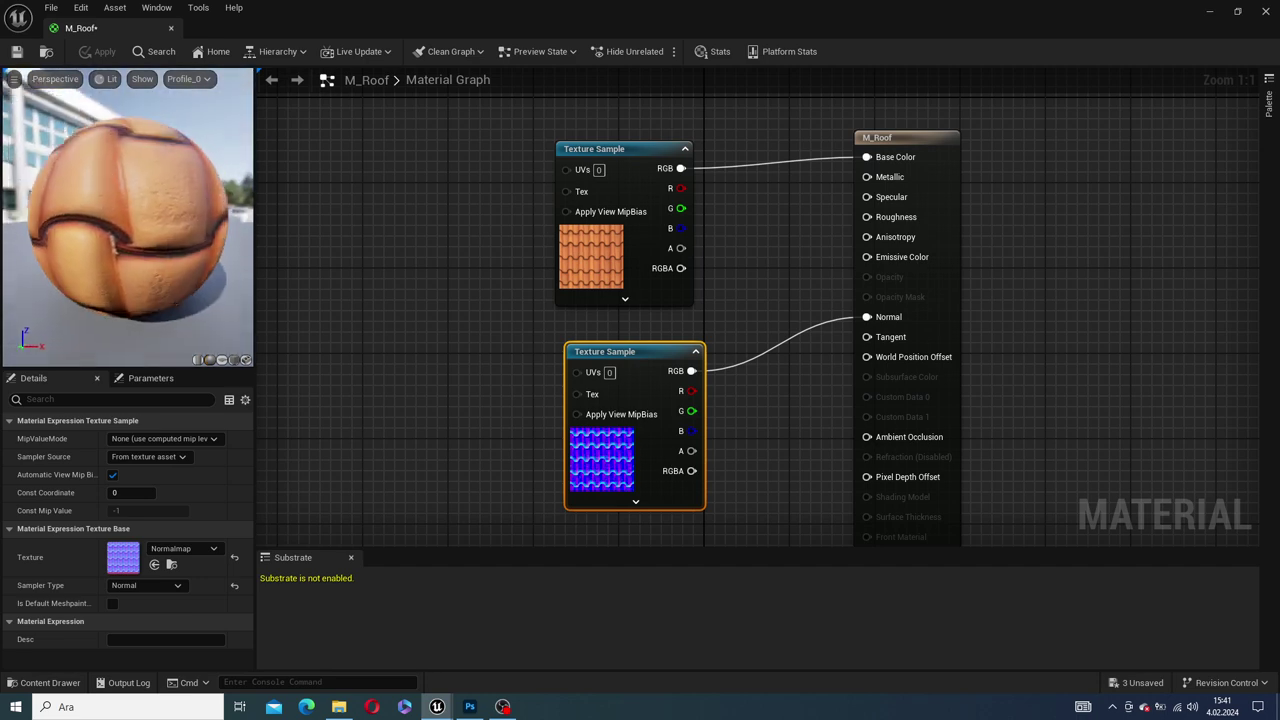
left_click_drag(140, 28, 195, 35)
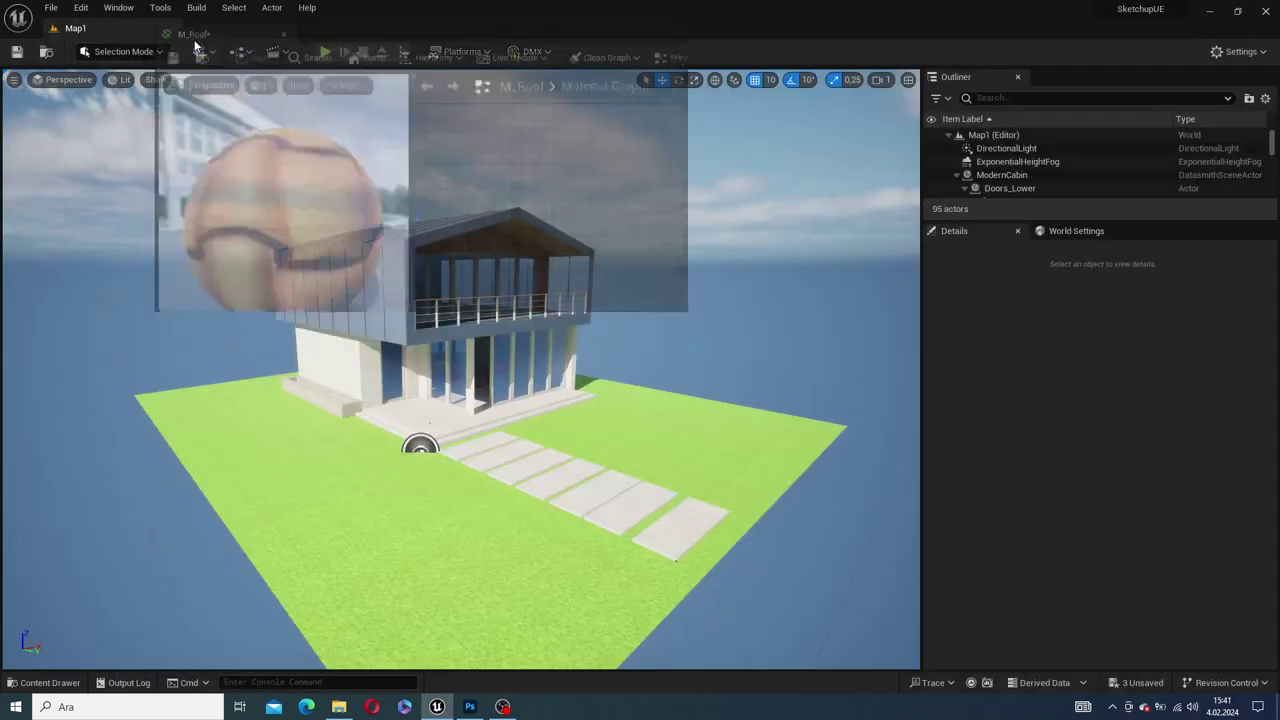
left_click(92, 29)
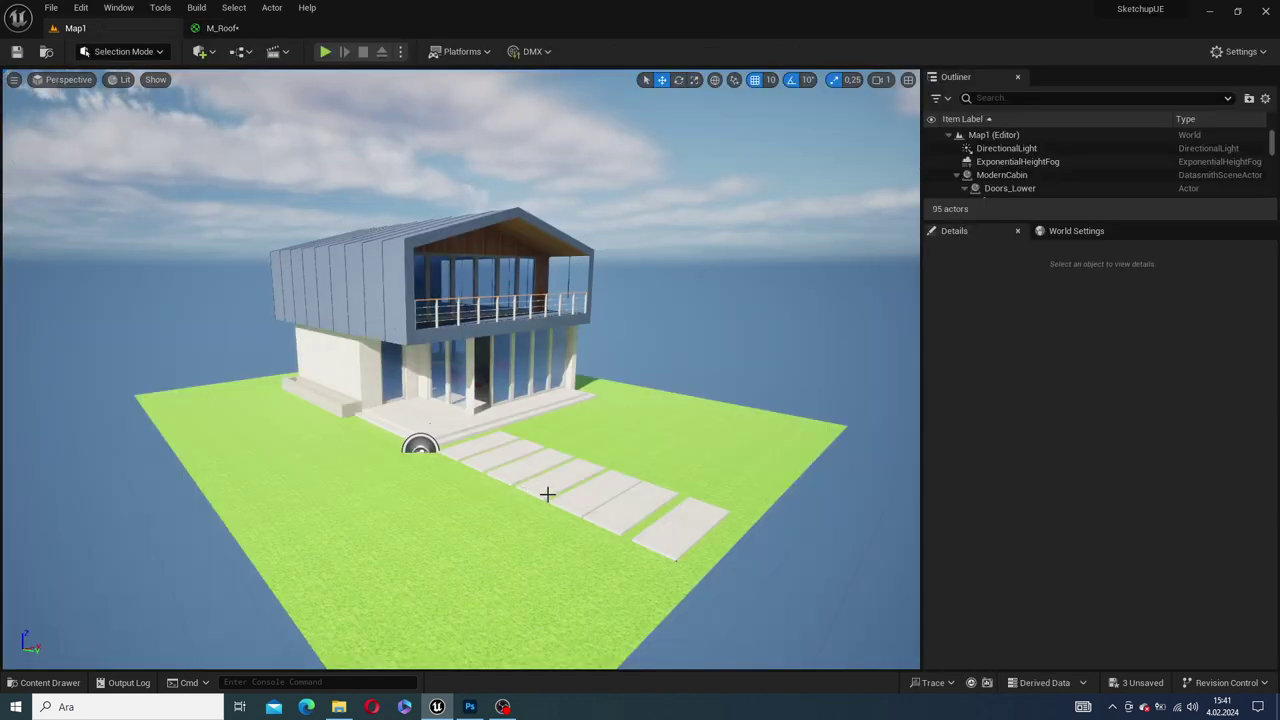
Drag M_Roof onto the cabin roof and fly in to inspect the orange tiles
key("ctrl+space")
left_click(377, 515)
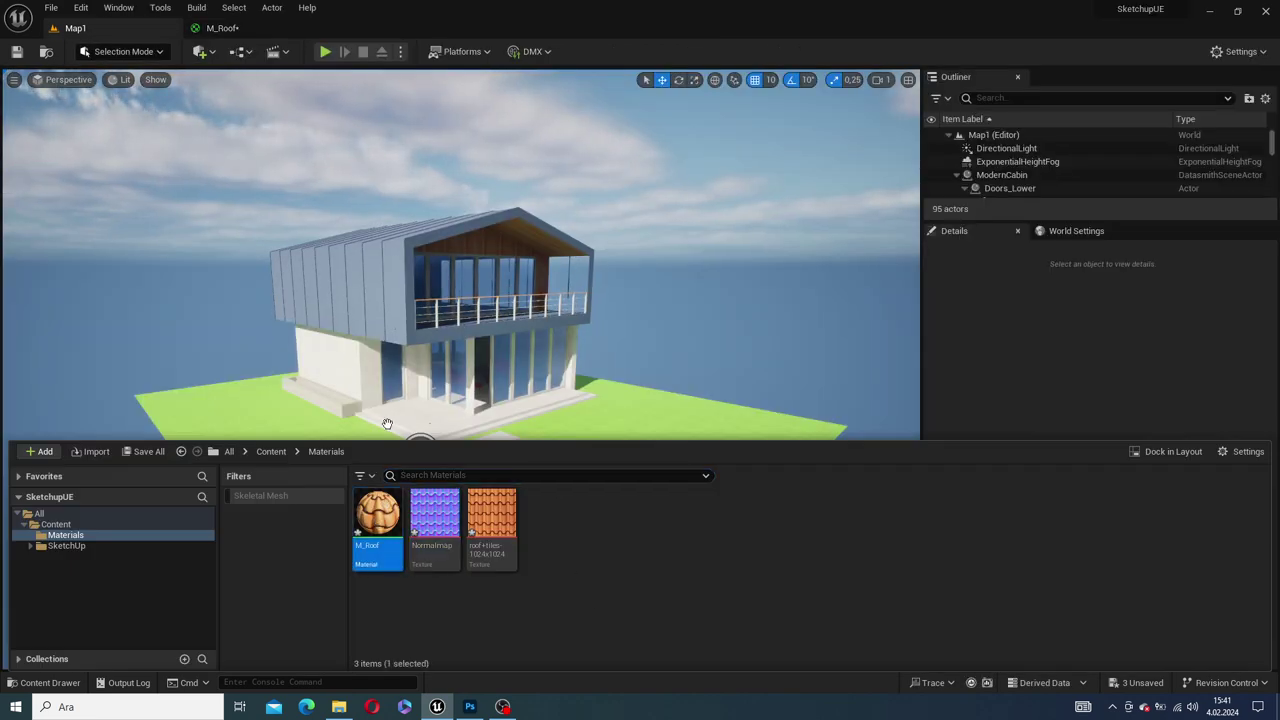
left_click_drag(387, 423, 430, 330)
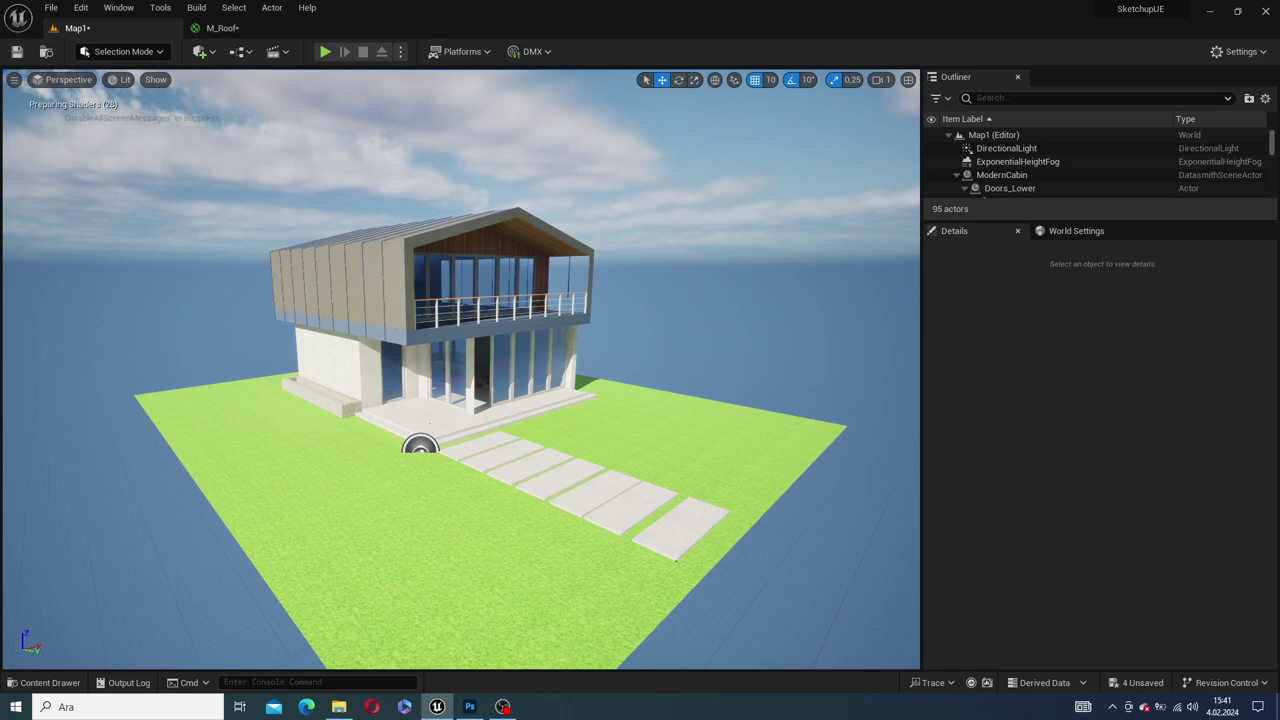
right_click_drag(420, 447, 526, 560)
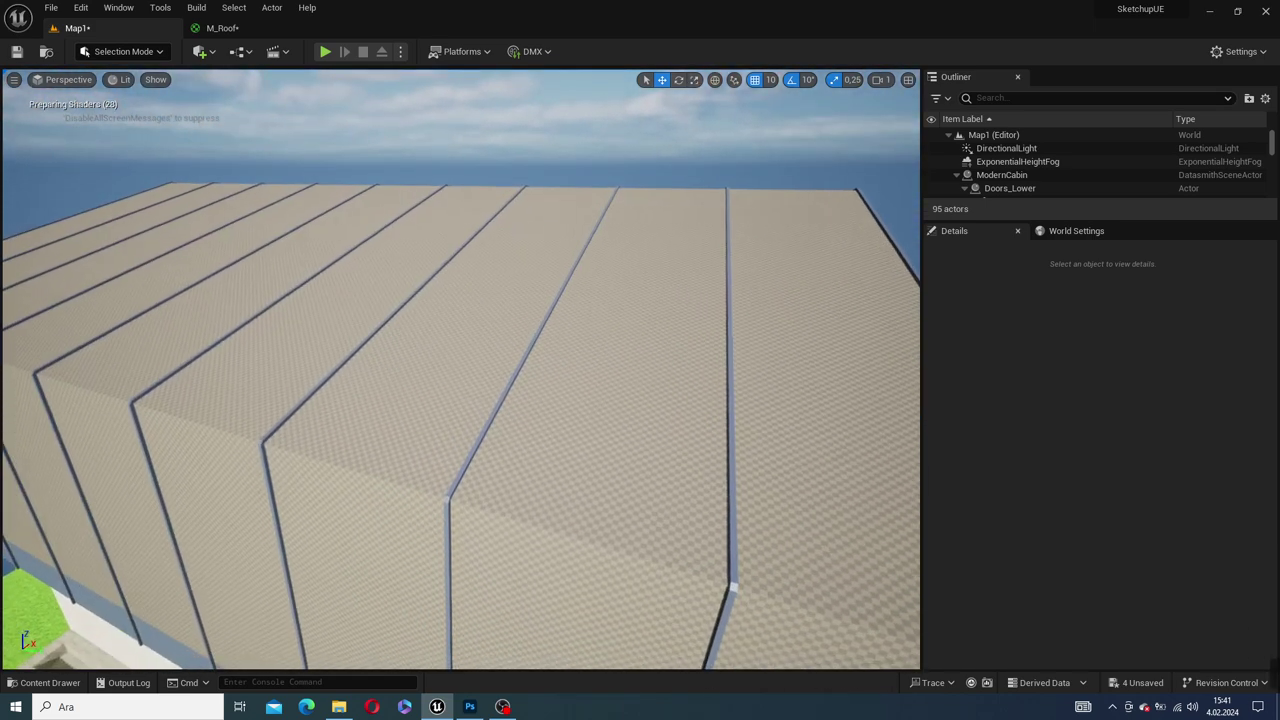
right_click_drag(526, 560, 637, 625)
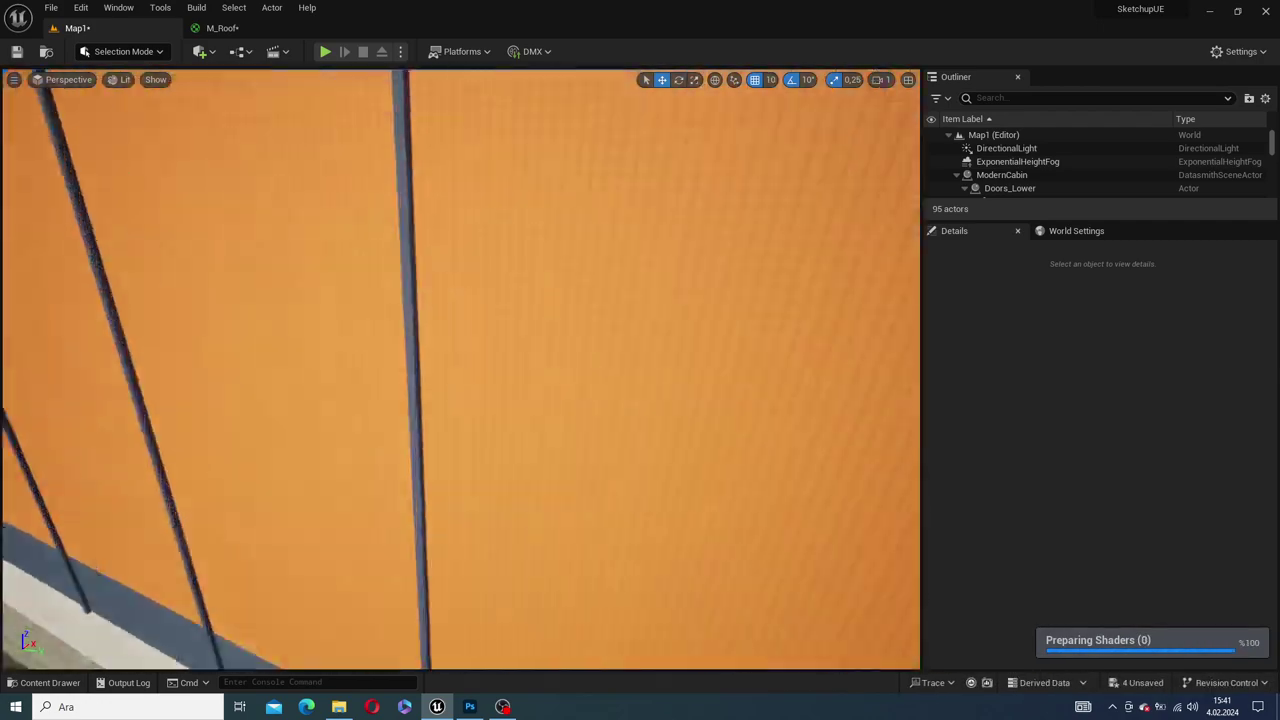
mouse_move(637, 625)
right_mouse_down()
mouse_move(728, 628)
mouse_move(700, 600)
right_mouse_up()
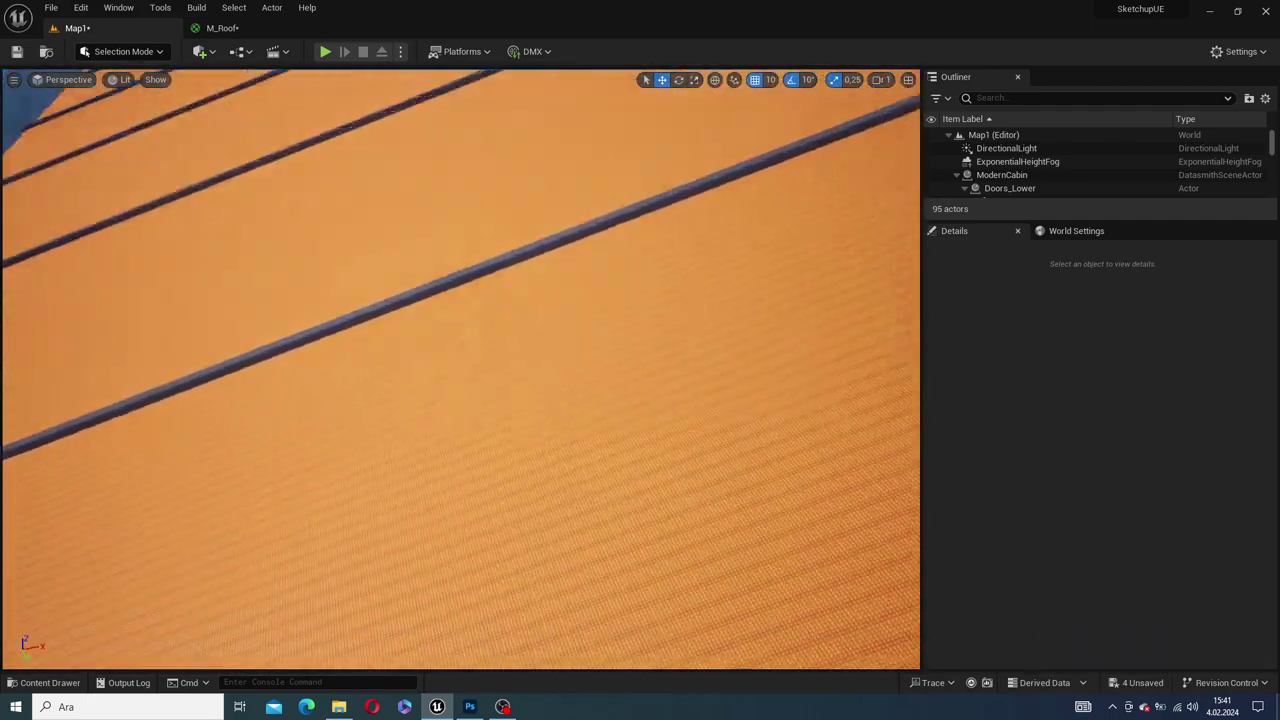
right_click_drag(529, 356, 529, 356)
scroll(529, 356, "up", 1)
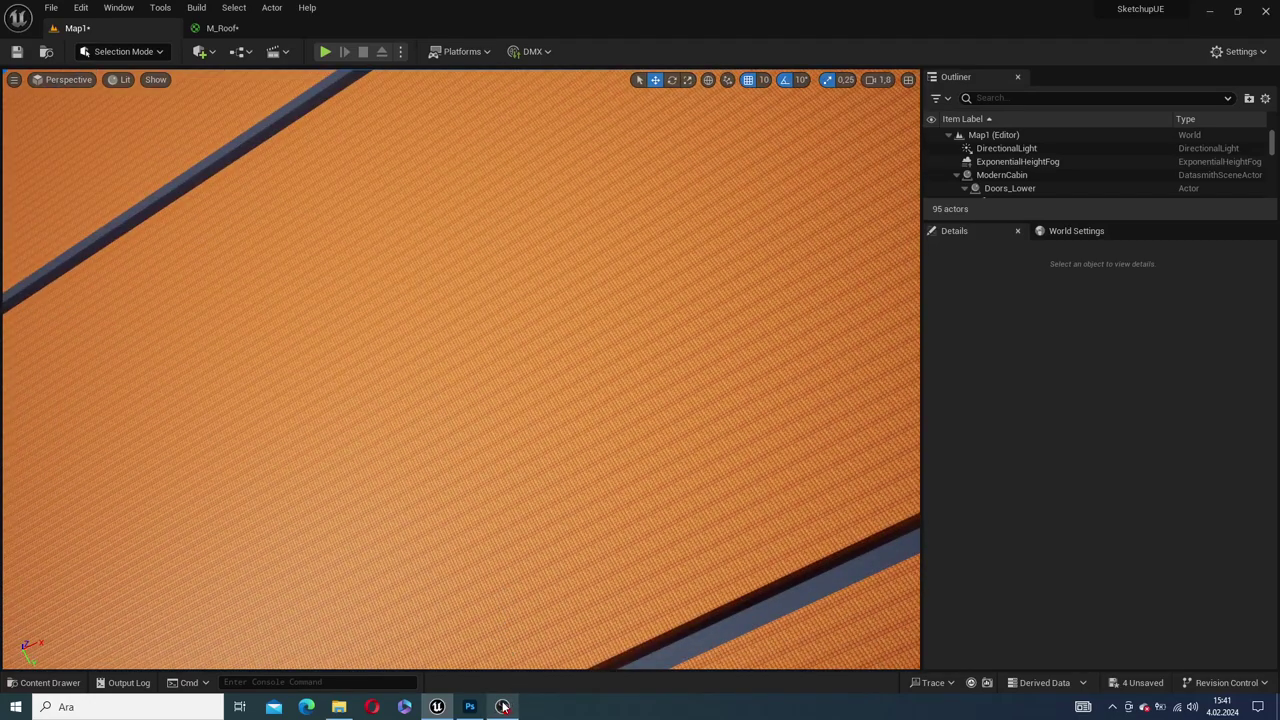
left_click(441, 707)
Add a TextureCoordinate node to M_Roof and wire it into both texture samples' UVs
left_click(437, 707)
key("ctrl+space")
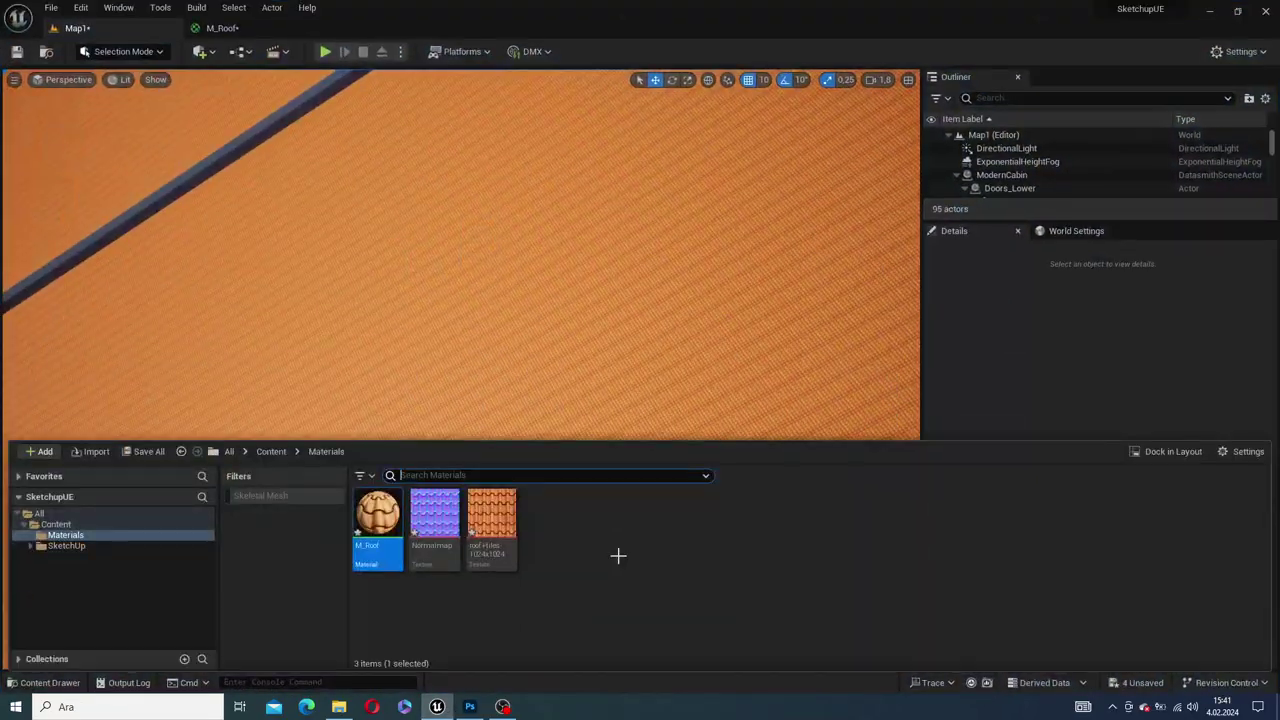
double_click(376, 515)
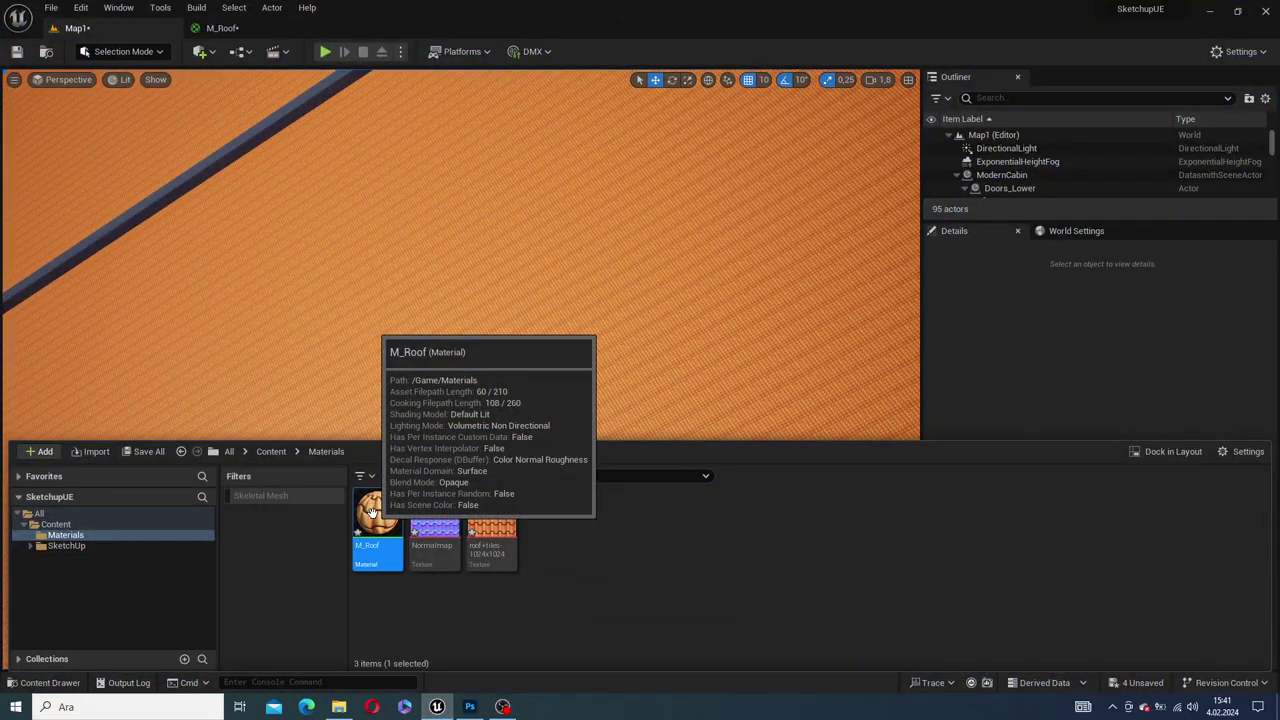
right_click(382, 221)
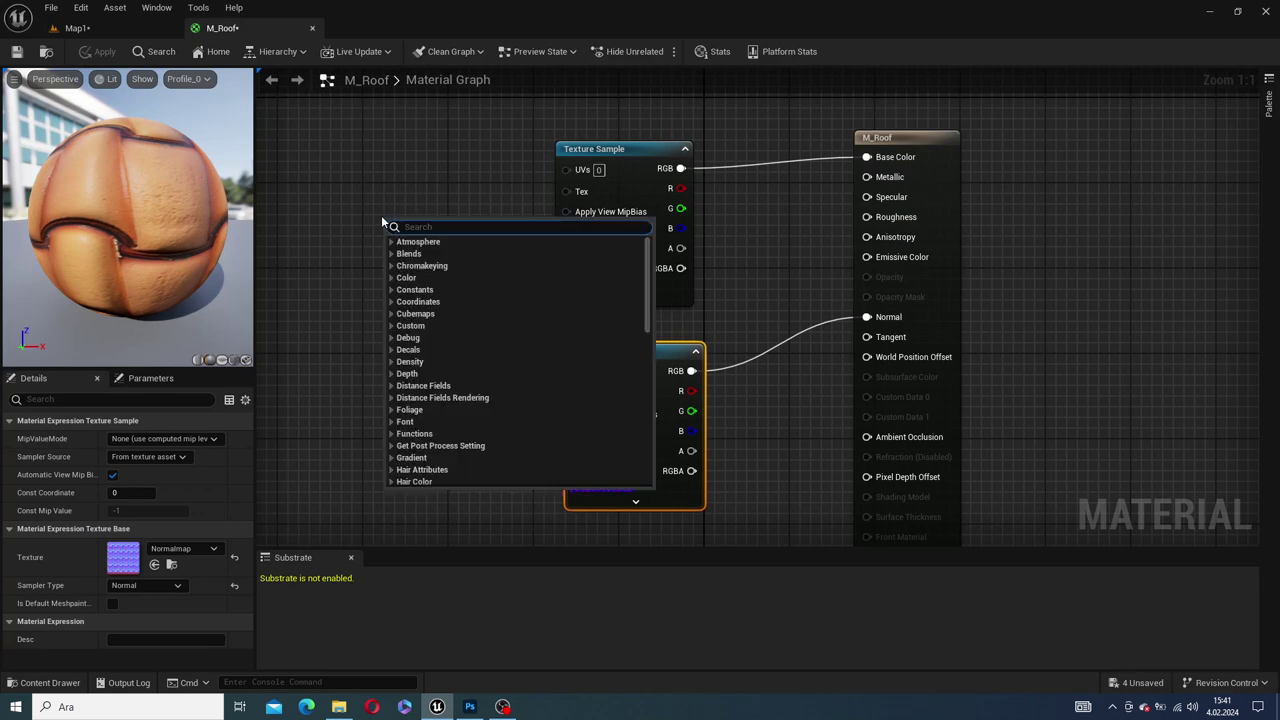
type("tex")
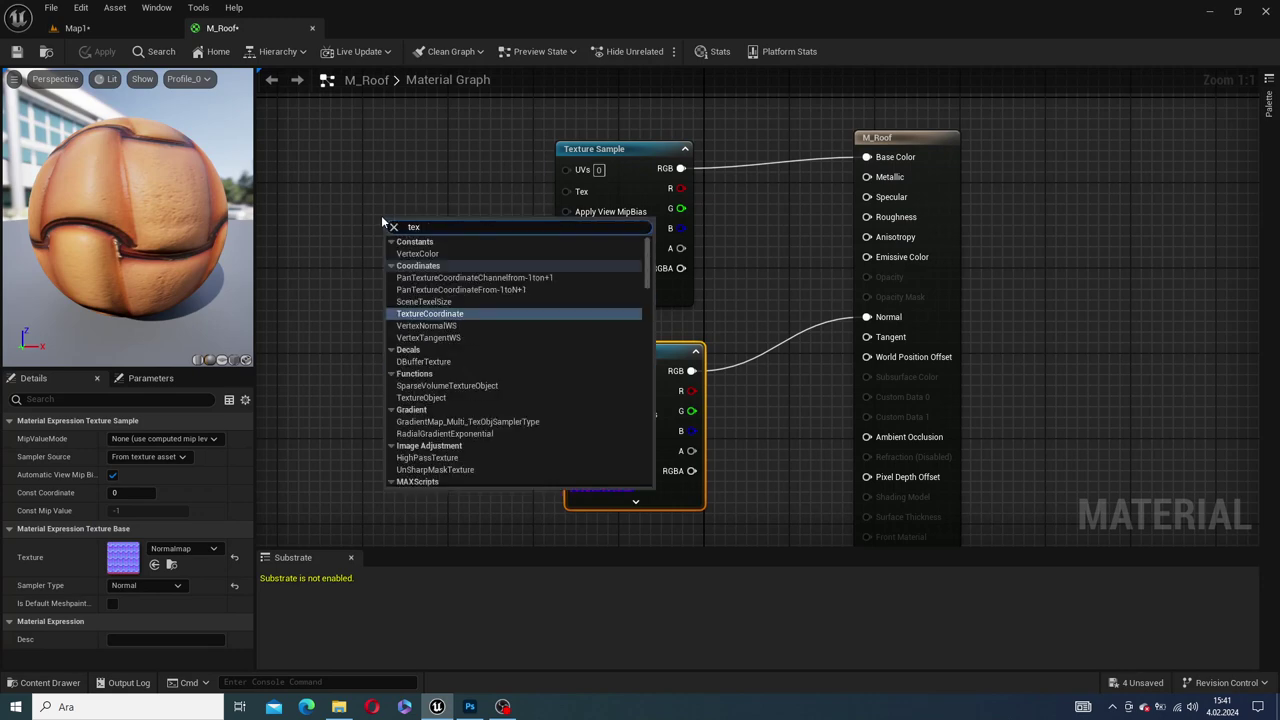
type("turec")
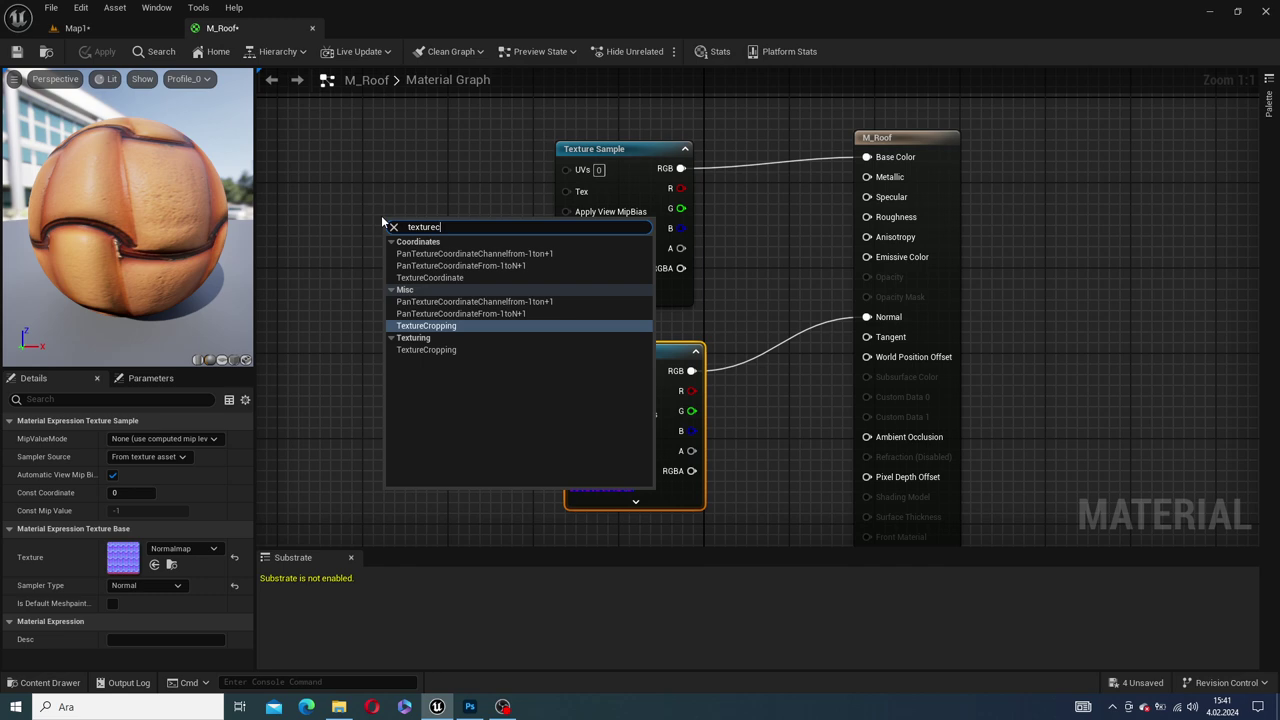
key("BackSpace")
type("coor")
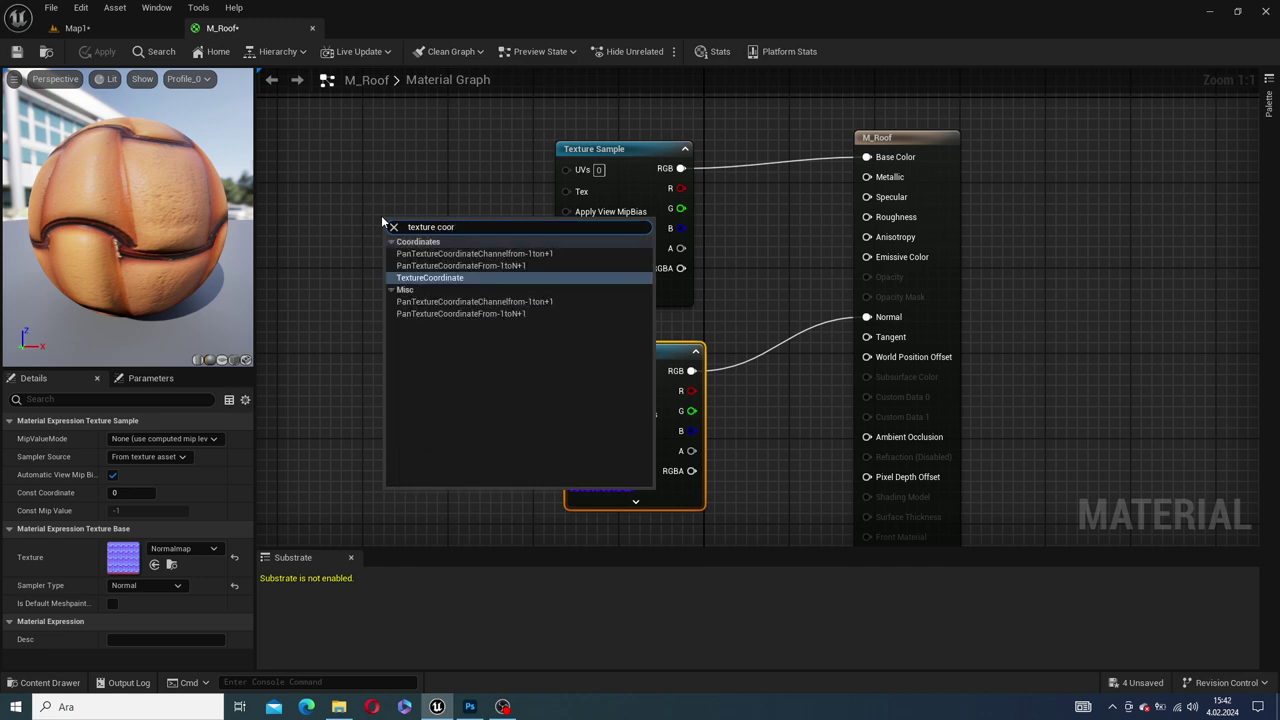
key("Return")
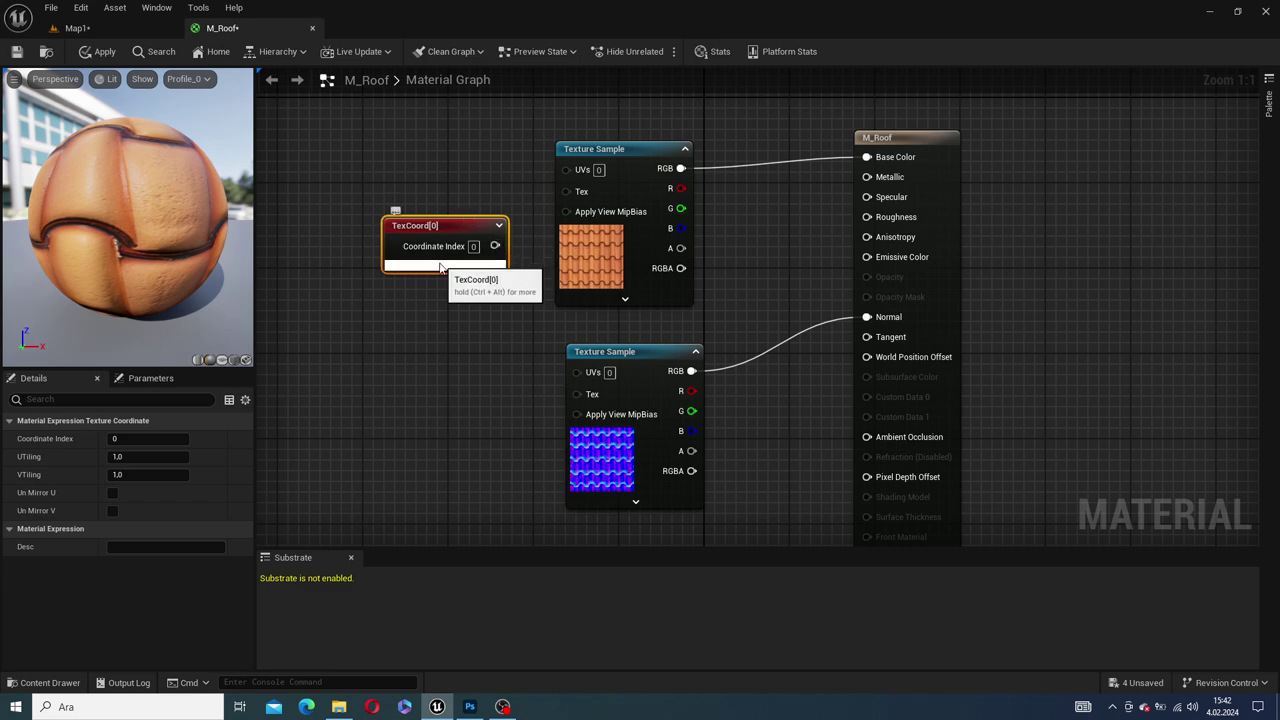
left_click(446, 265)
left_click_drag(522, 207, 563, 175)
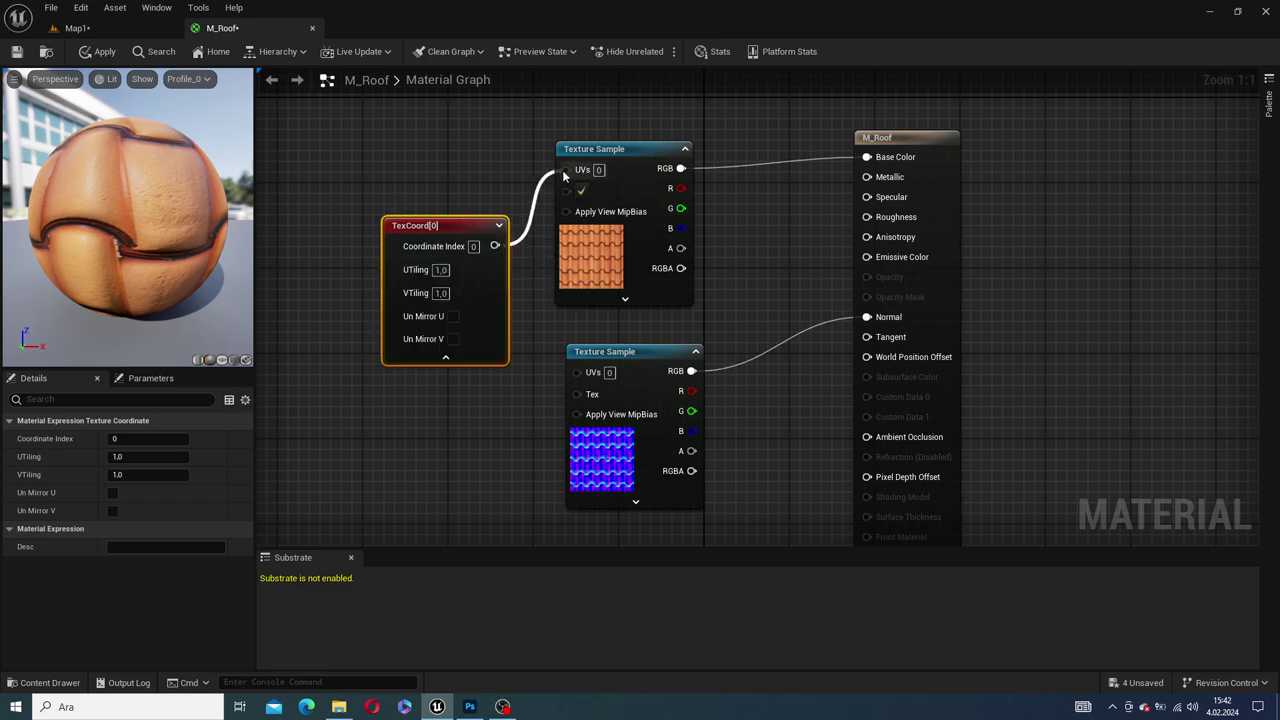
mouse_move(494, 246)
left_mouse_down()
mouse_move(567, 318)
mouse_move(581, 377)
left_mouse_up()
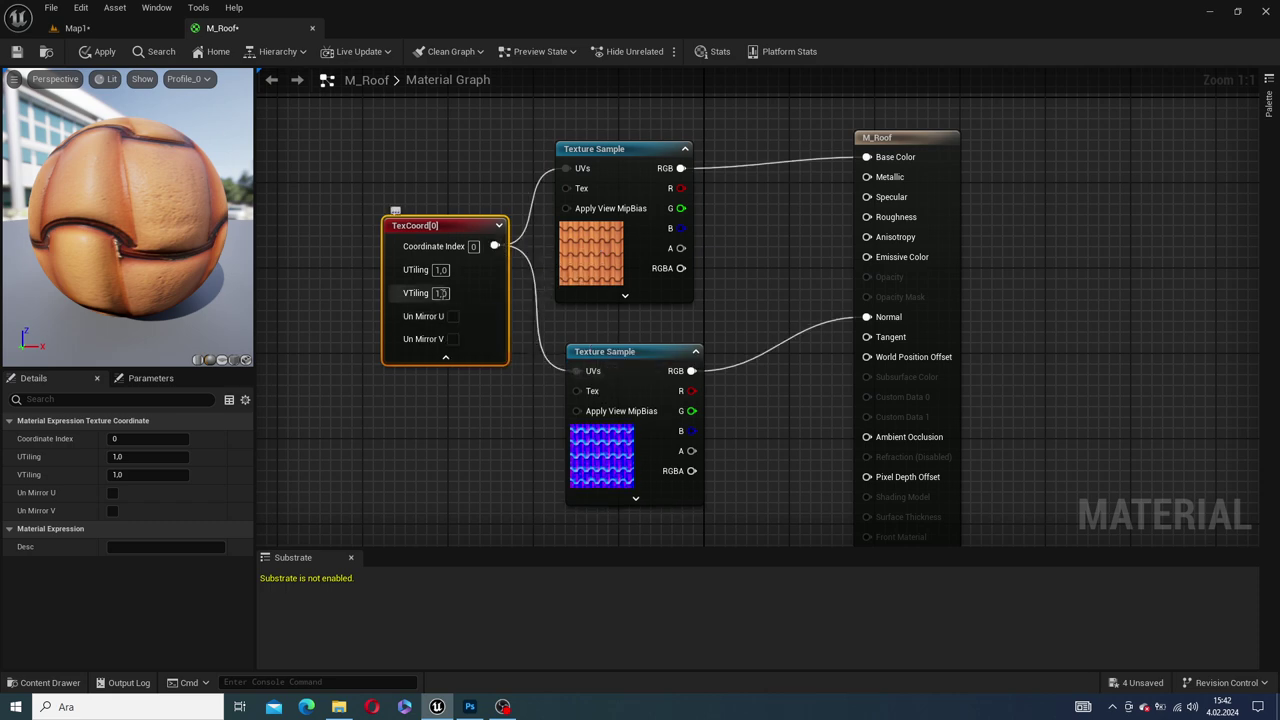
Set UTiling and VTiling to 2.0 and apply the material
left_click(437, 270)
type("2")
key("Return")
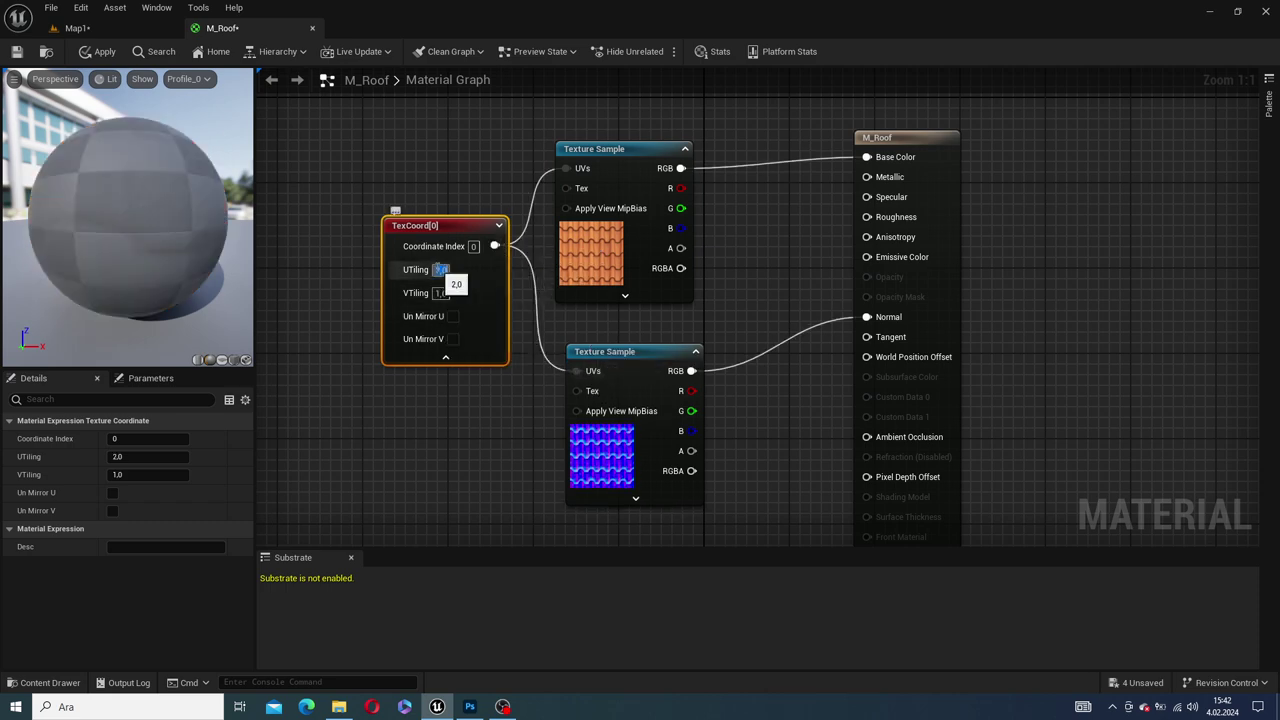
left_click(438, 293)
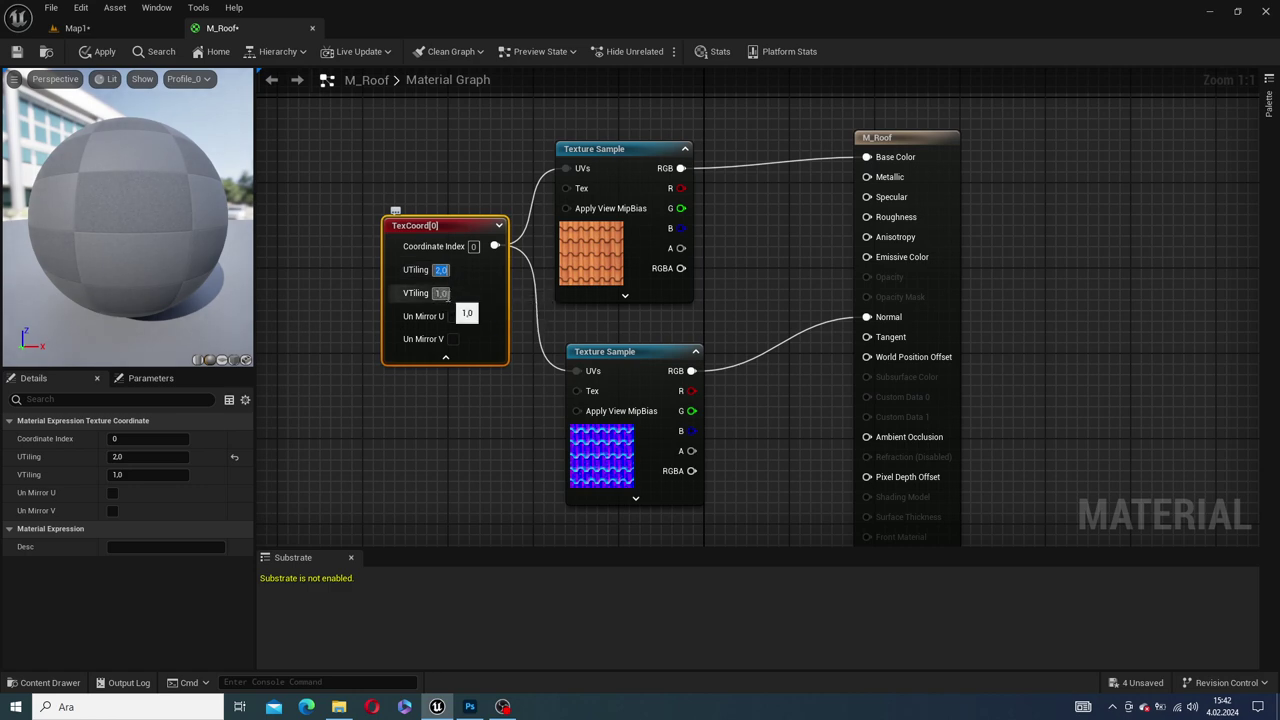
type("2")
key("Return")
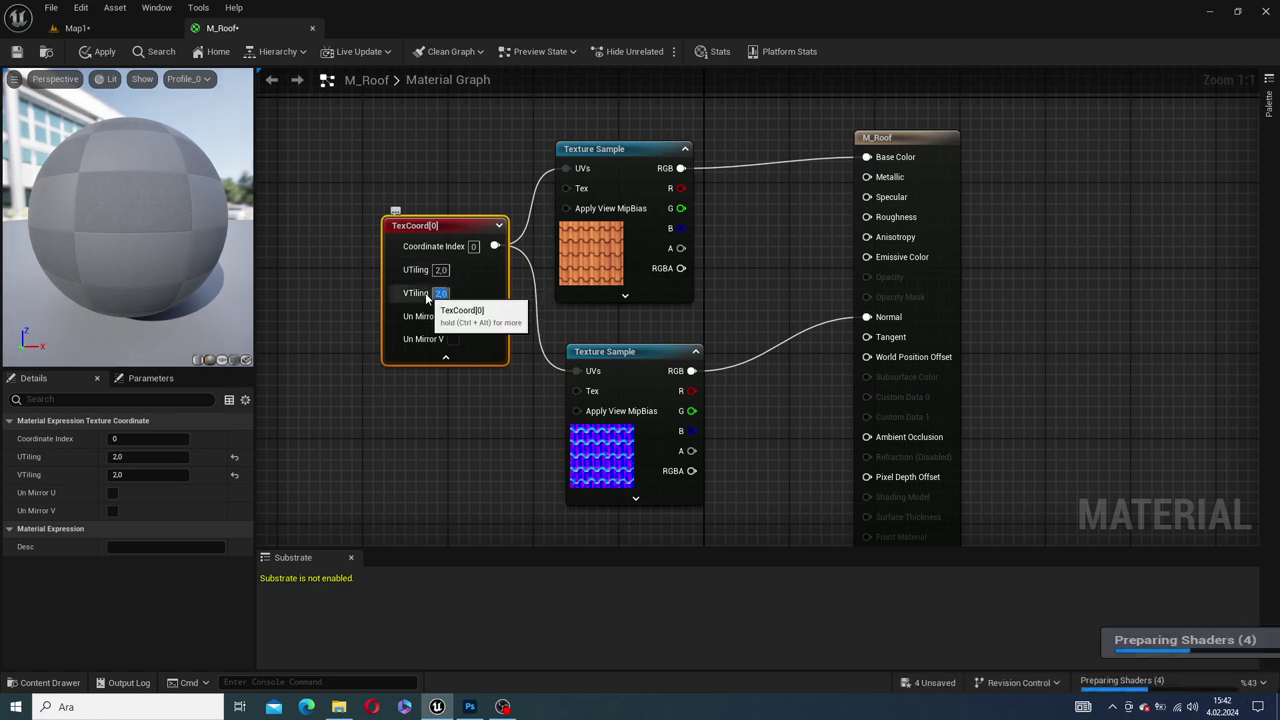
left_click(97, 51)
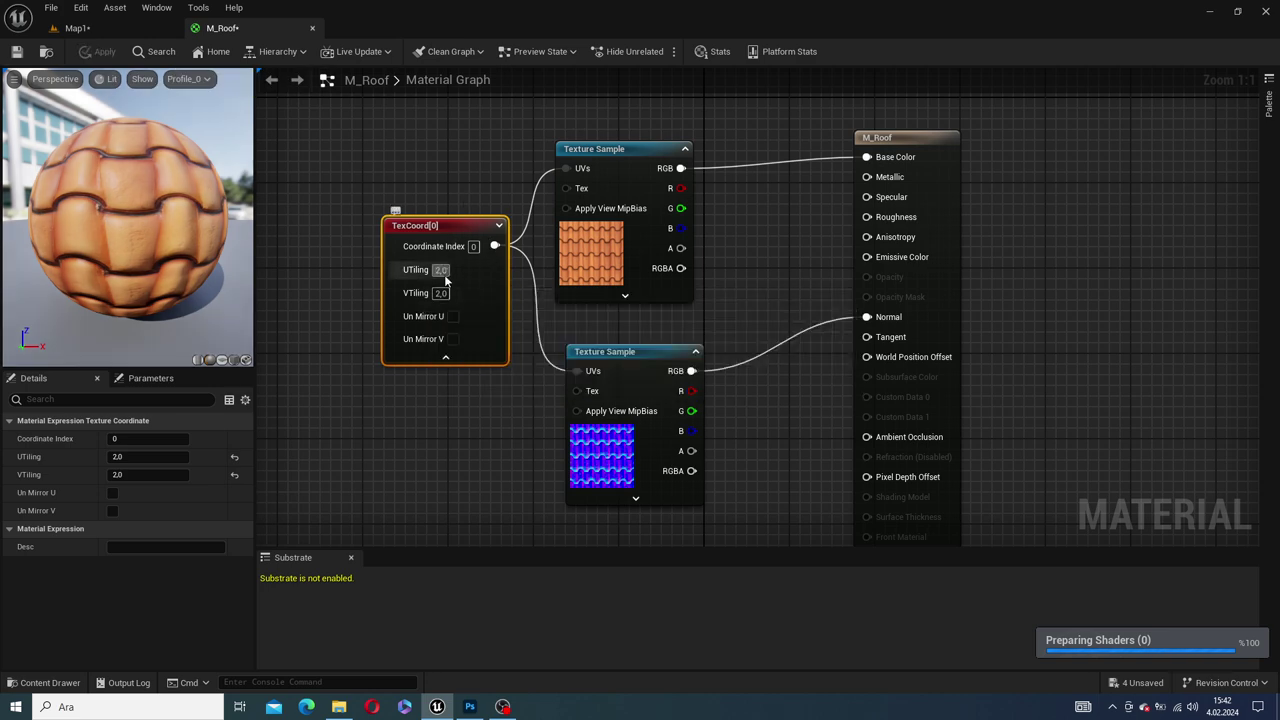
Change both TexCoord tiling values to 0.2, apply, and check the roof in Map1
left_click(115, 25)
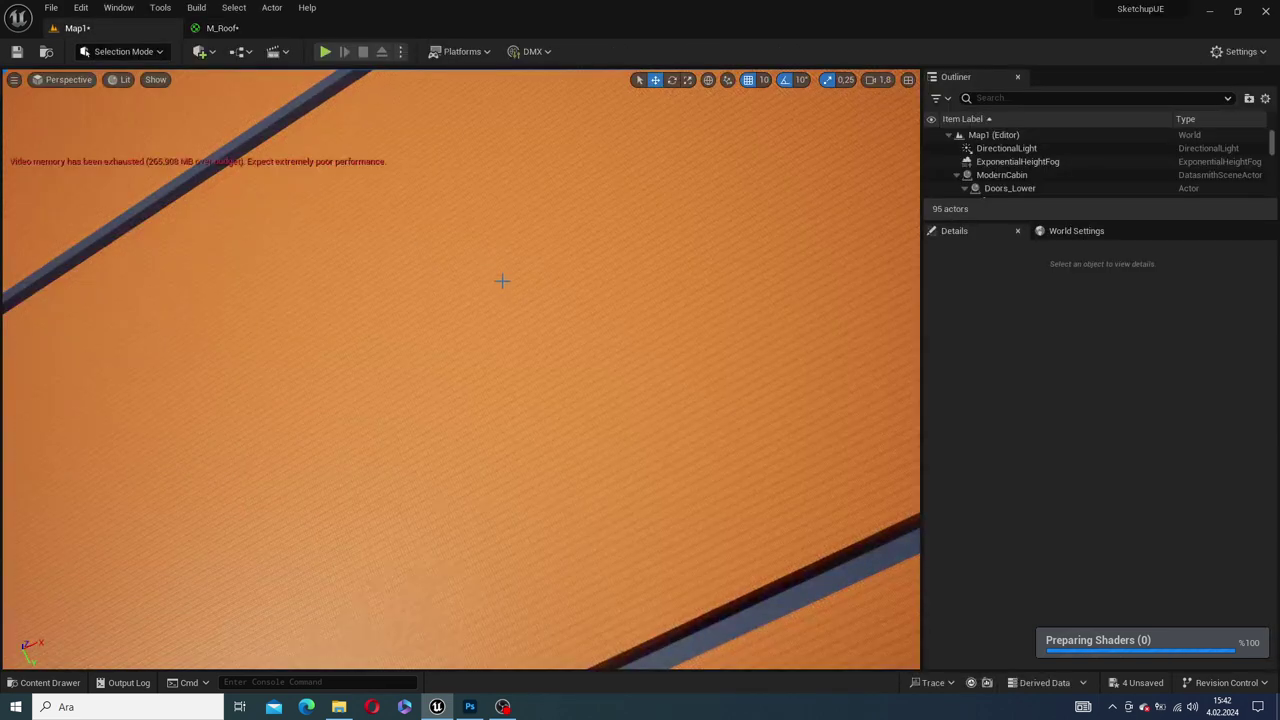
left_click(253, 30)
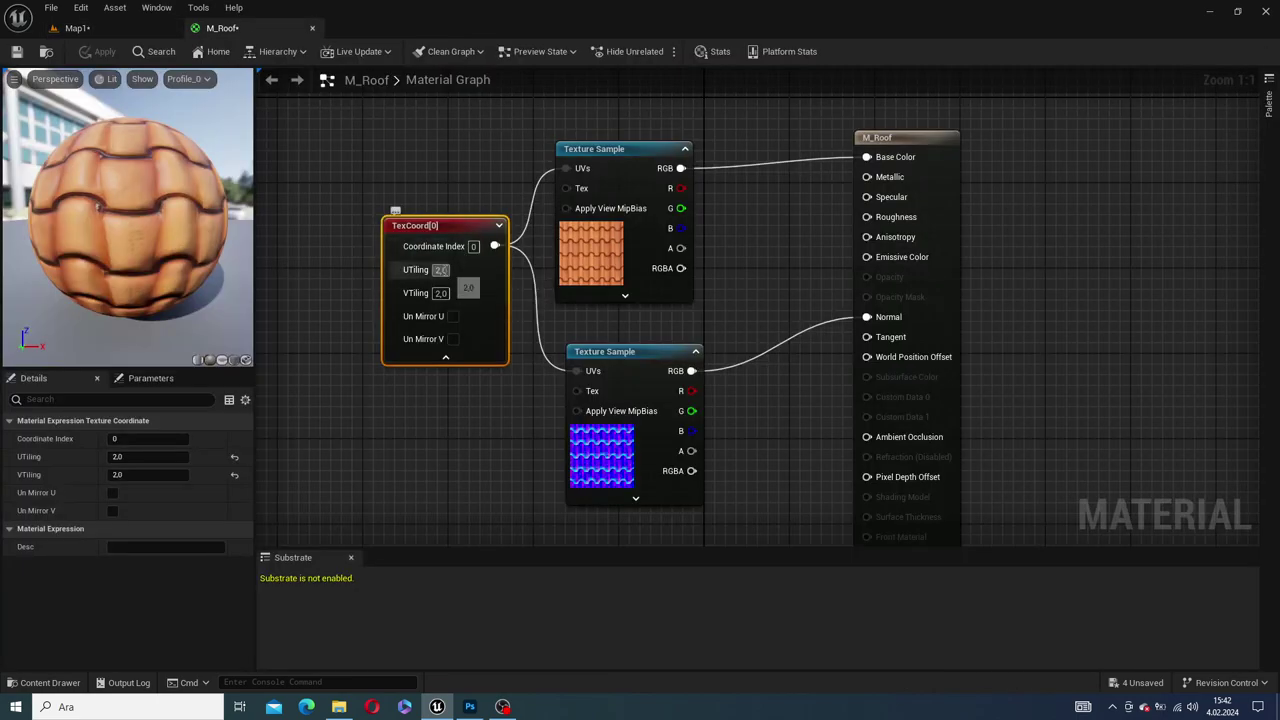
left_click(441, 270)
type("0,2")
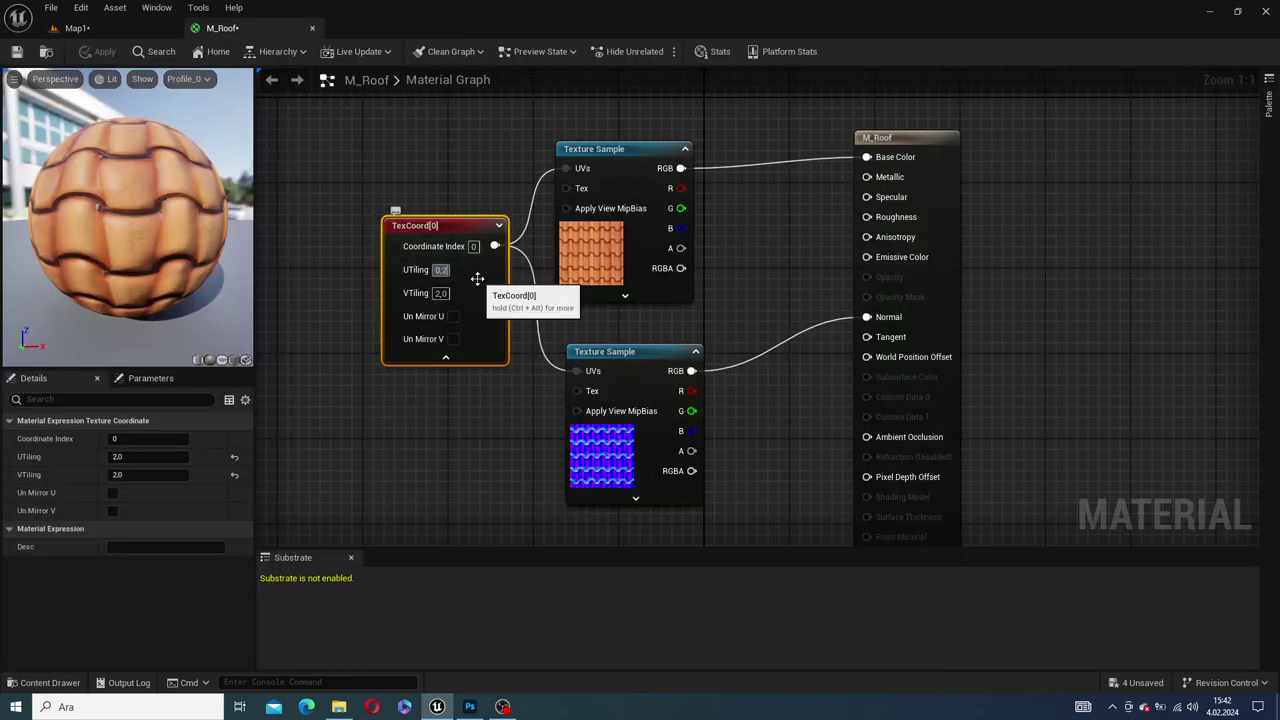
left_click(442, 295)
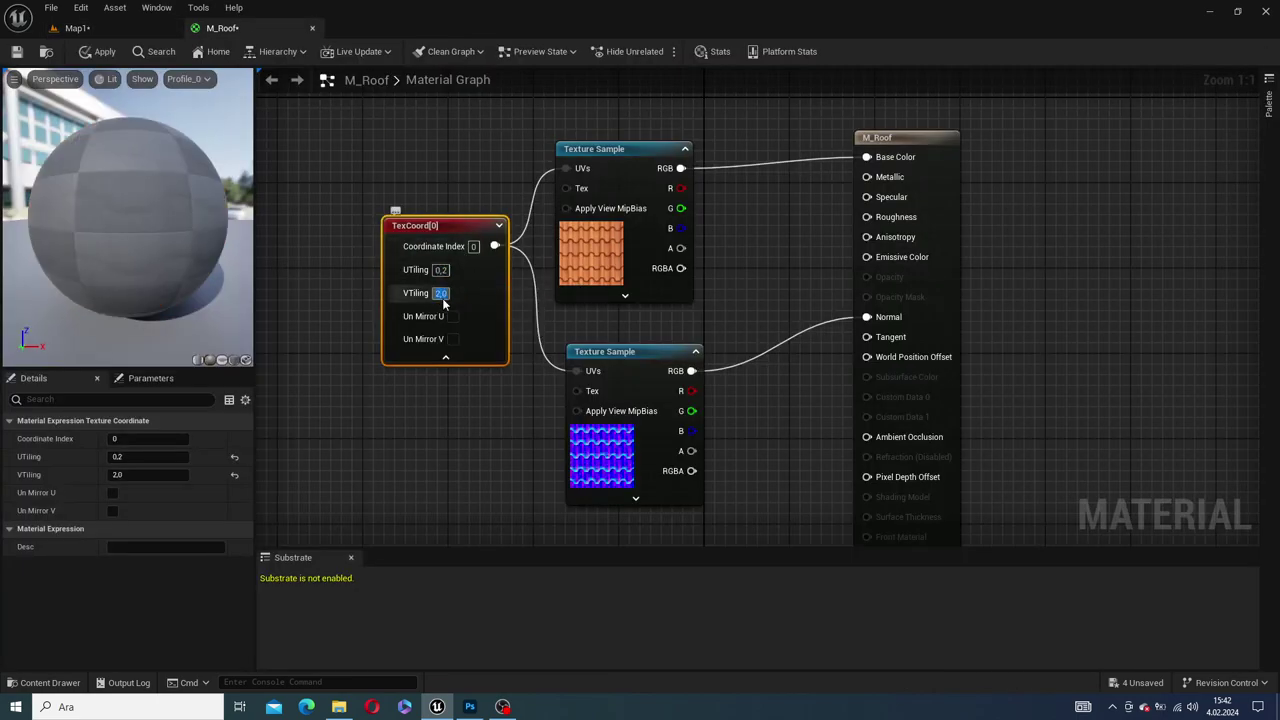
type("0,2")
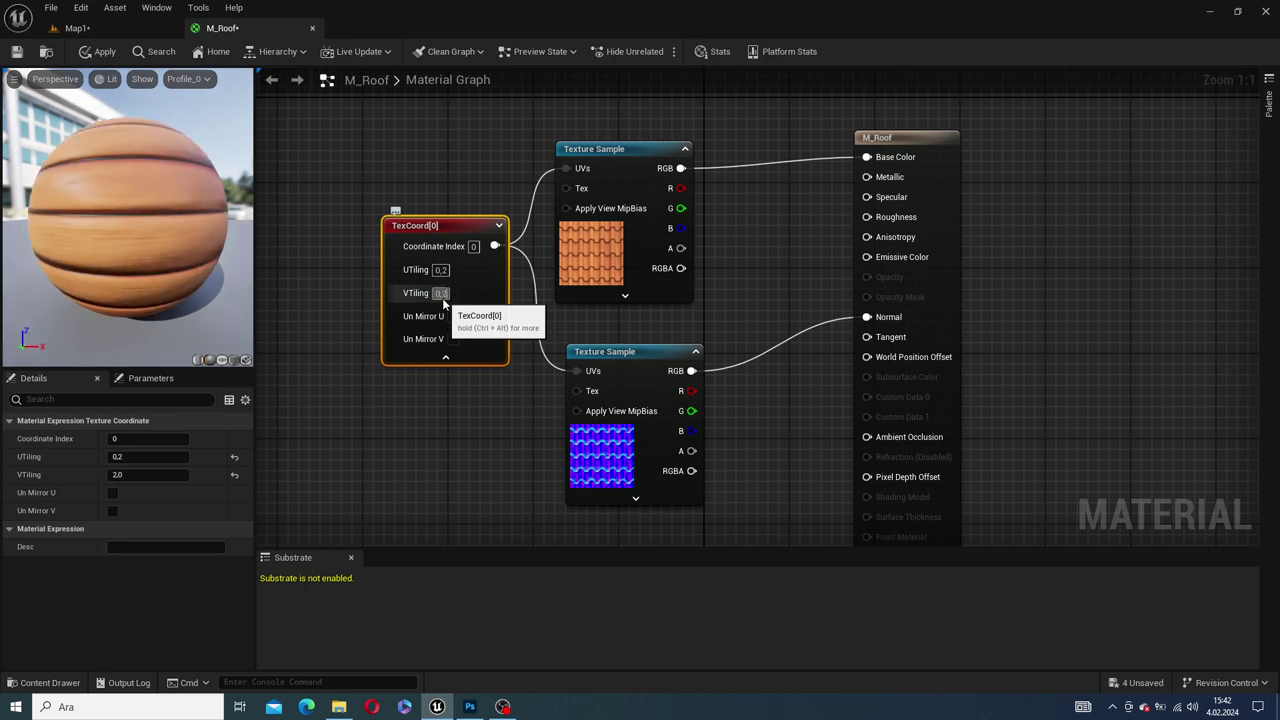
left_click(428, 154)
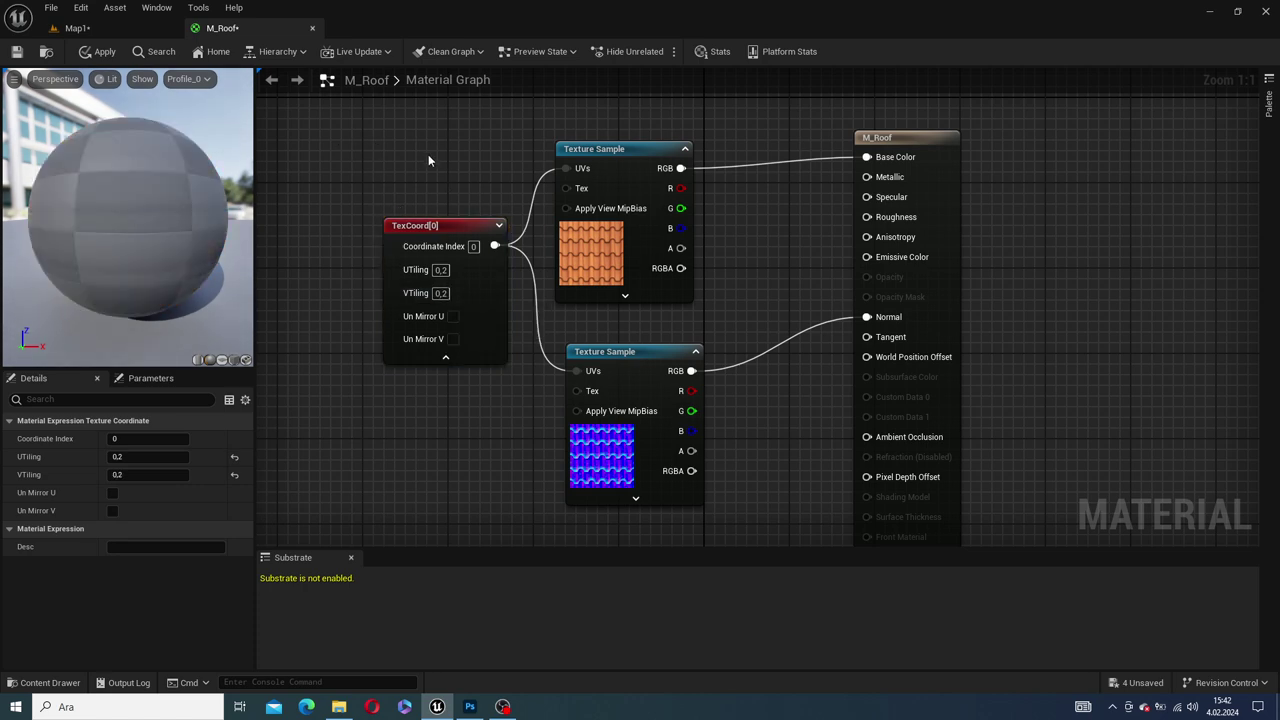
left_click(100, 51)
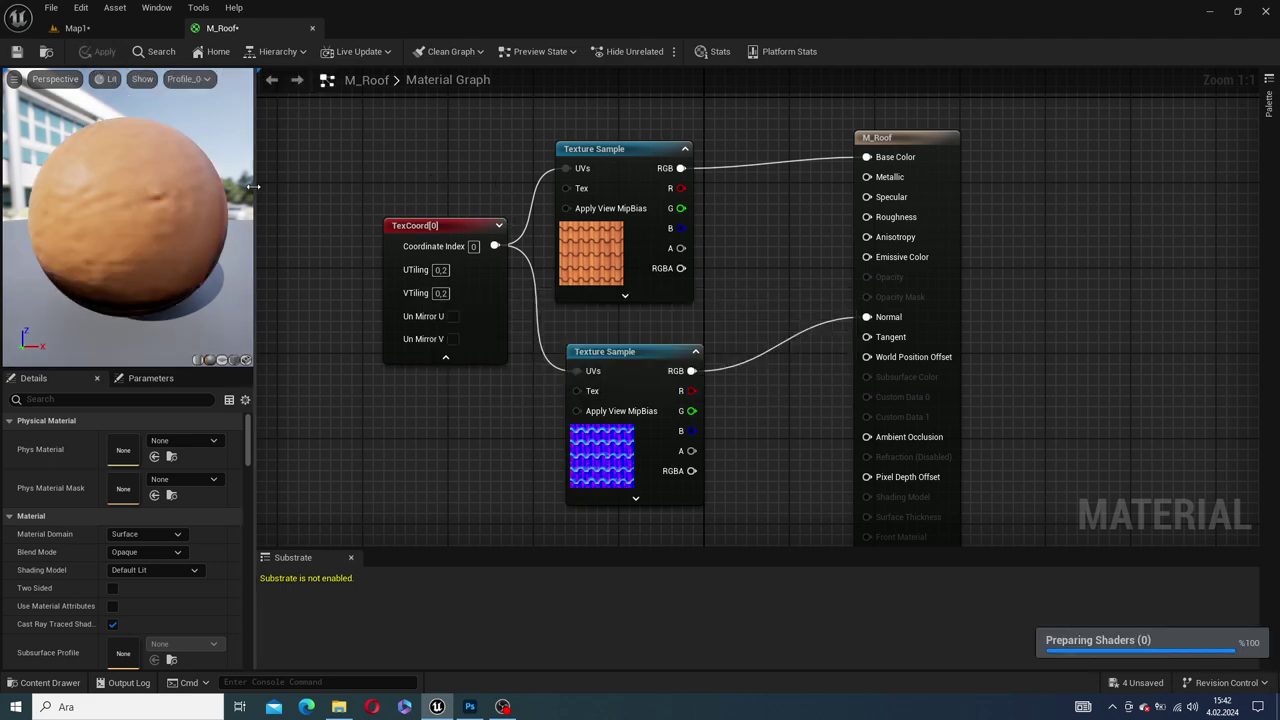
left_click_drag(128, 200, 120, 150)
left_click(70, 27)
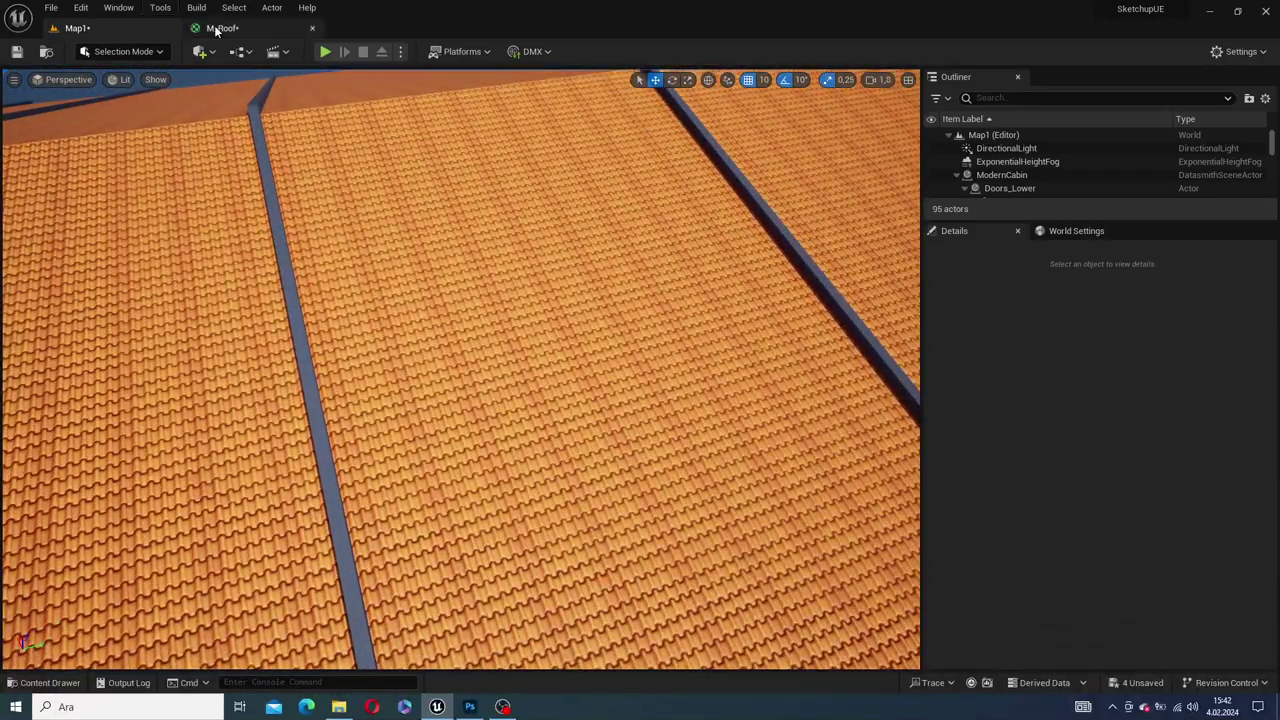
Try a tiling of 0.1, apply it, and check the roof in Map1
left_click(212, 27)
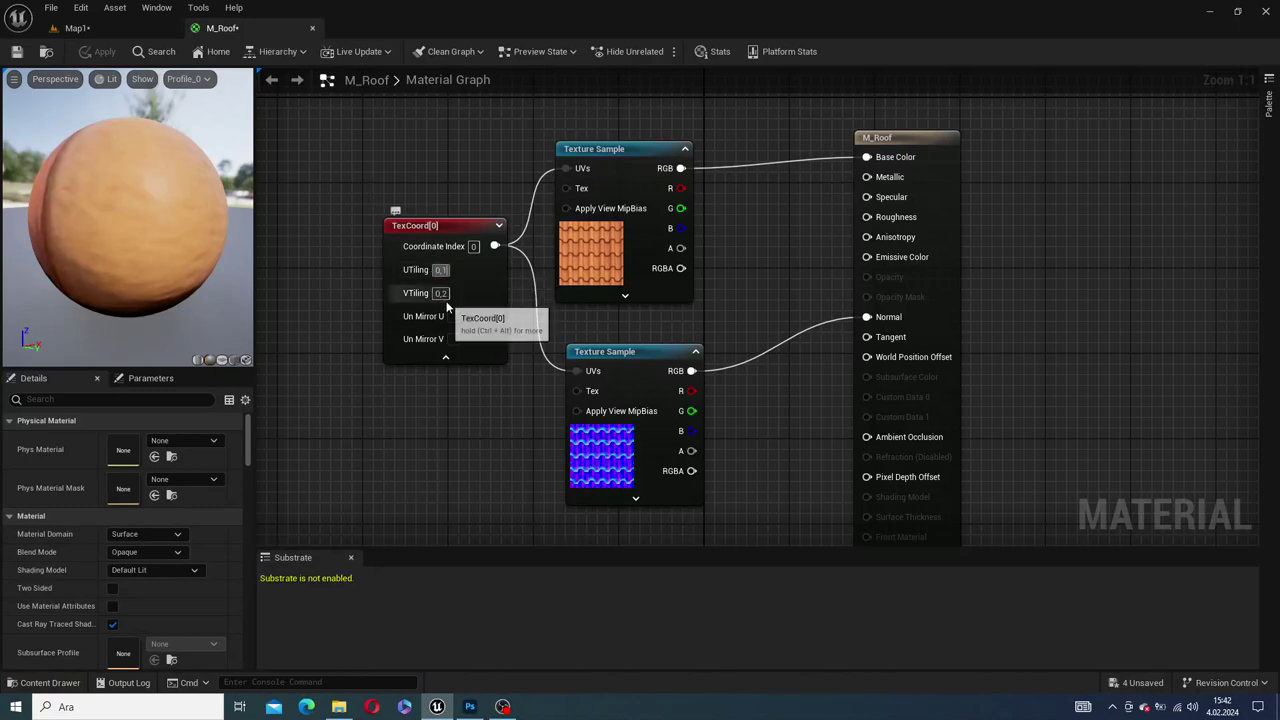
type("0,1")
key("Return")
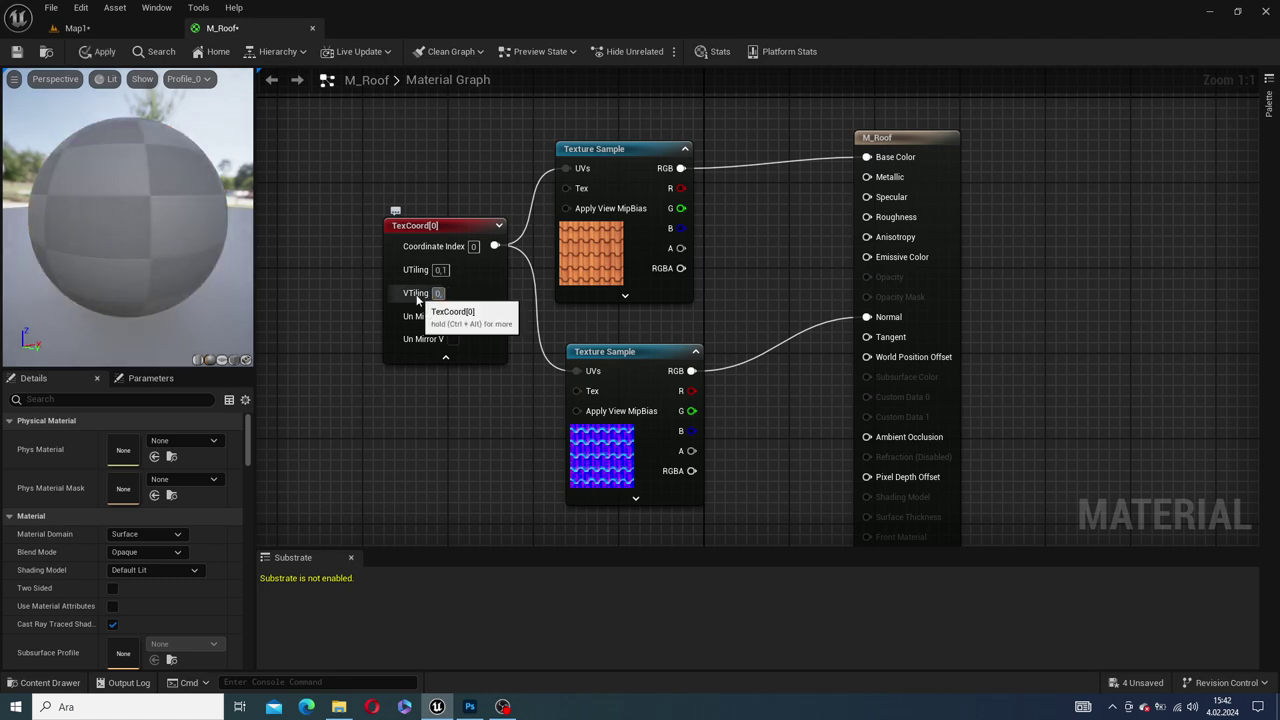
left_click(100, 51)
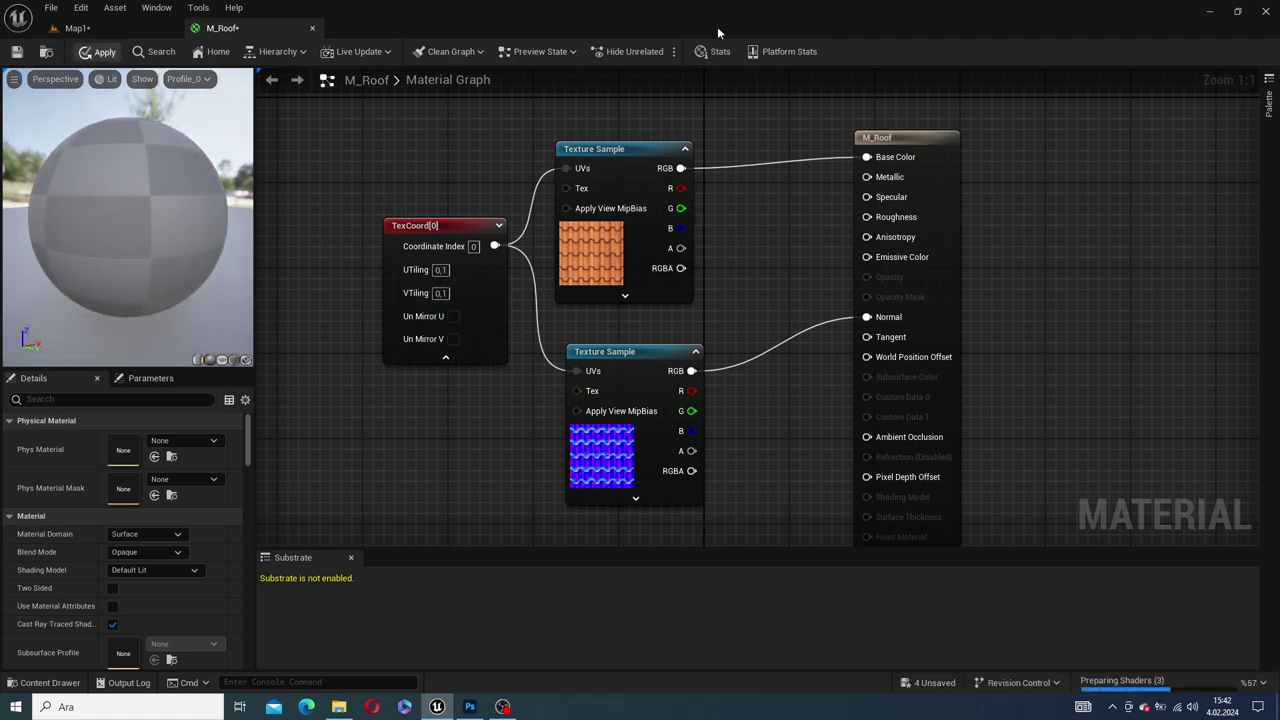
left_click(111, 29)
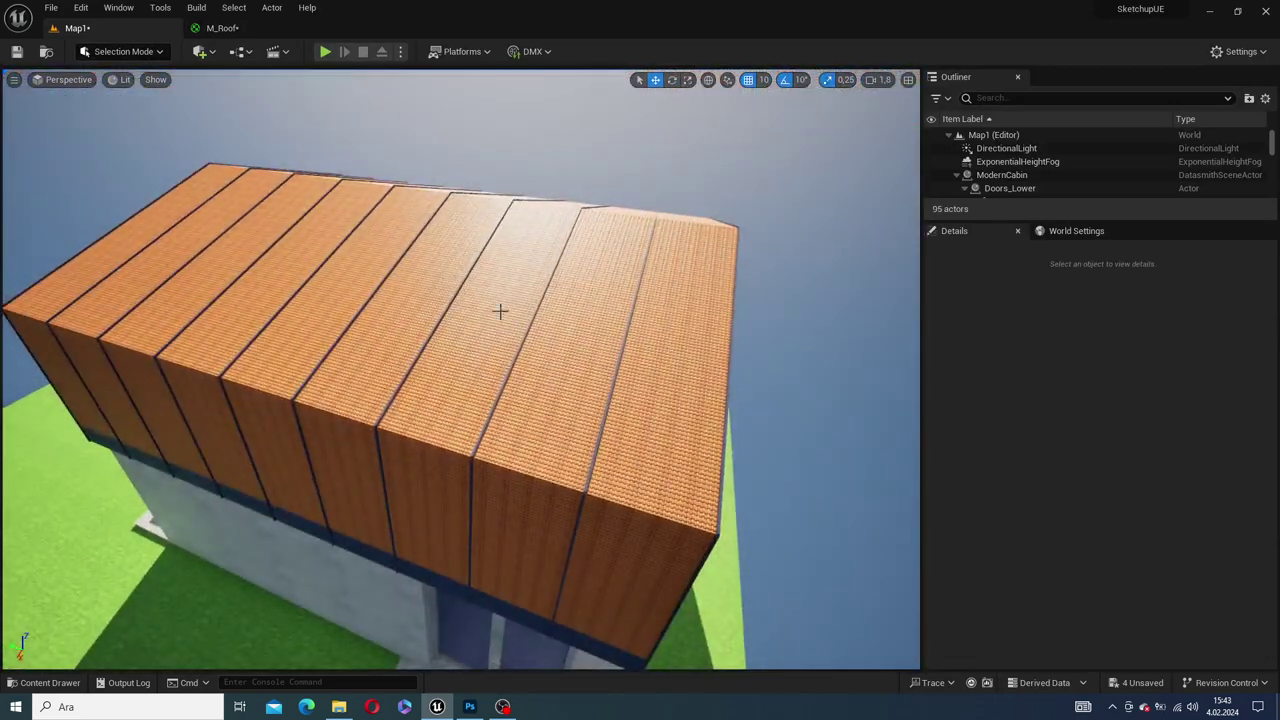
Set both tiling values to 0.01, apply, and view the enlarged roof tiles
left_click(229, 28)
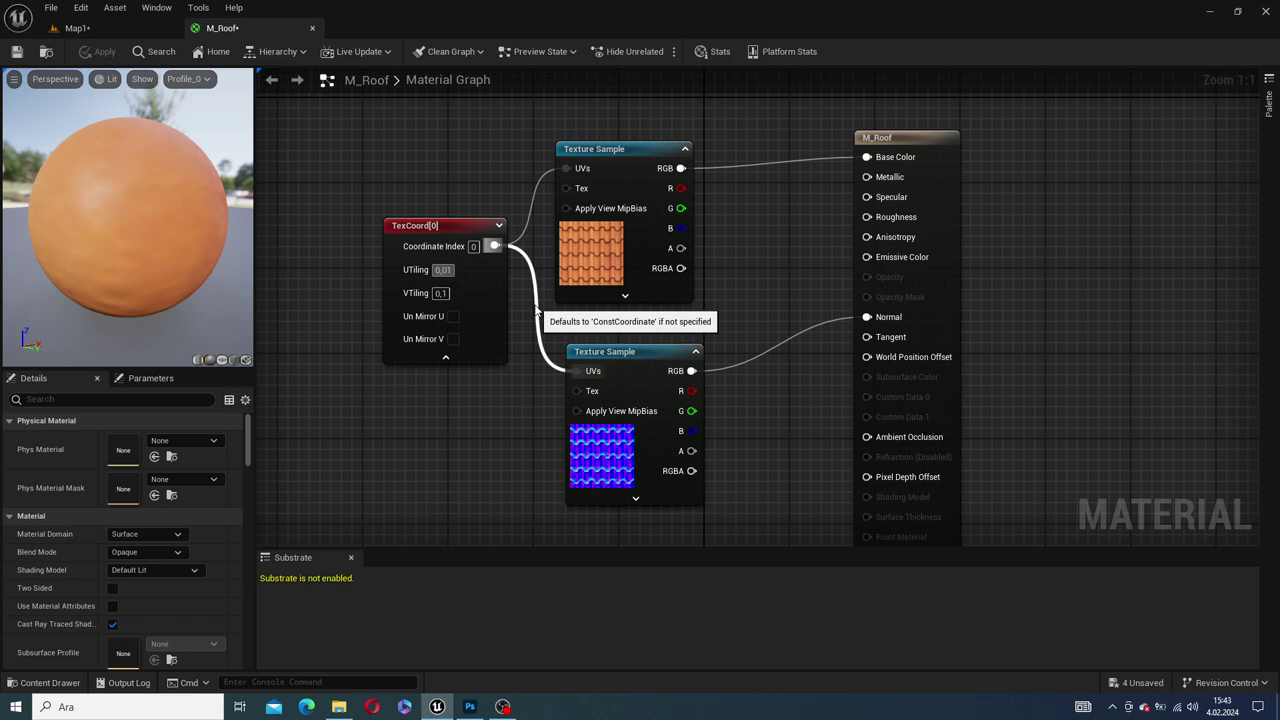
left_click(441, 293)
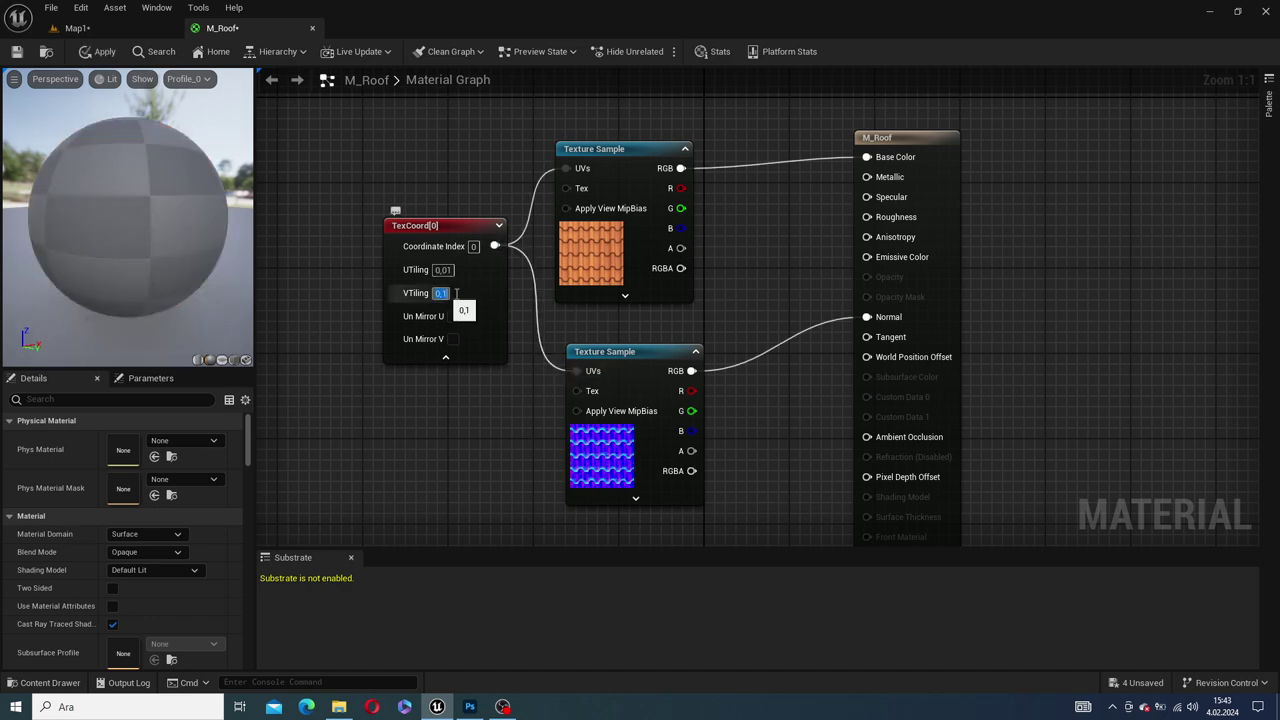
type("0,01")
key("Return")
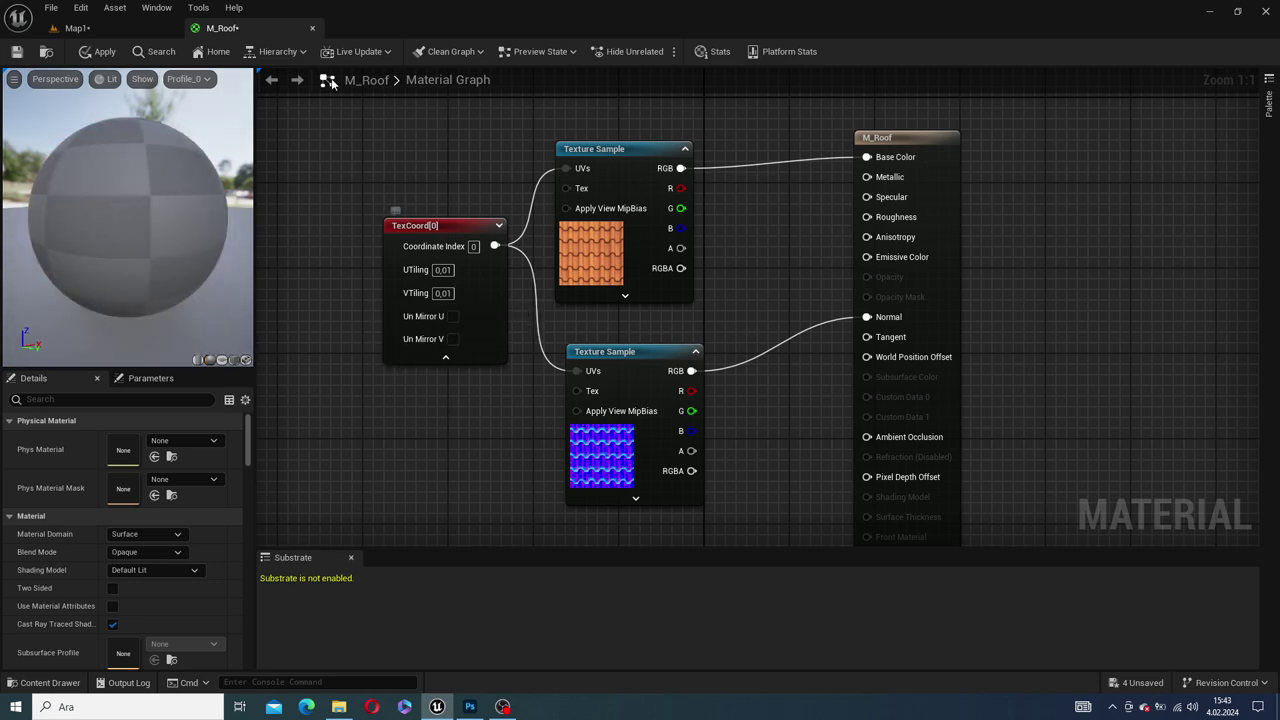
left_click(102, 51)
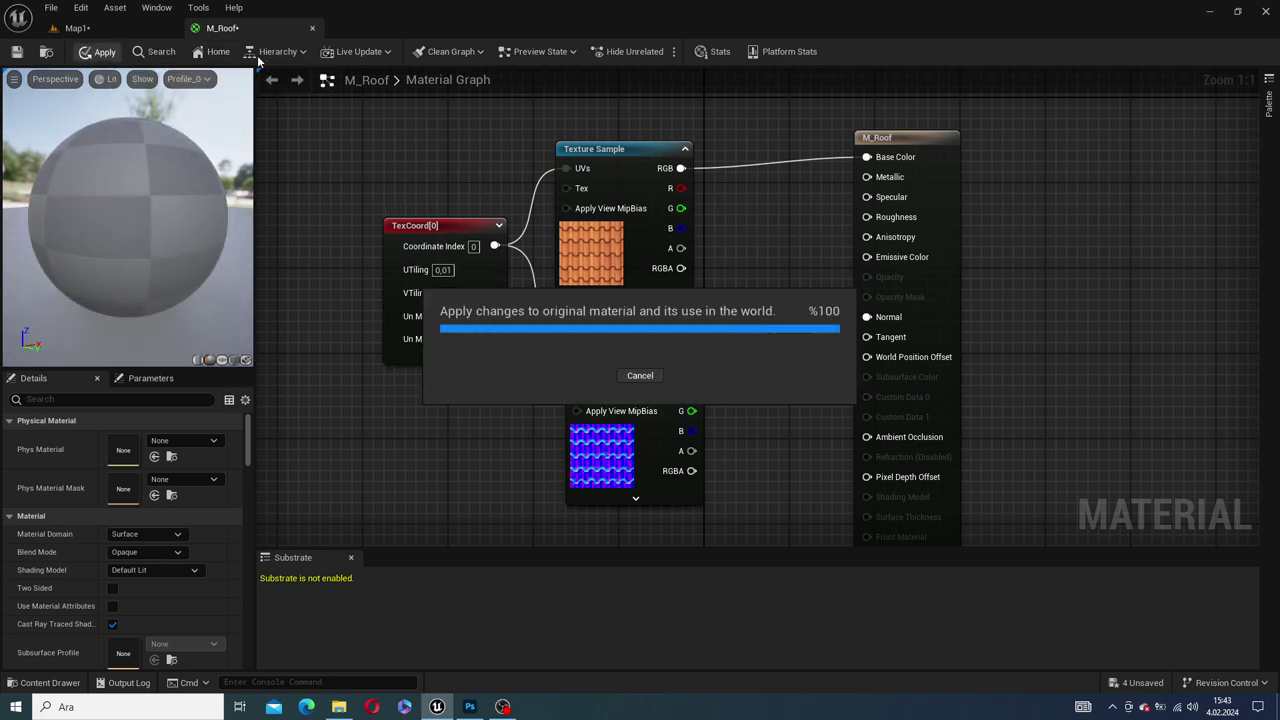
left_click(120, 29)
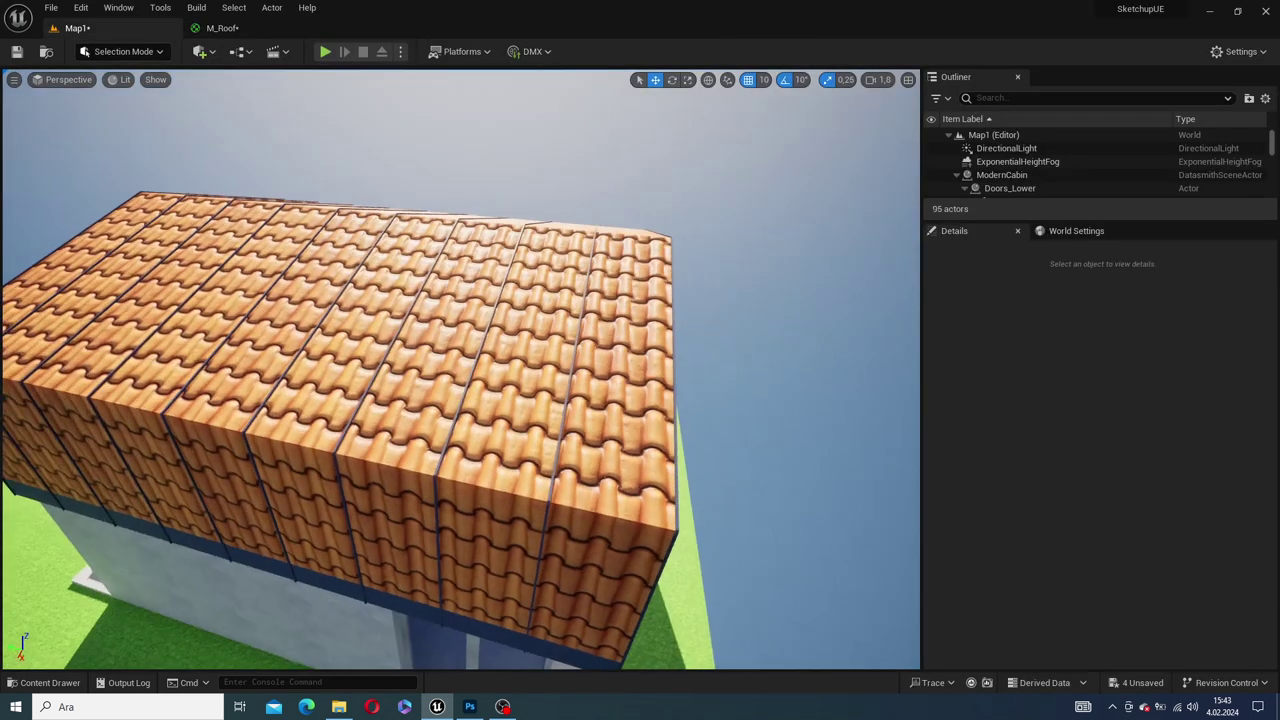
left_click(218, 28)
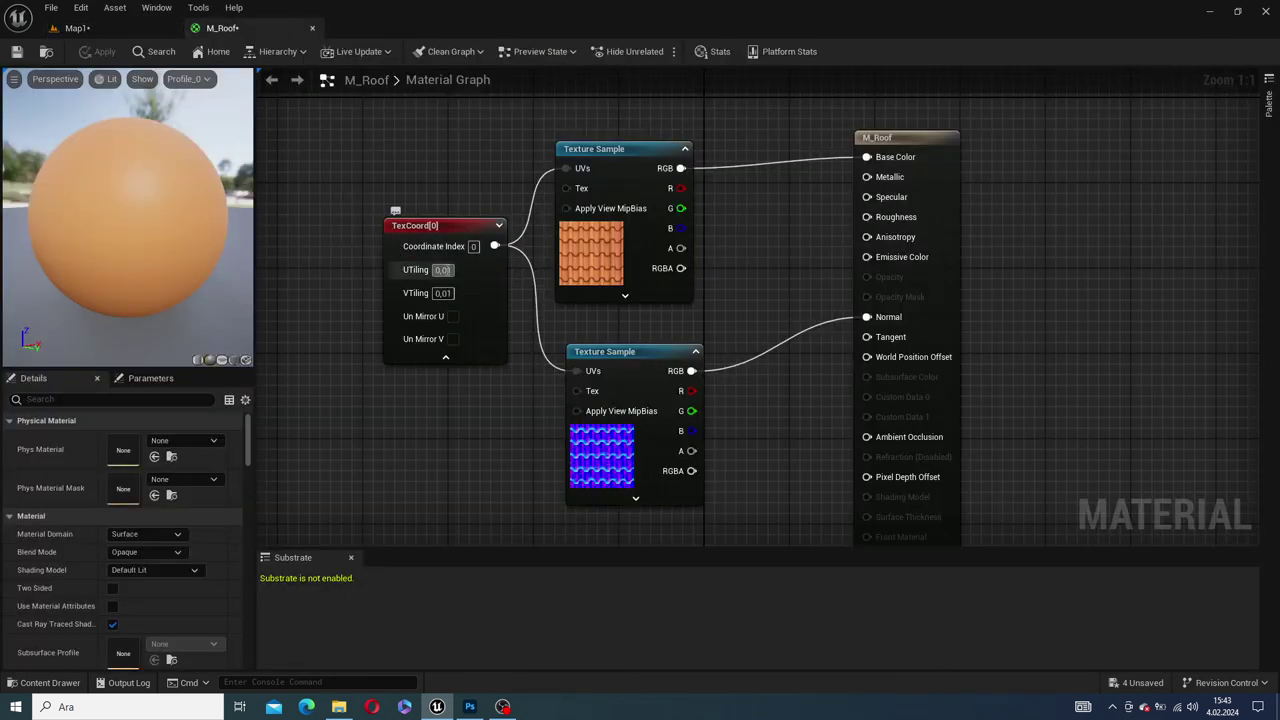
Set VTiling to 0.04 to match UTiling, apply, and fly closer to the roof
left_click(445, 293)
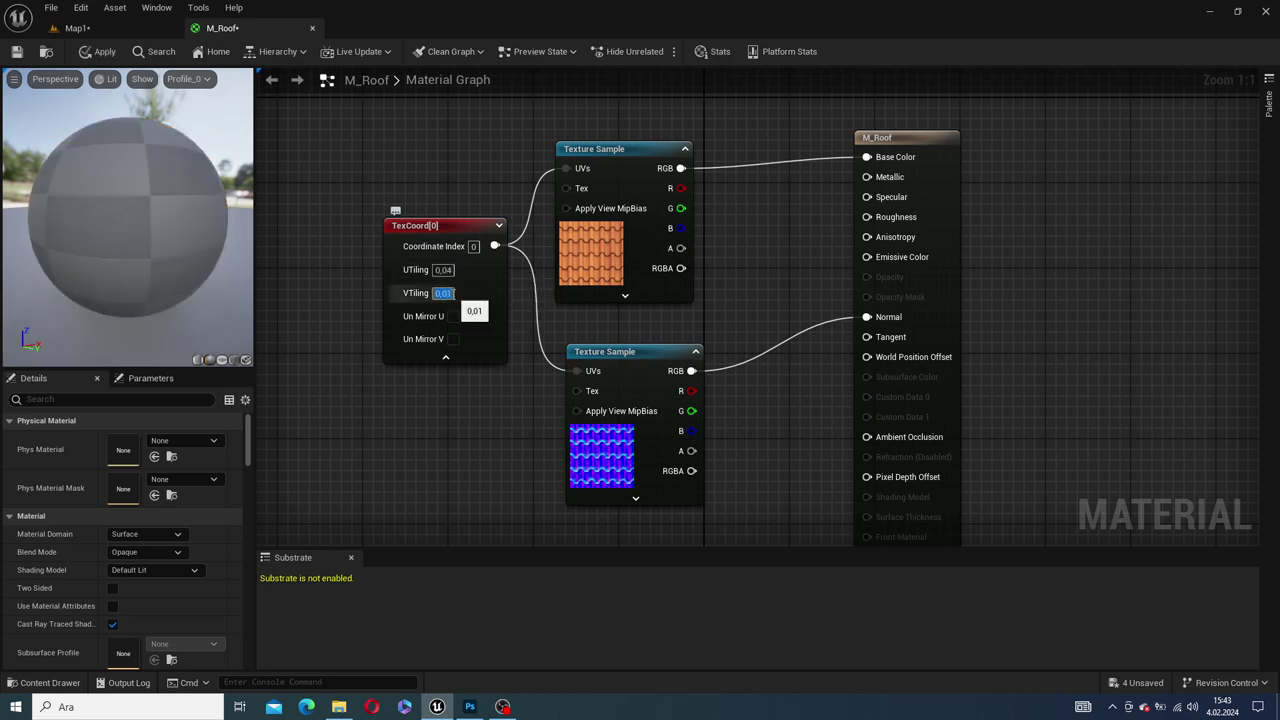
type("0,04")
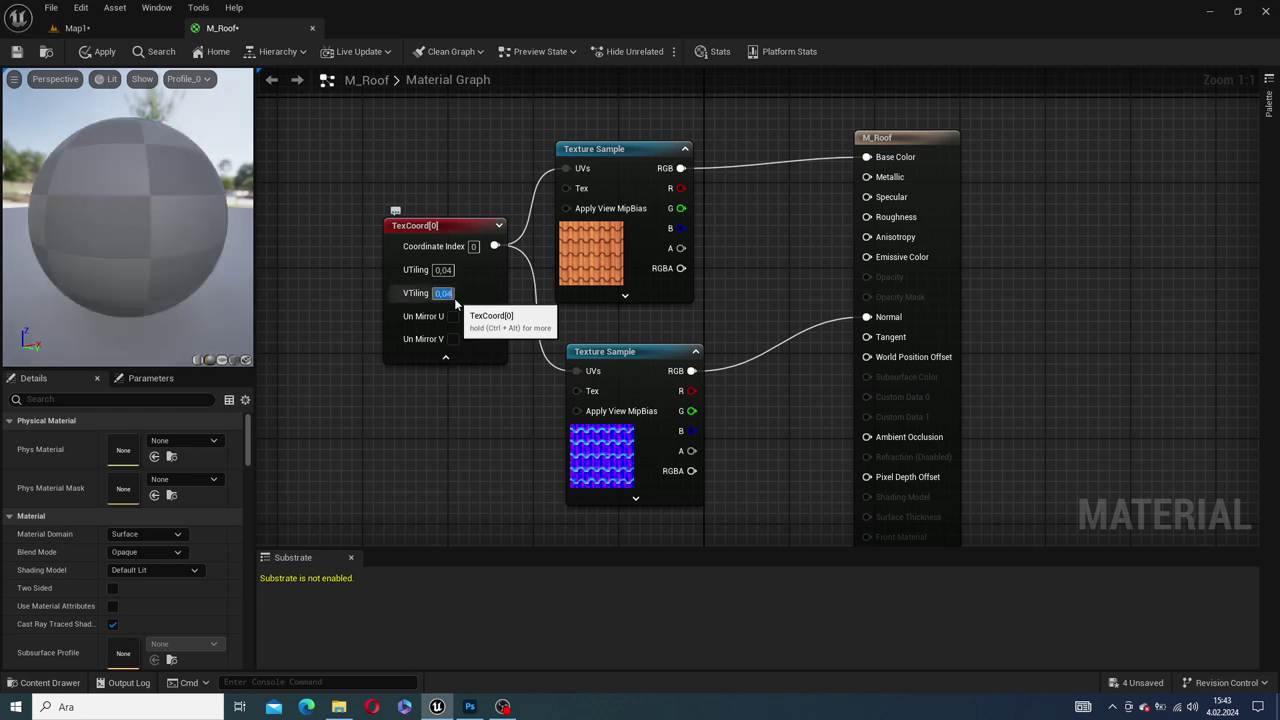
left_click(97, 51)
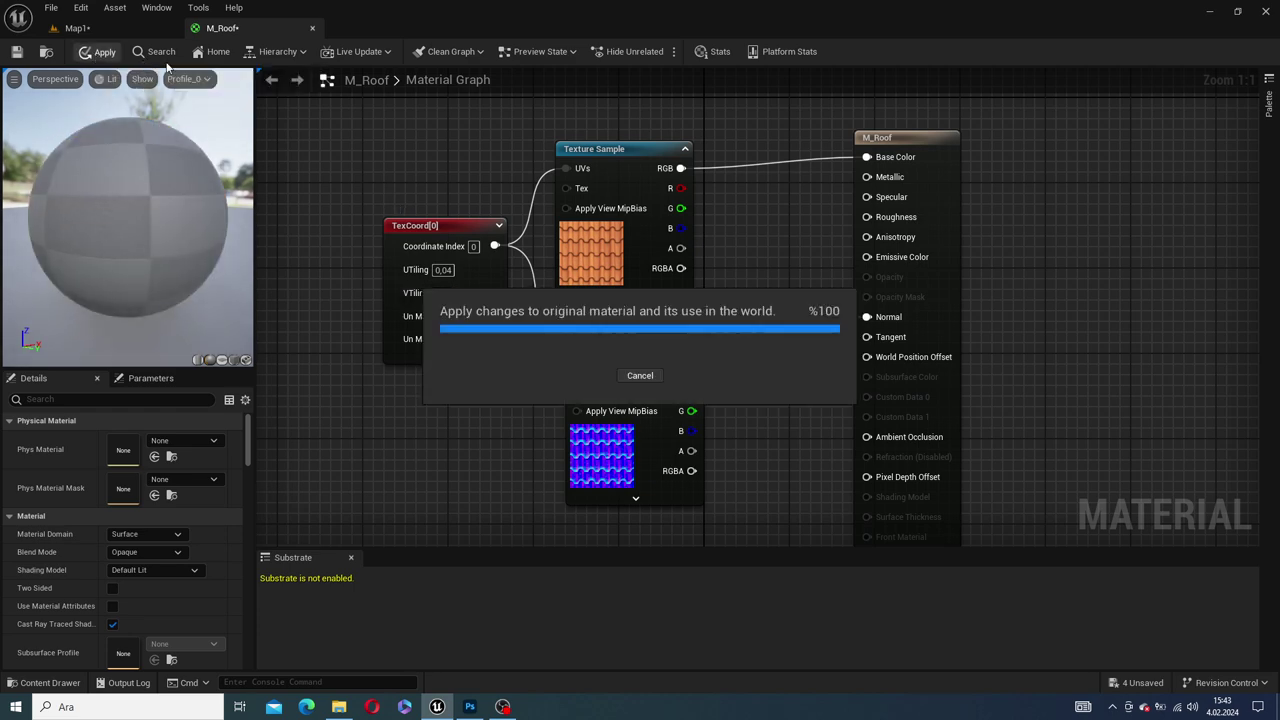
left_click(88, 28)
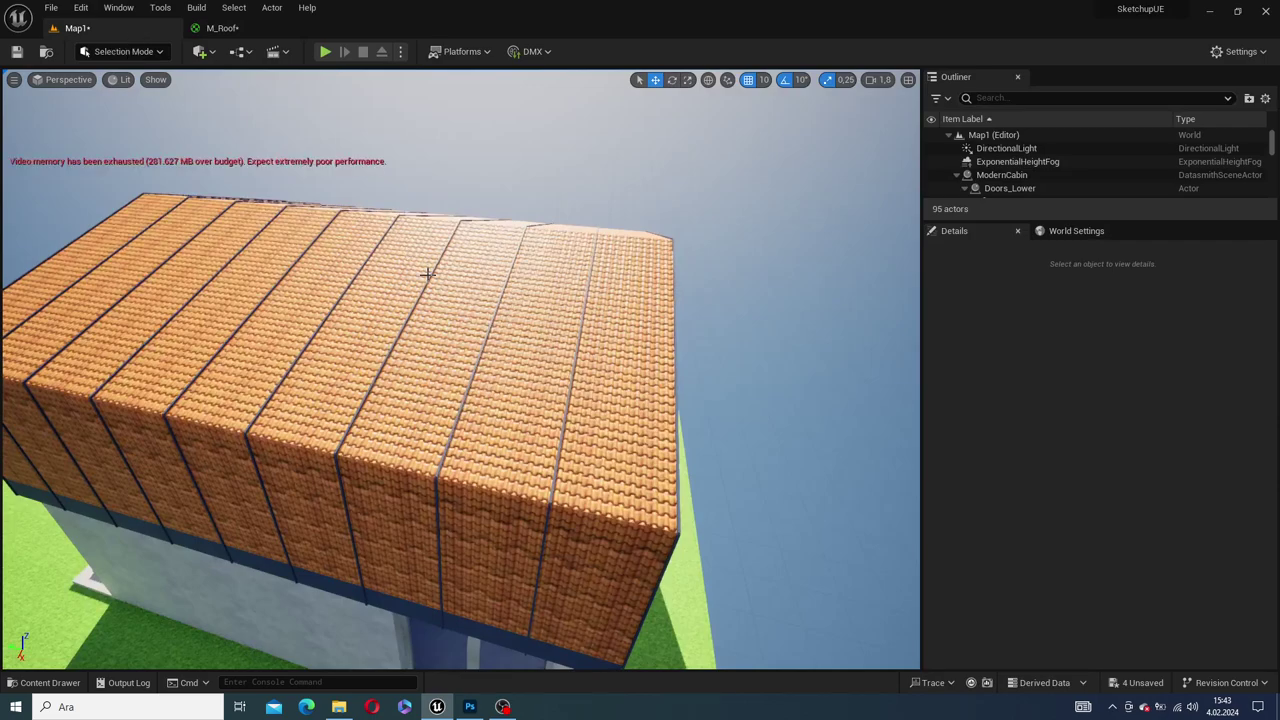
right_click_drag(408, 380, 247, 447)
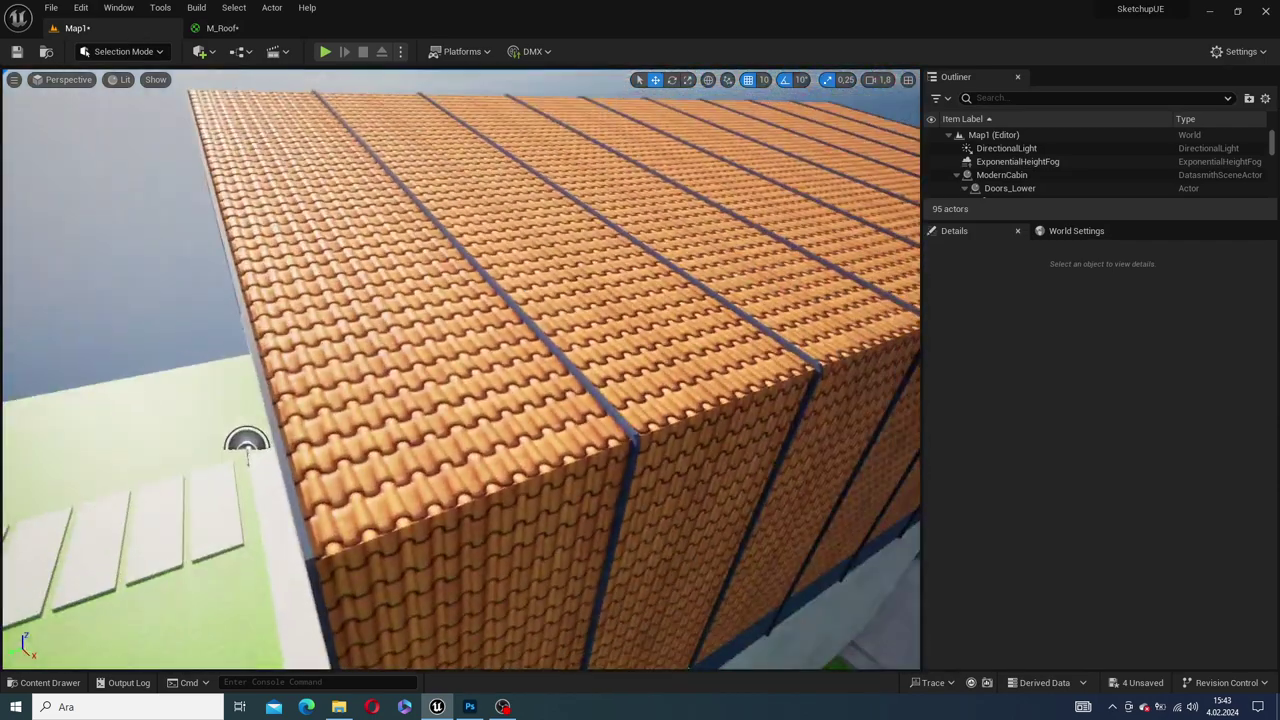
left_click(247, 29)
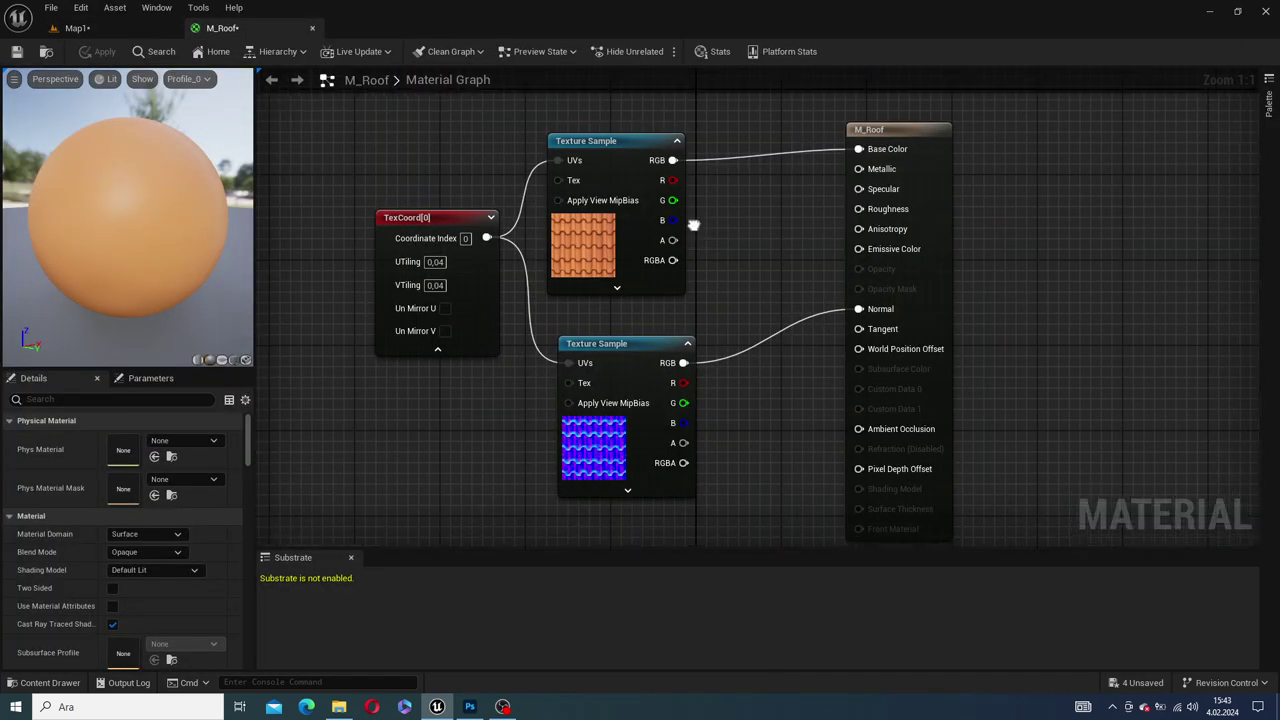
Pan the M_Roof graph, then place and delete an unwanted constant node
right_click_drag(690, 220, 508, 227)
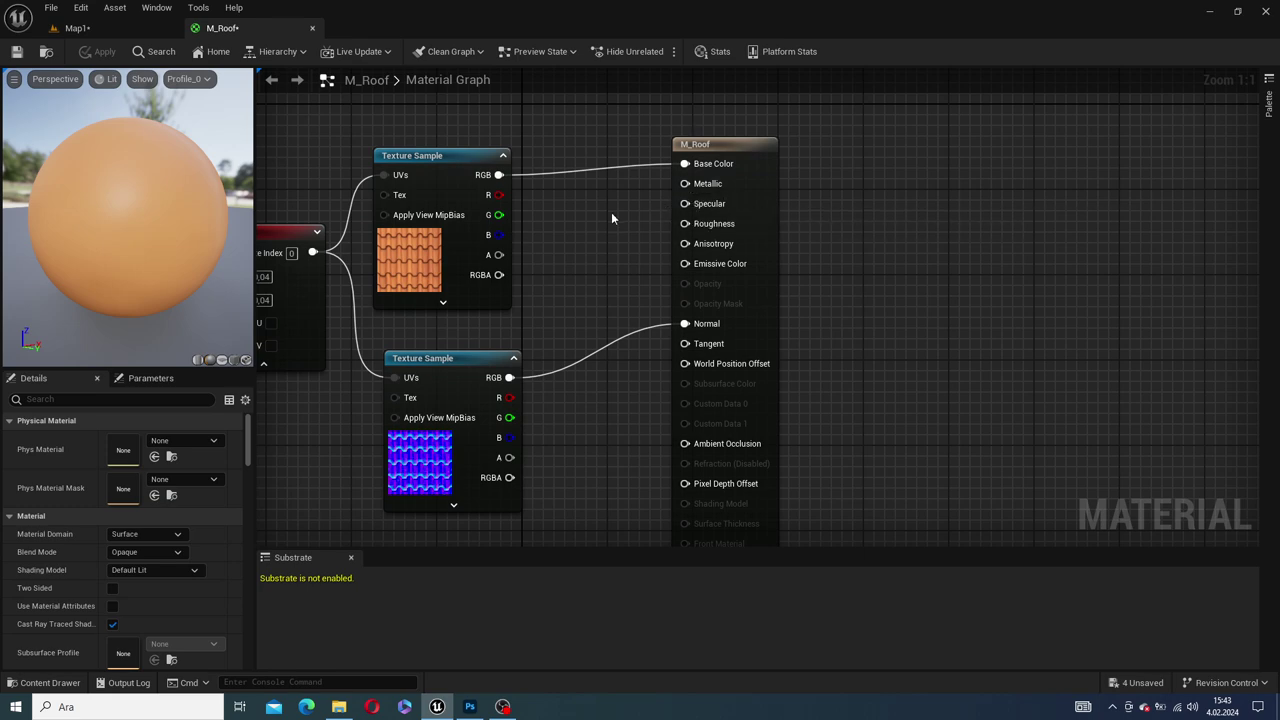
left_click(612, 212)
left_click_drag(636, 222, 621, 250)
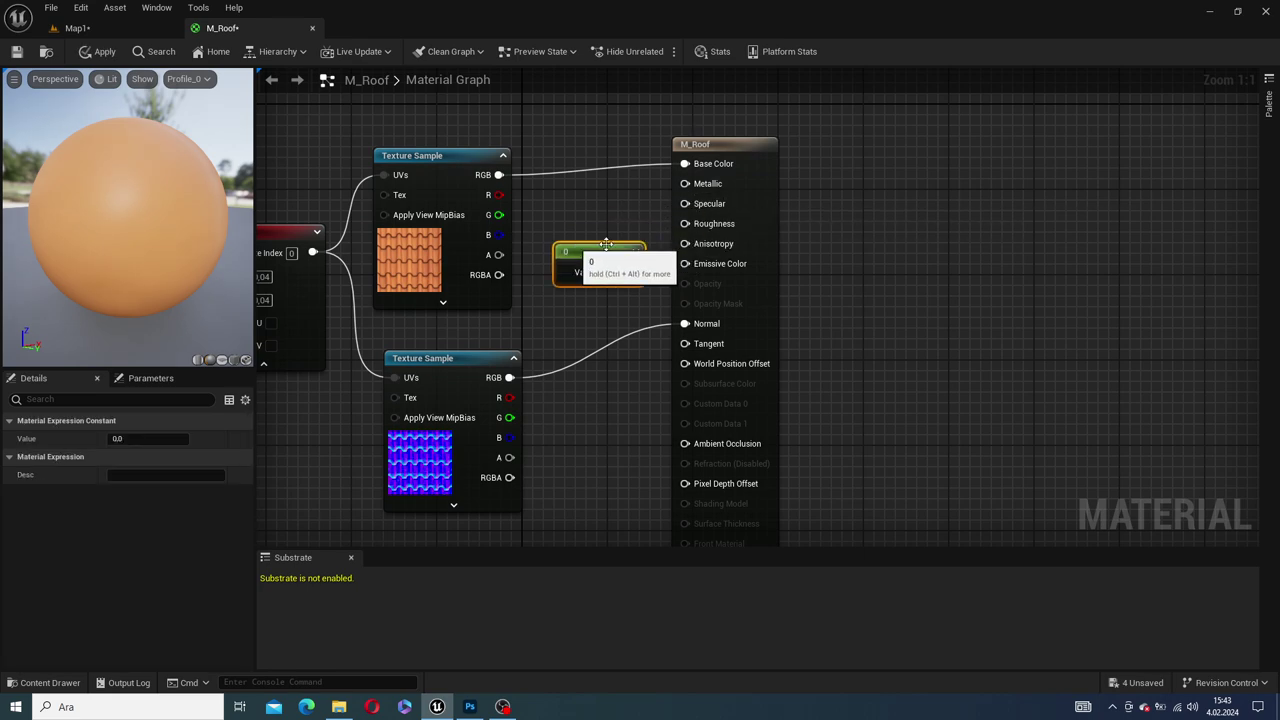
key("Delete")
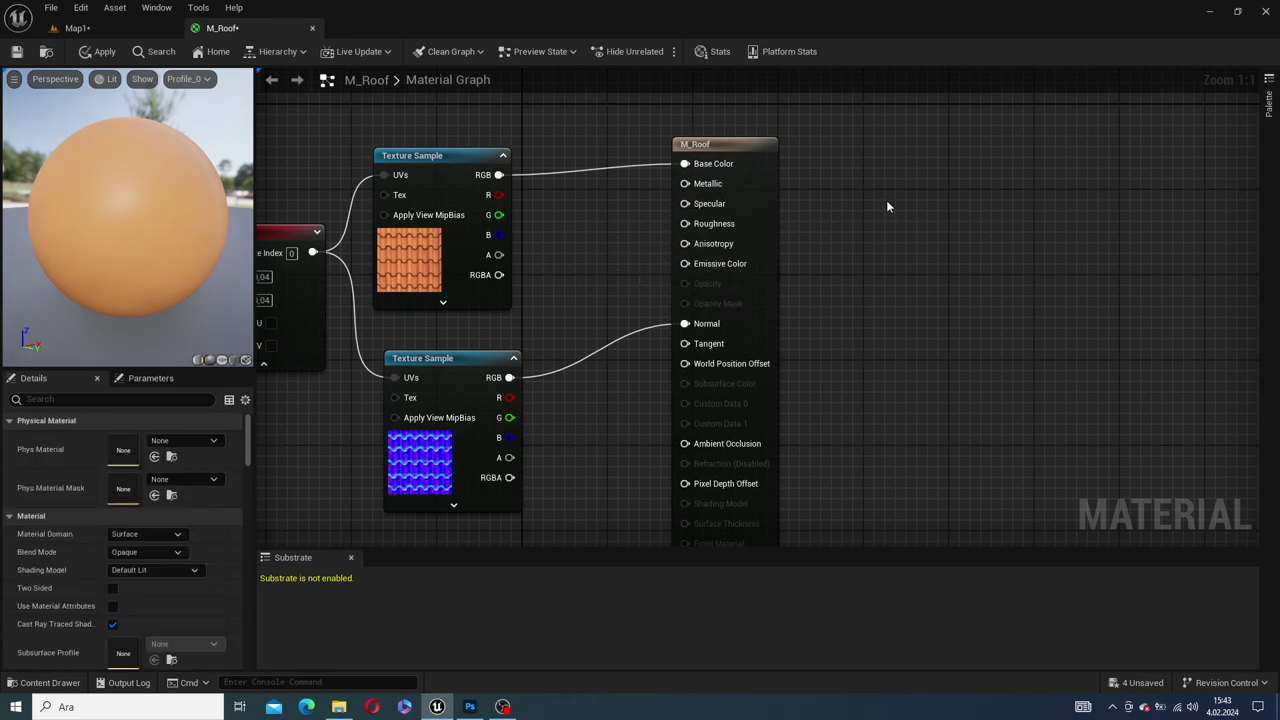
Add a Constant node via the graph search and place it beside M_Roof
right_click(888, 199)
type("c")
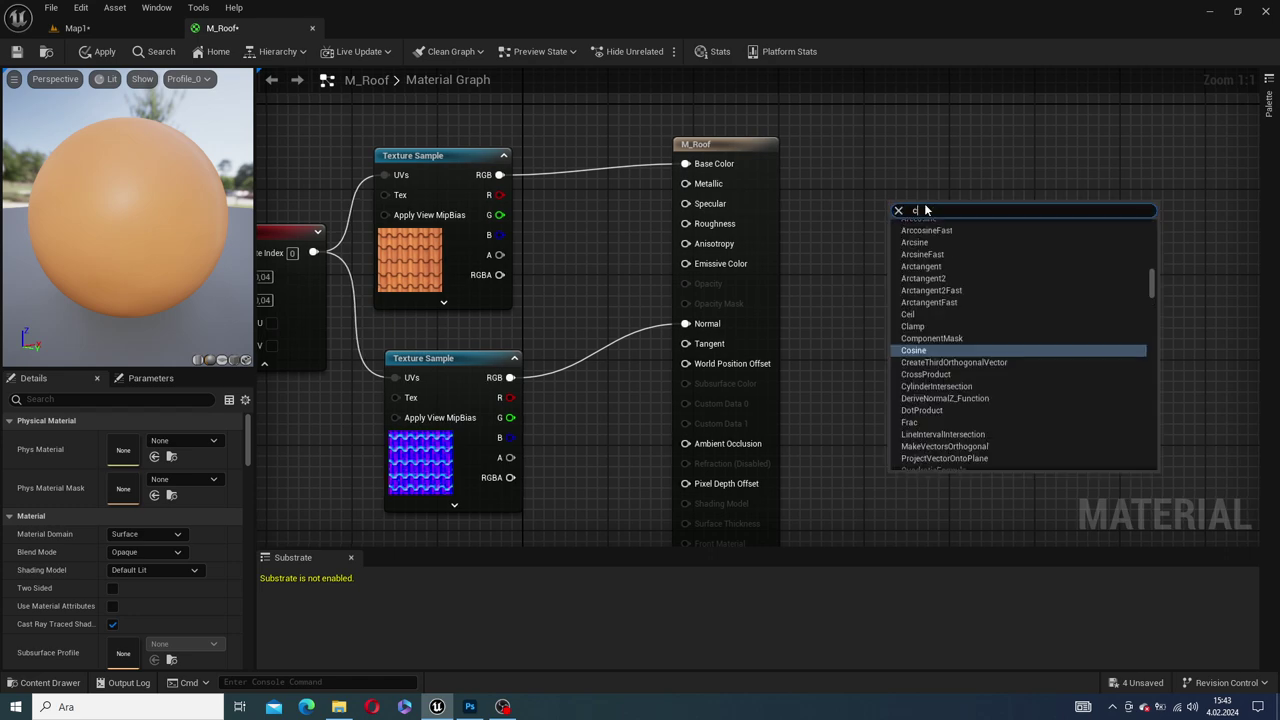
type("ont")
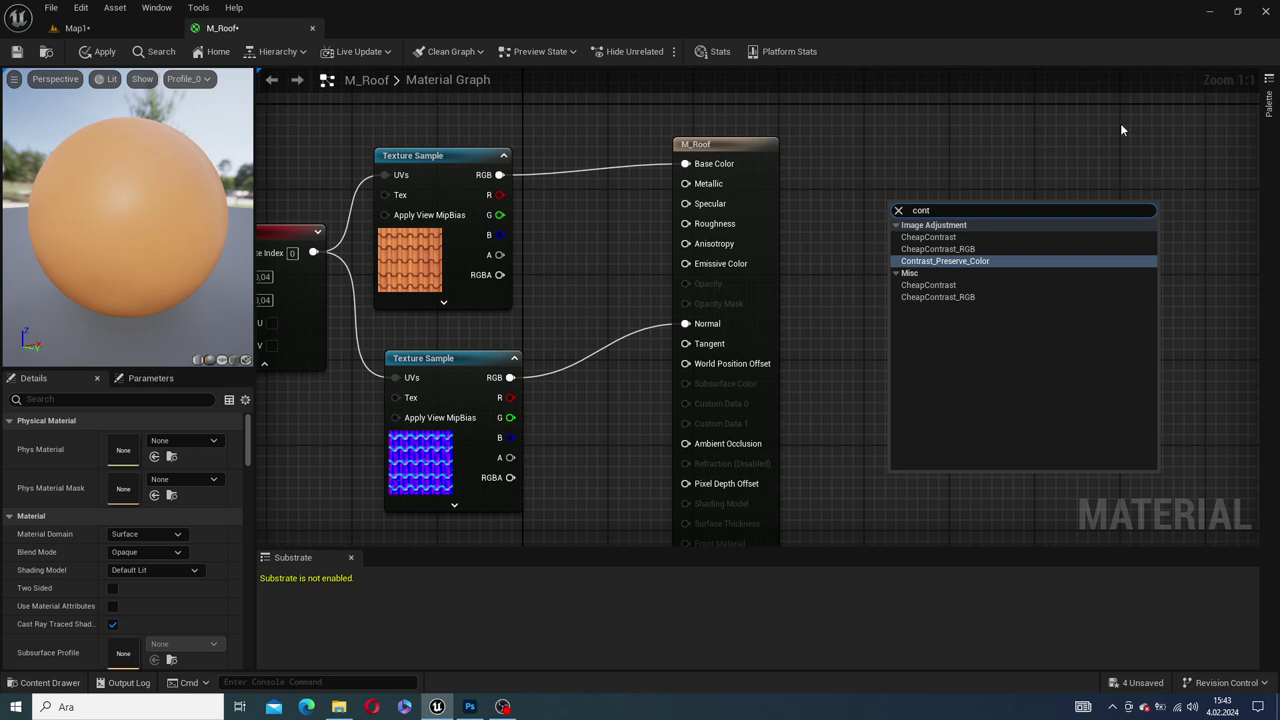
key("BackSpace")
key("BackSpace")
key("BackSpace")
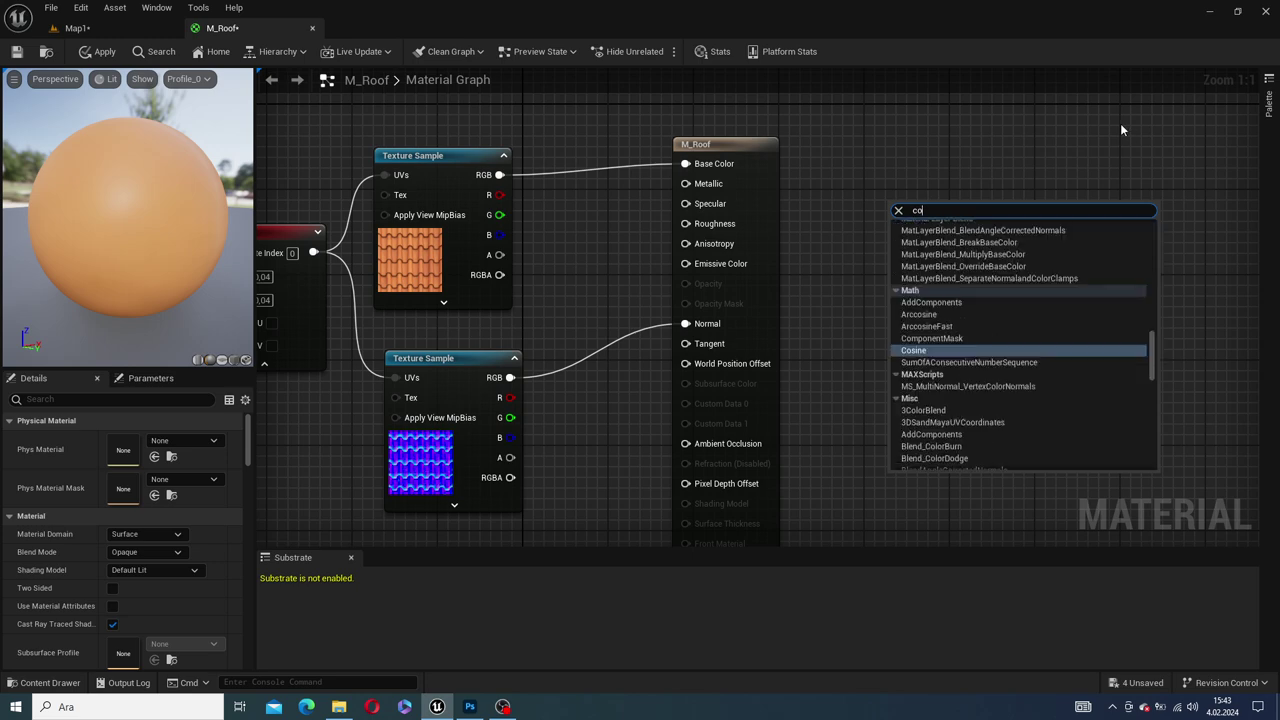
key("BackSpace")
type("const")
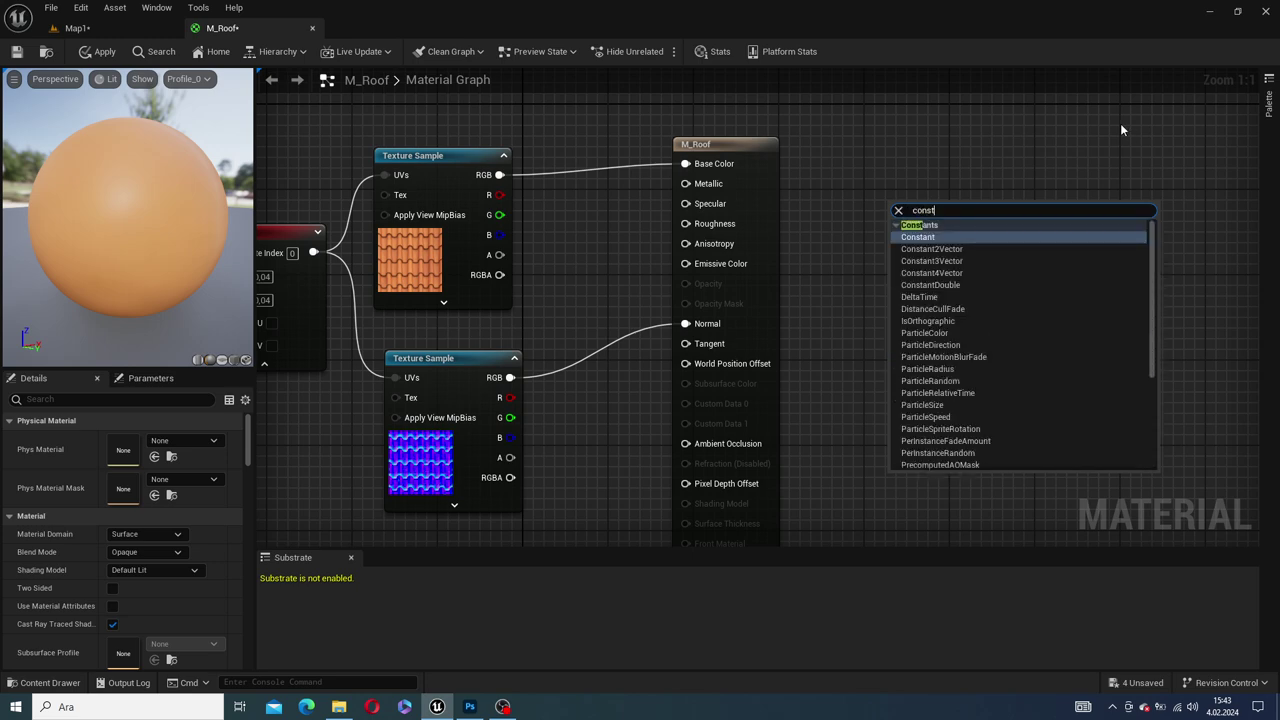
type("an")
left_click(918, 237)
mouse_move(960, 219)
left_mouse_down()
mouse_move(635, 257)
mouse_move(688, 188)
left_mouse_up()
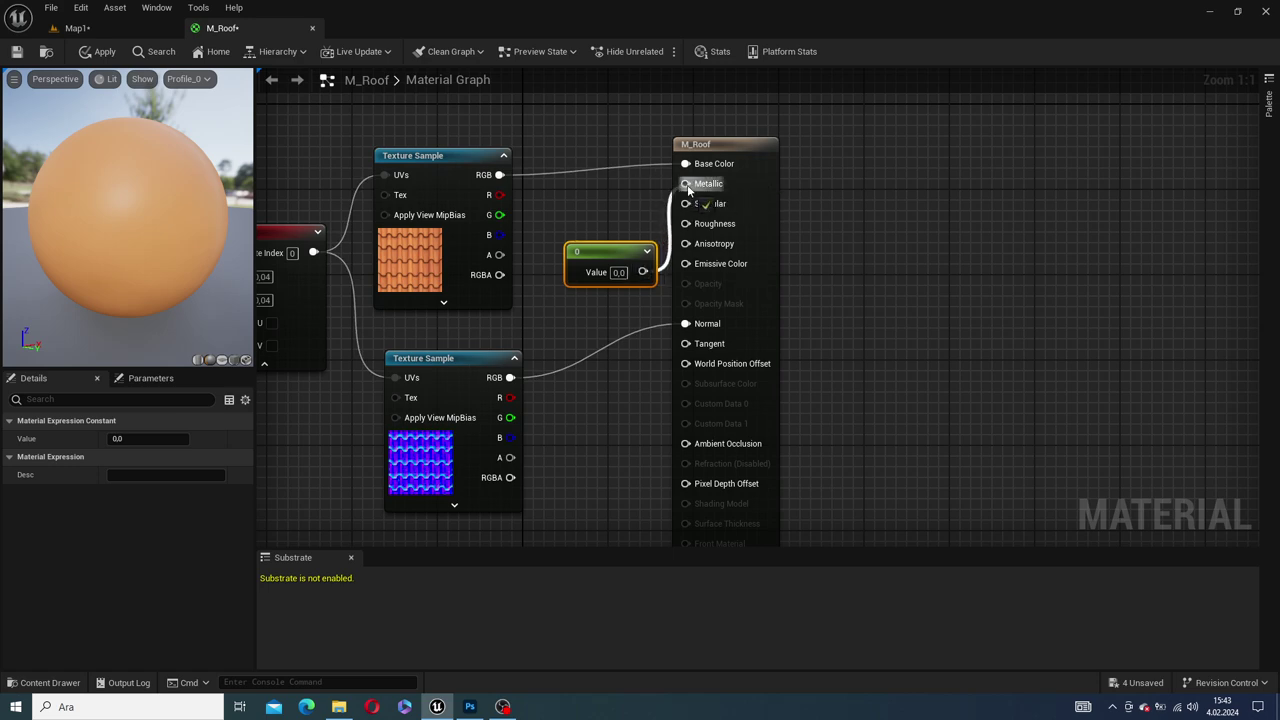
Connect the Constant (0) to Metallic, apply, and check the roof in Map1
left_click_drag(626, 258, 616, 248)
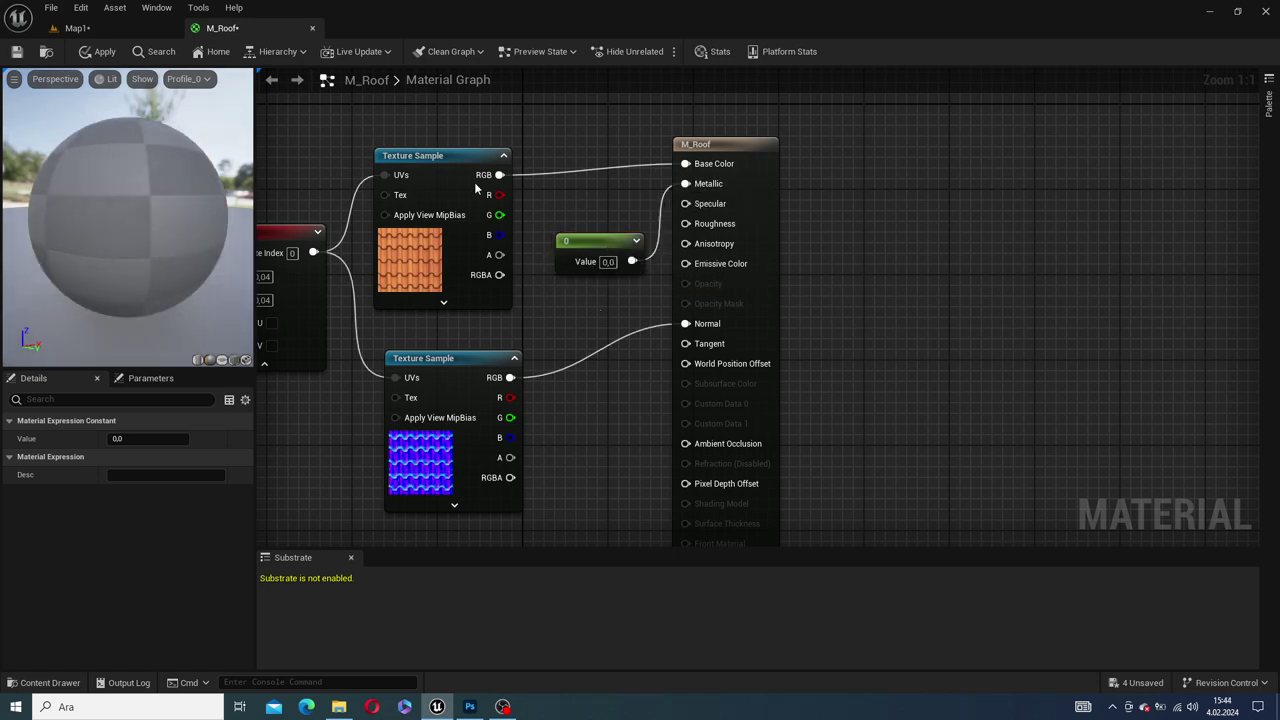
left_click(98, 51)
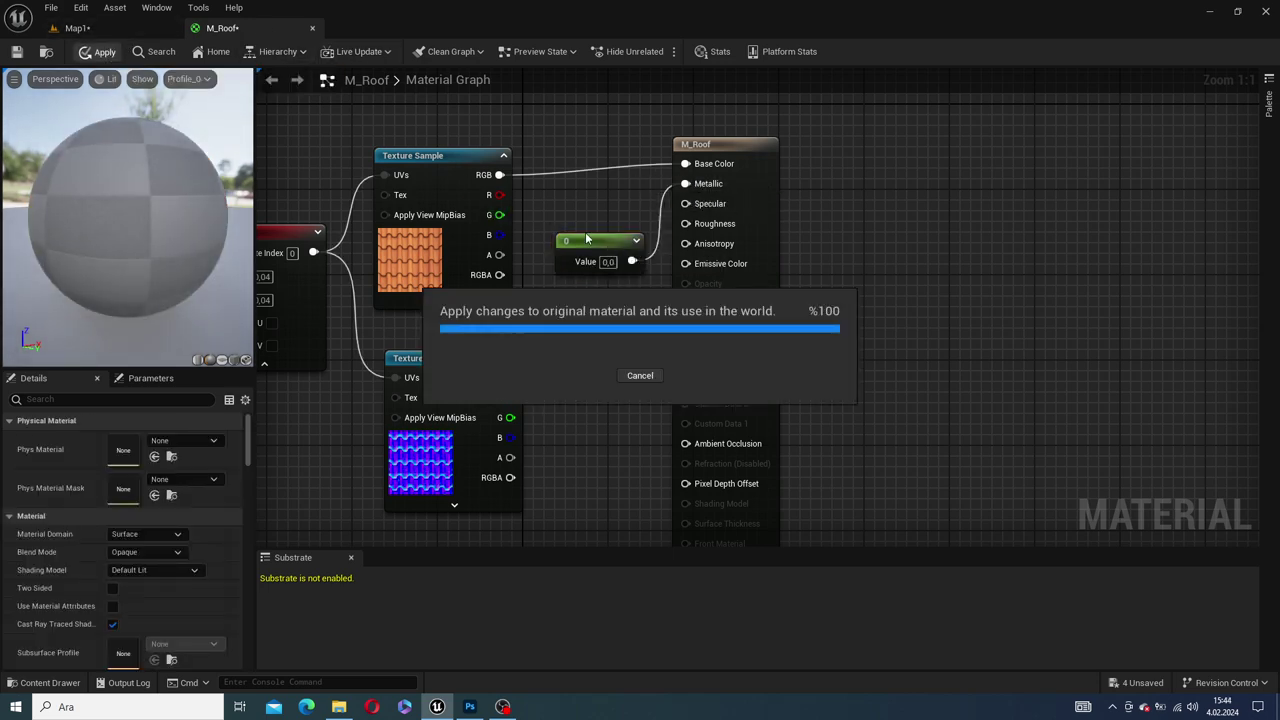
left_click(78, 28)
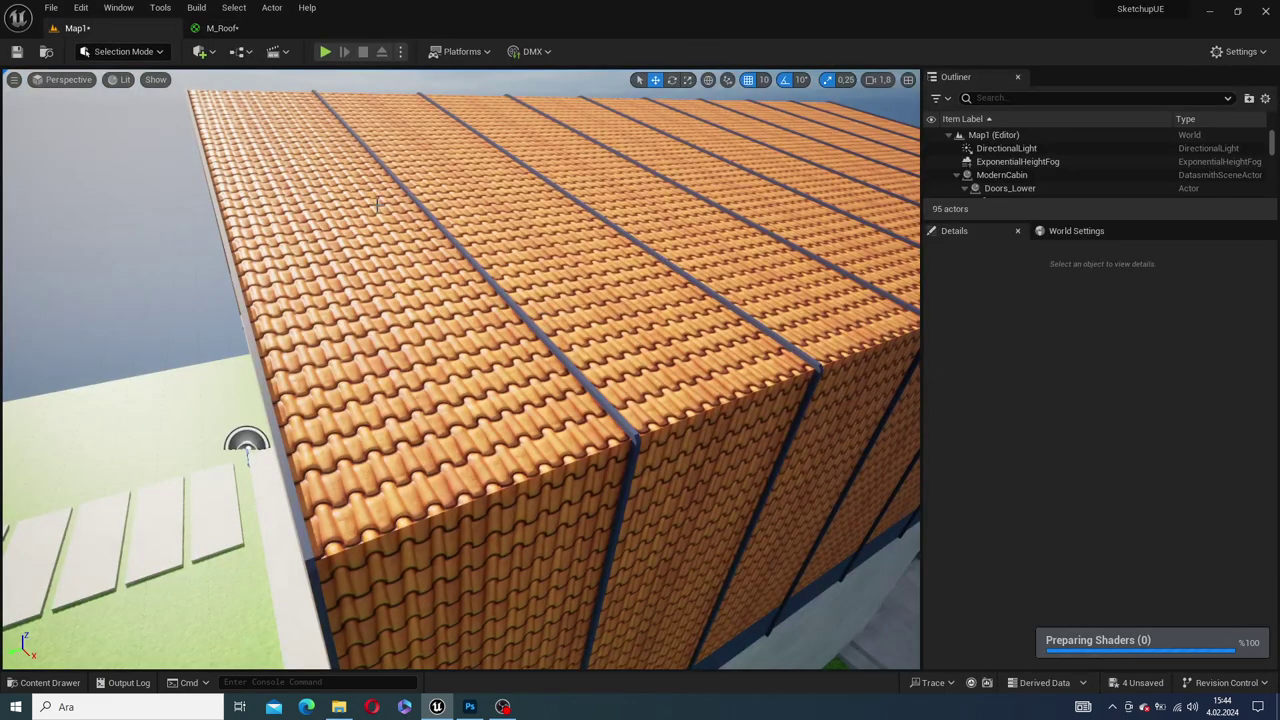
left_click(220, 28)
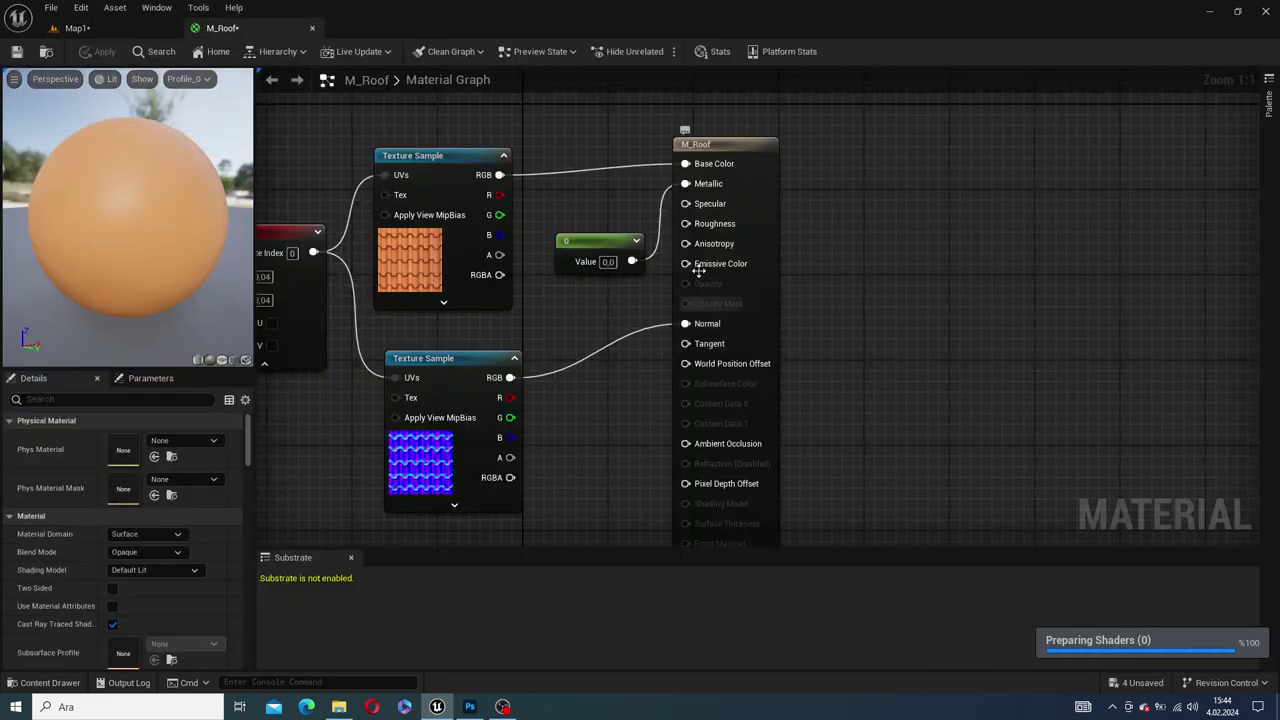
Add a second Constant node of value 0 below the first and wire it into M_Roof's Roughness
left_click_drag(686, 223, 590, 405)
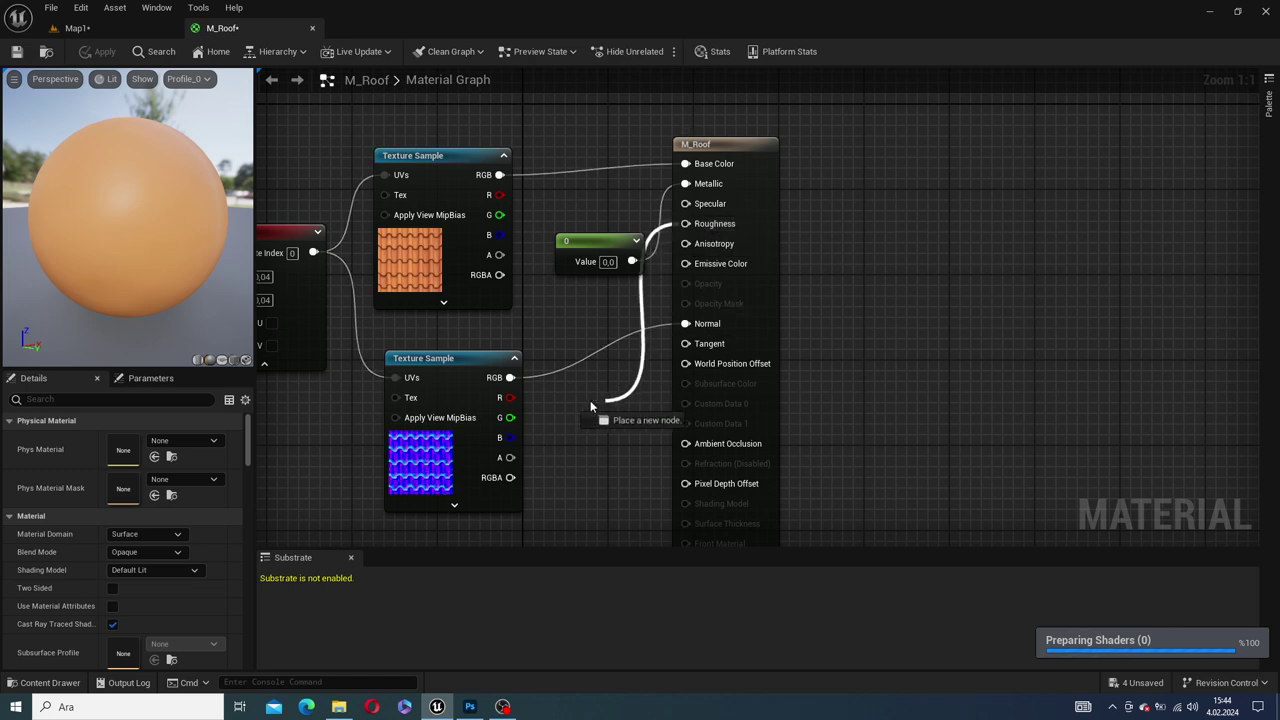
left_click(600, 314)
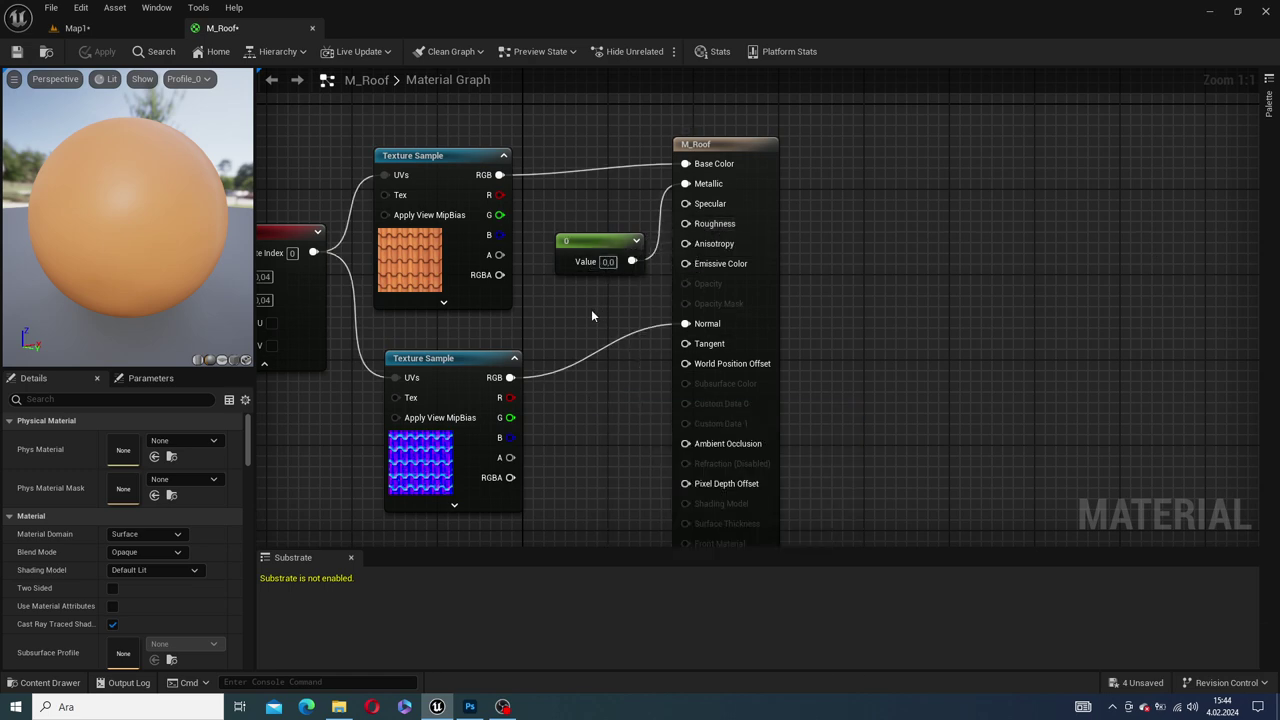
left_click(591, 309)
left_click_drag(598, 316, 553, 400)
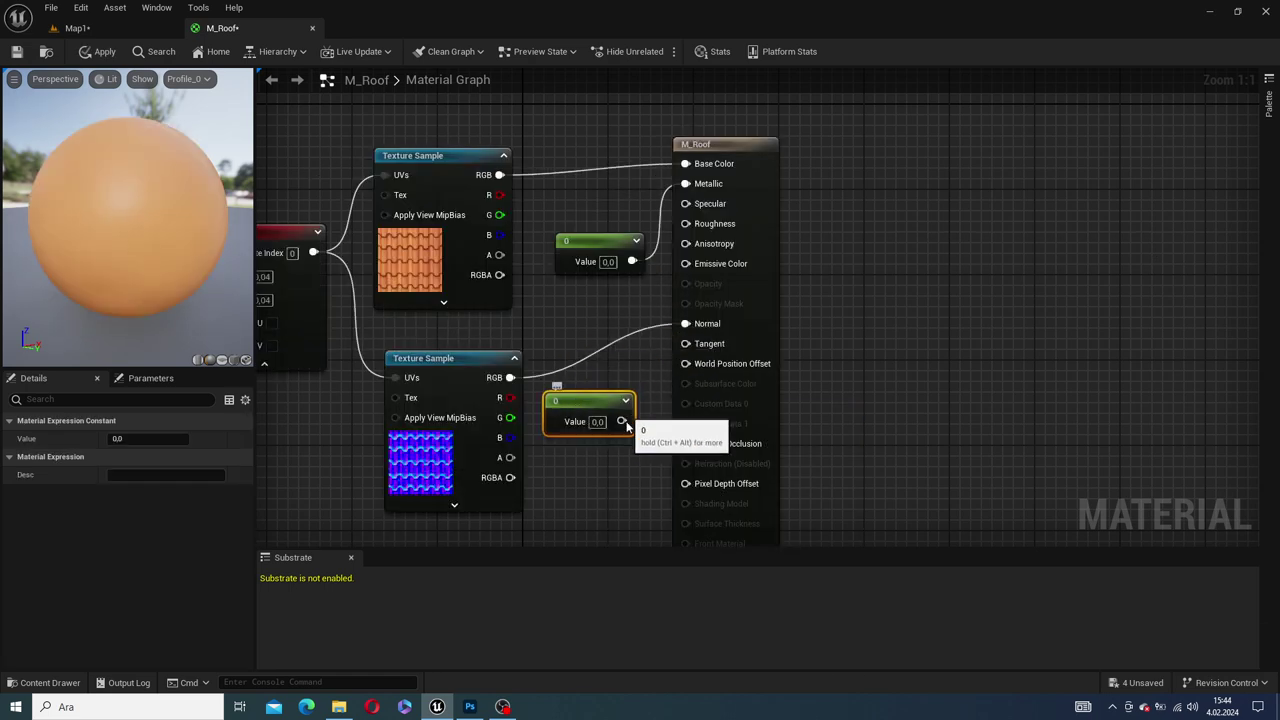
left_click_drag(622, 421, 687, 224)
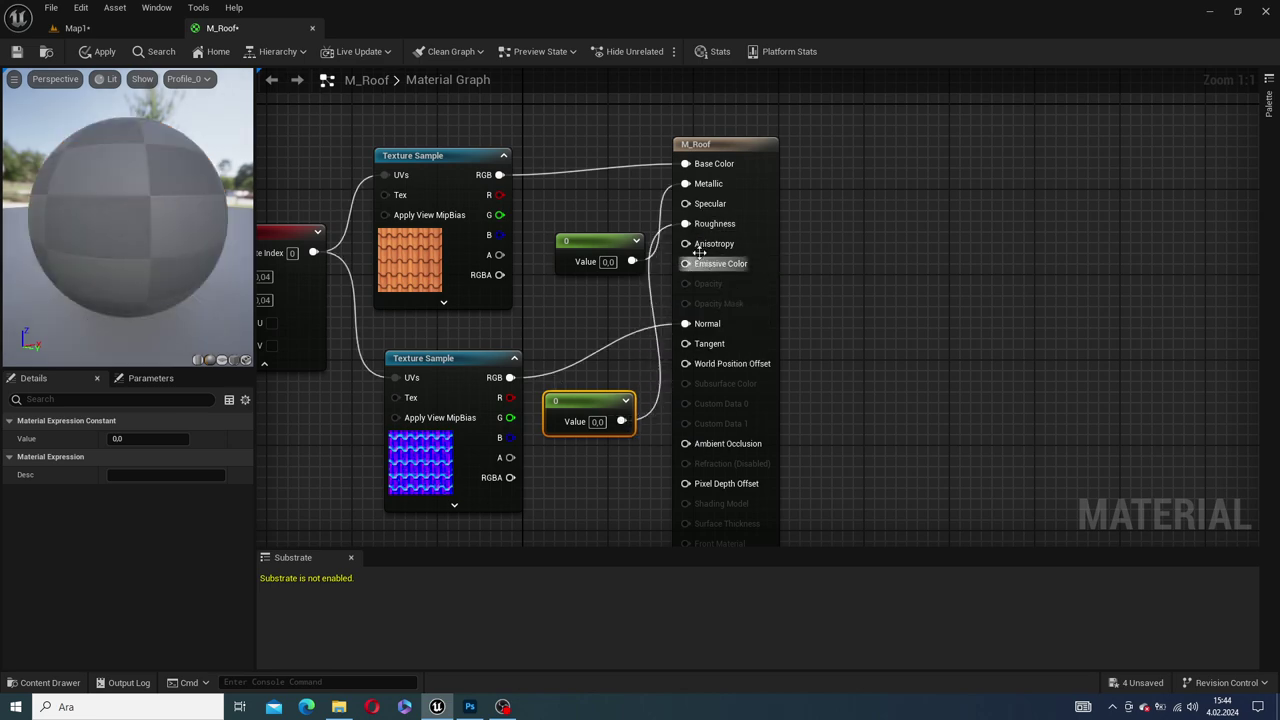
Apply the material, inspect the glossy tiled roof in Map1, and return to the M_Roof graph
left_click(105, 50)
left_click(112, 32)
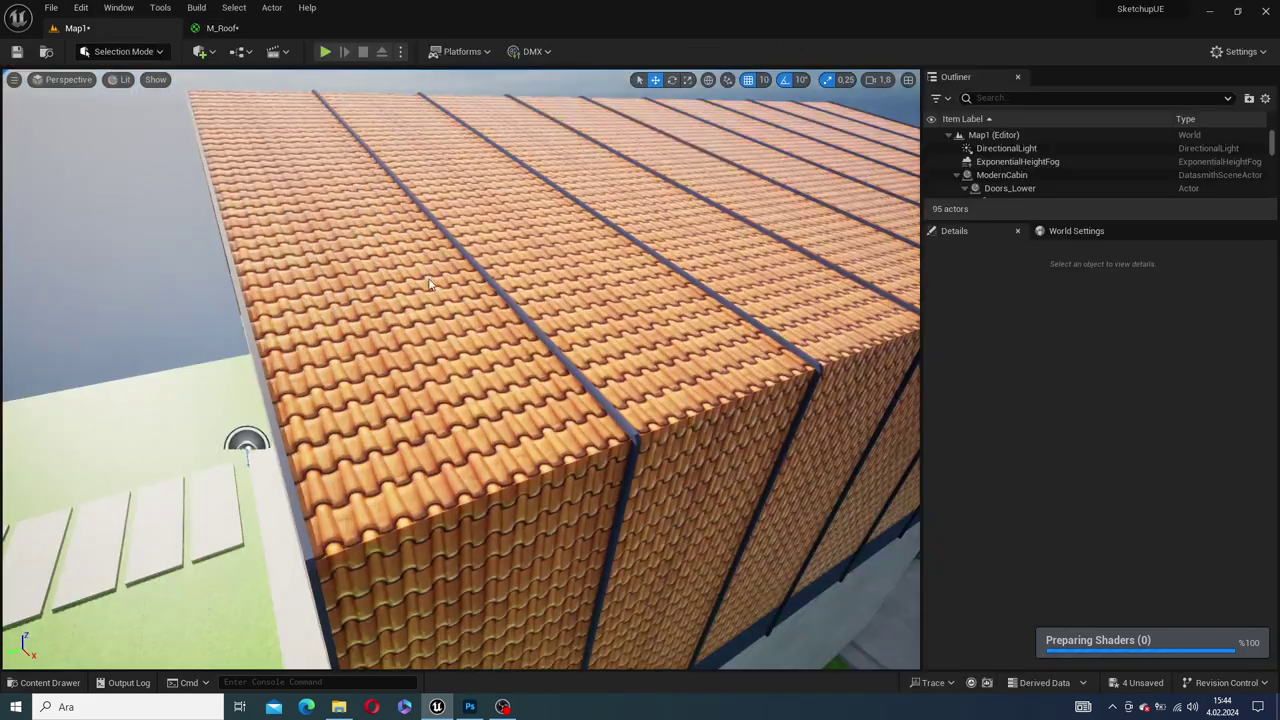
mouse_move(479, 395)
right_mouse_down()
mouse_move(479, 300)
mouse_move(460, 320)
right_mouse_up()
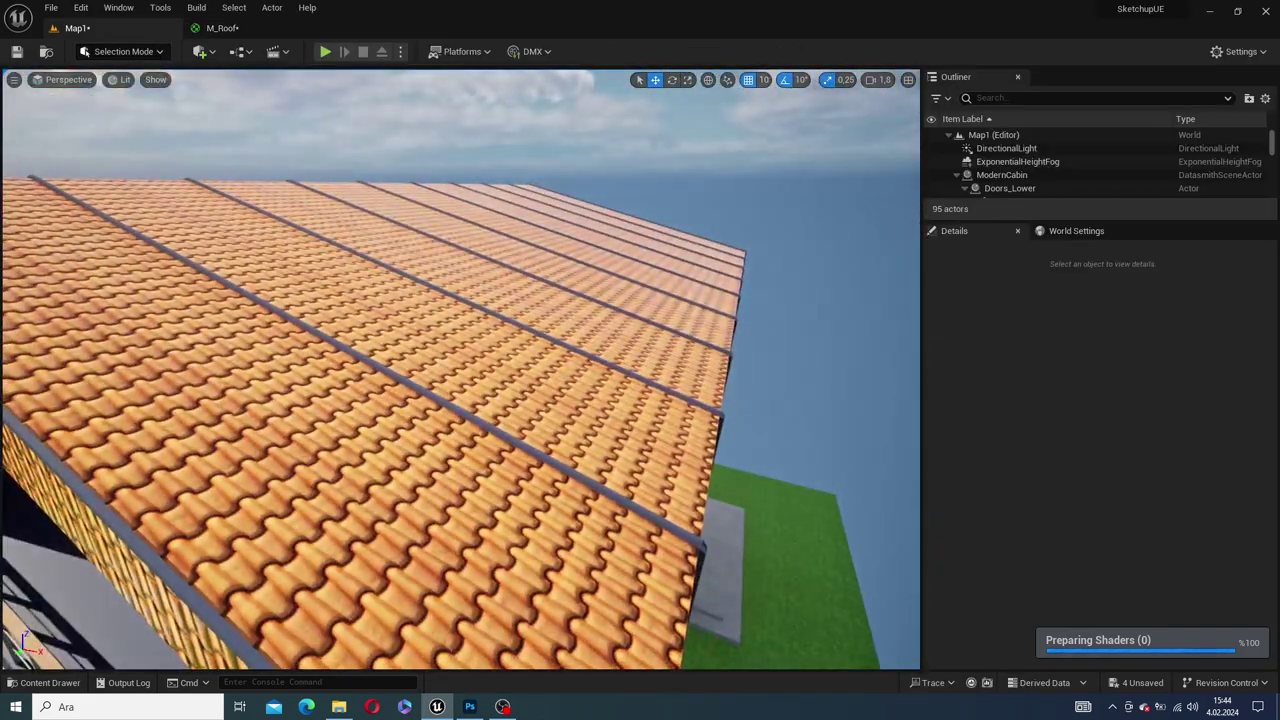
left_click(224, 28)
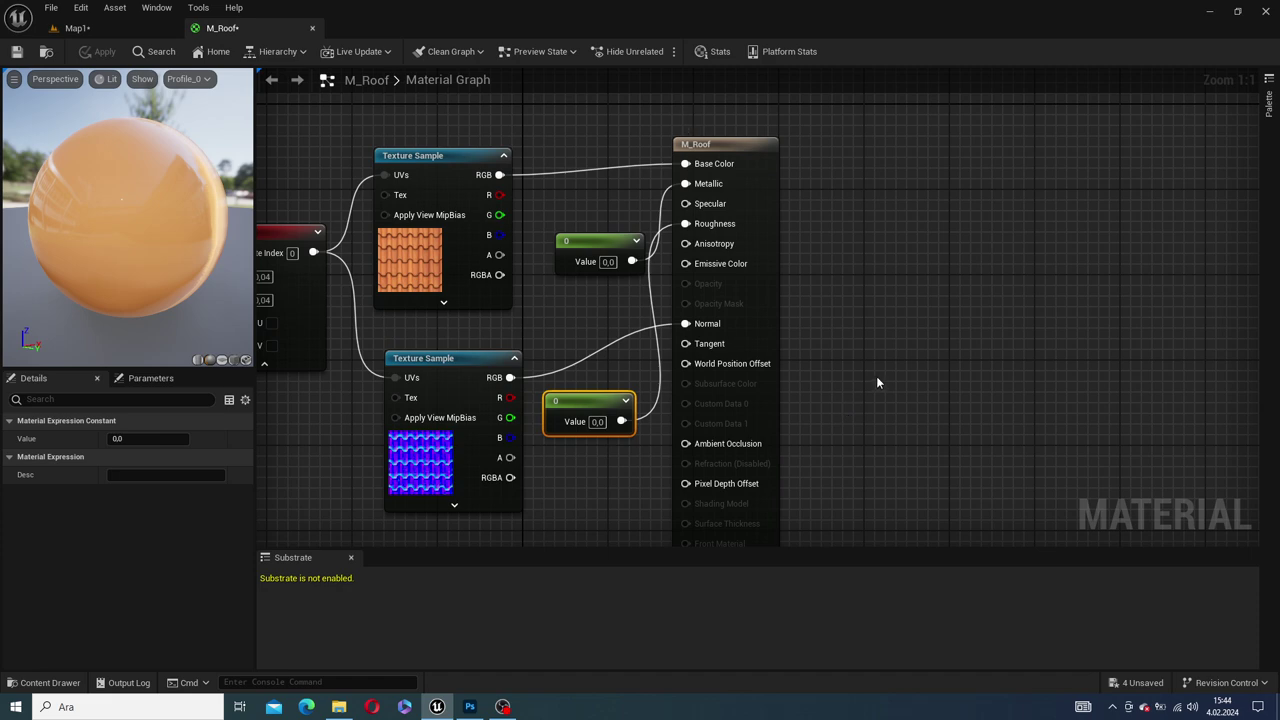
Change the Roughness Constant node's value to -10
left_click(913, 381)
left_click(605, 412)
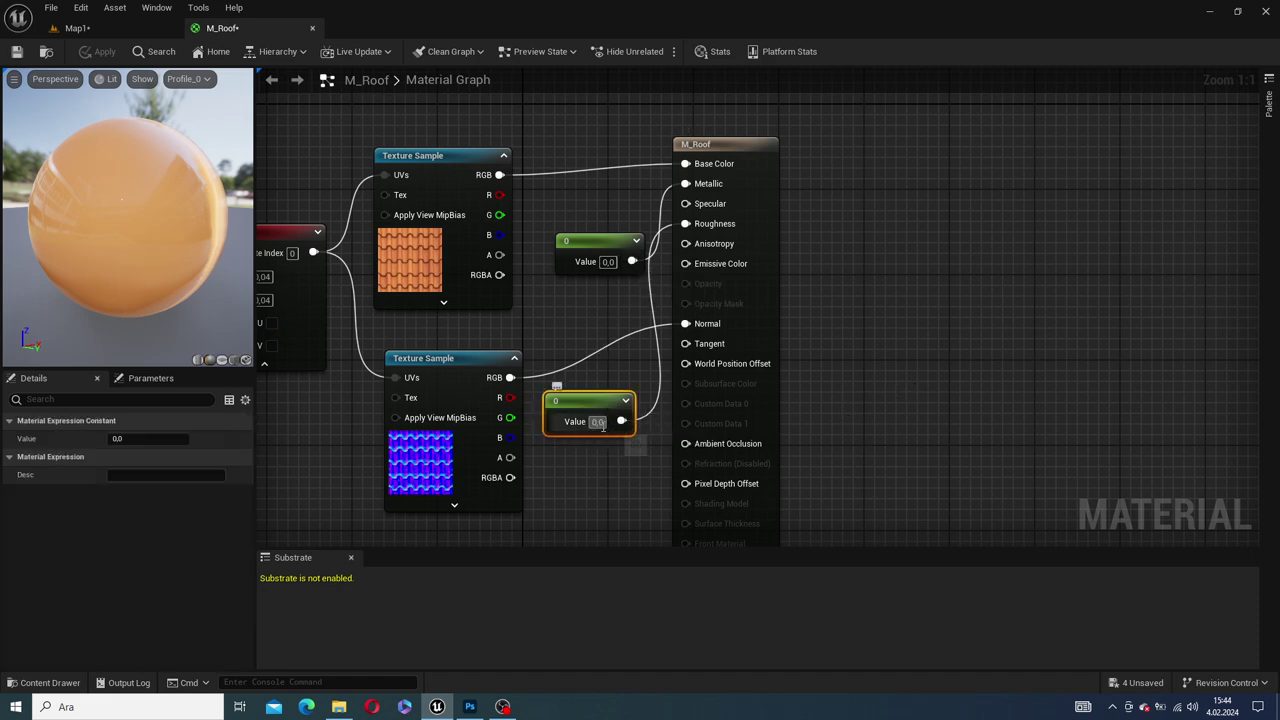
type("-10")
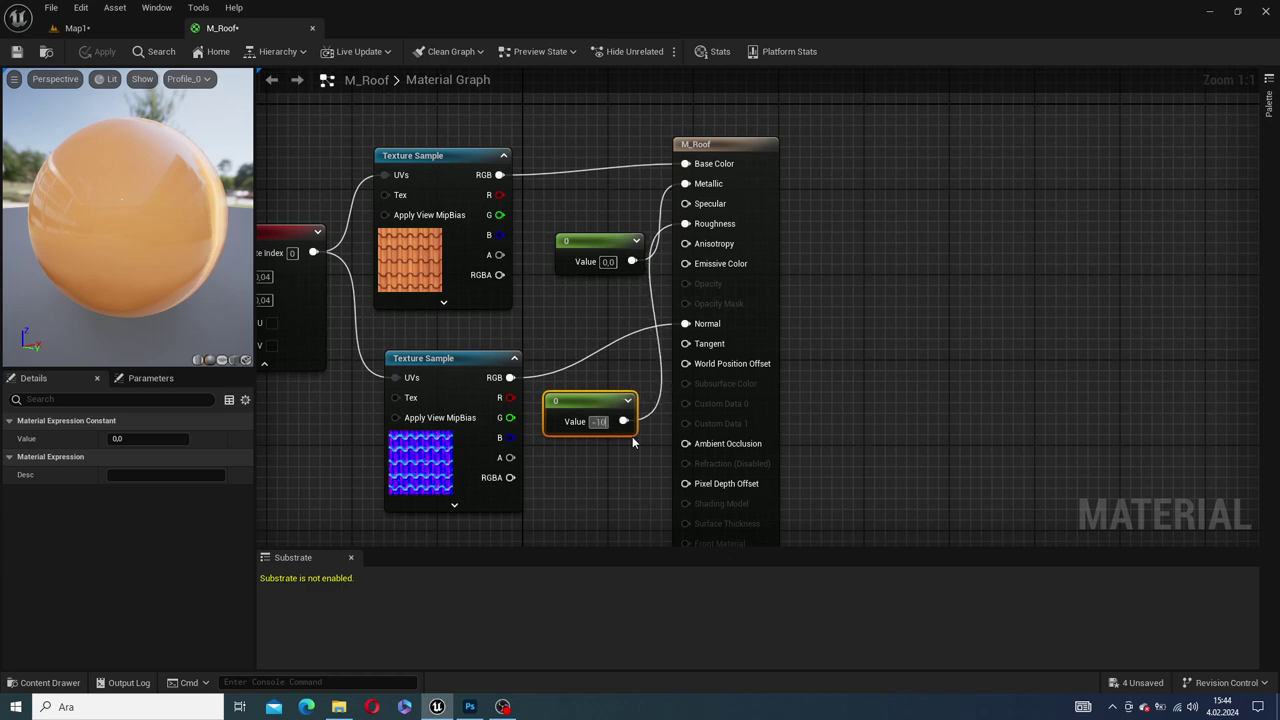
left_click(609, 482)
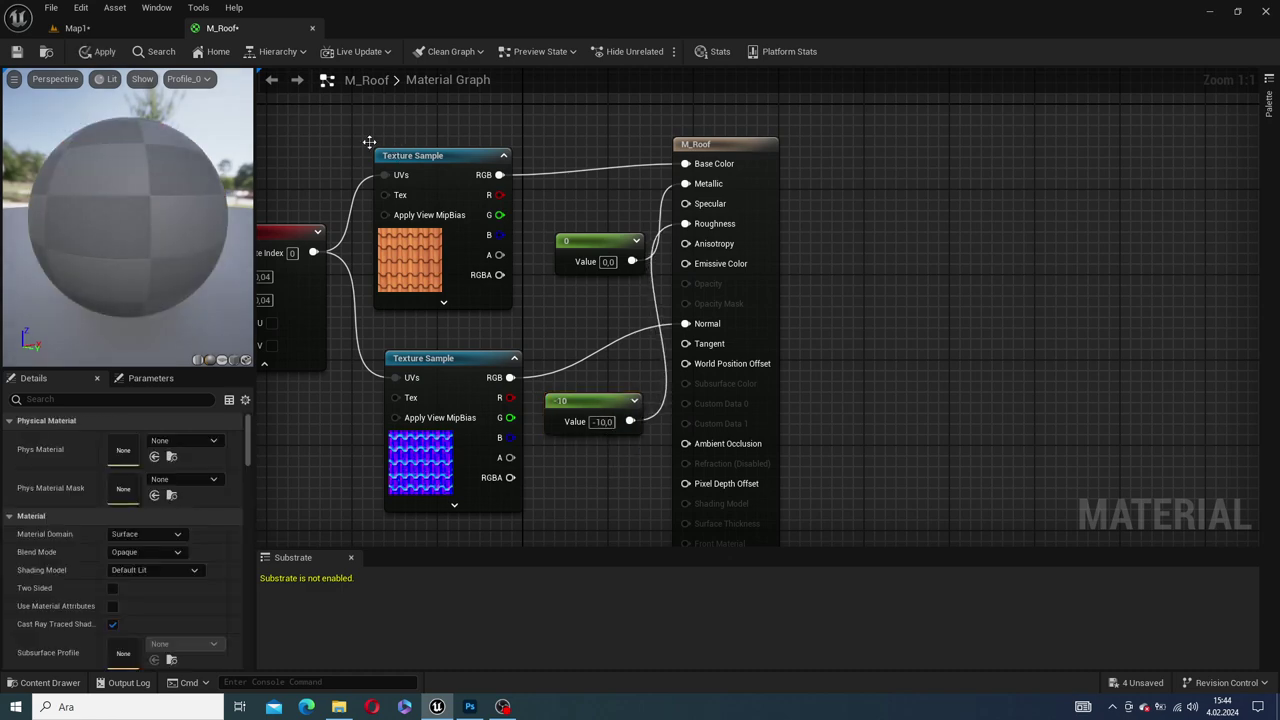
Apply the -10 roughness change, check the roof tiles close up in Map1, and return to M_Roof
left_click(100, 51)
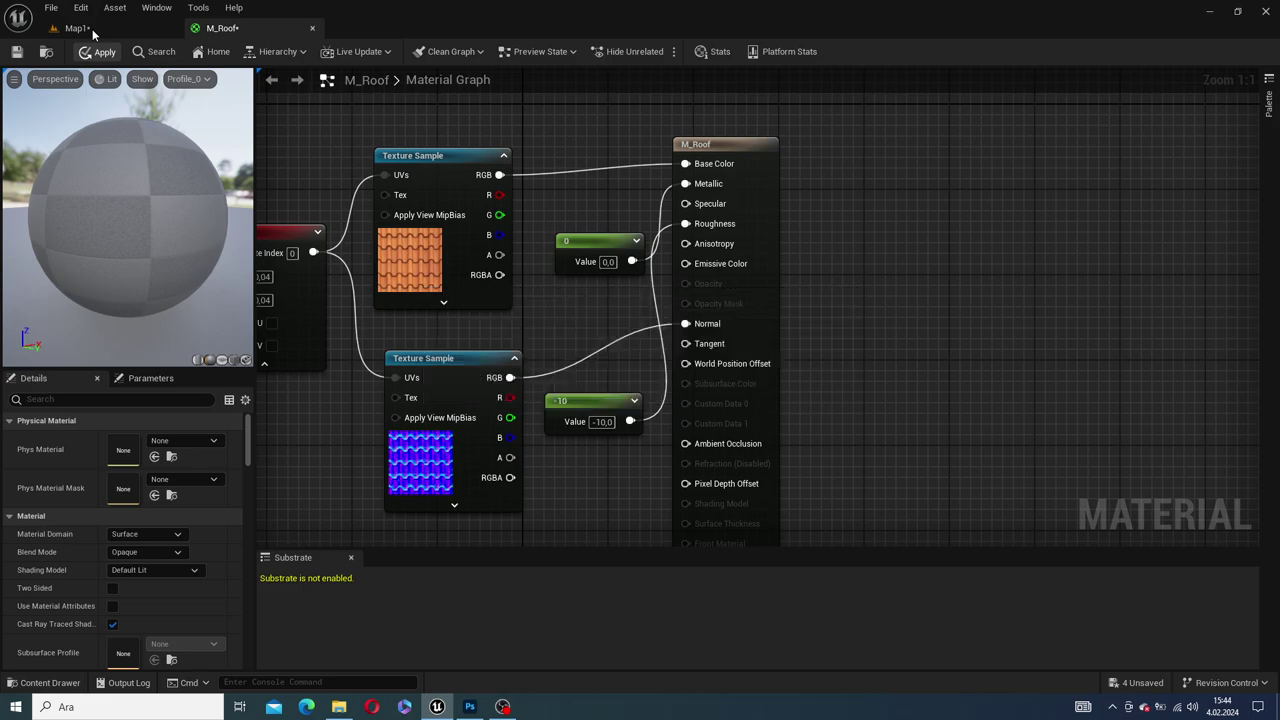
left_click(77, 28)
scroll(323, 271, "down", 5)
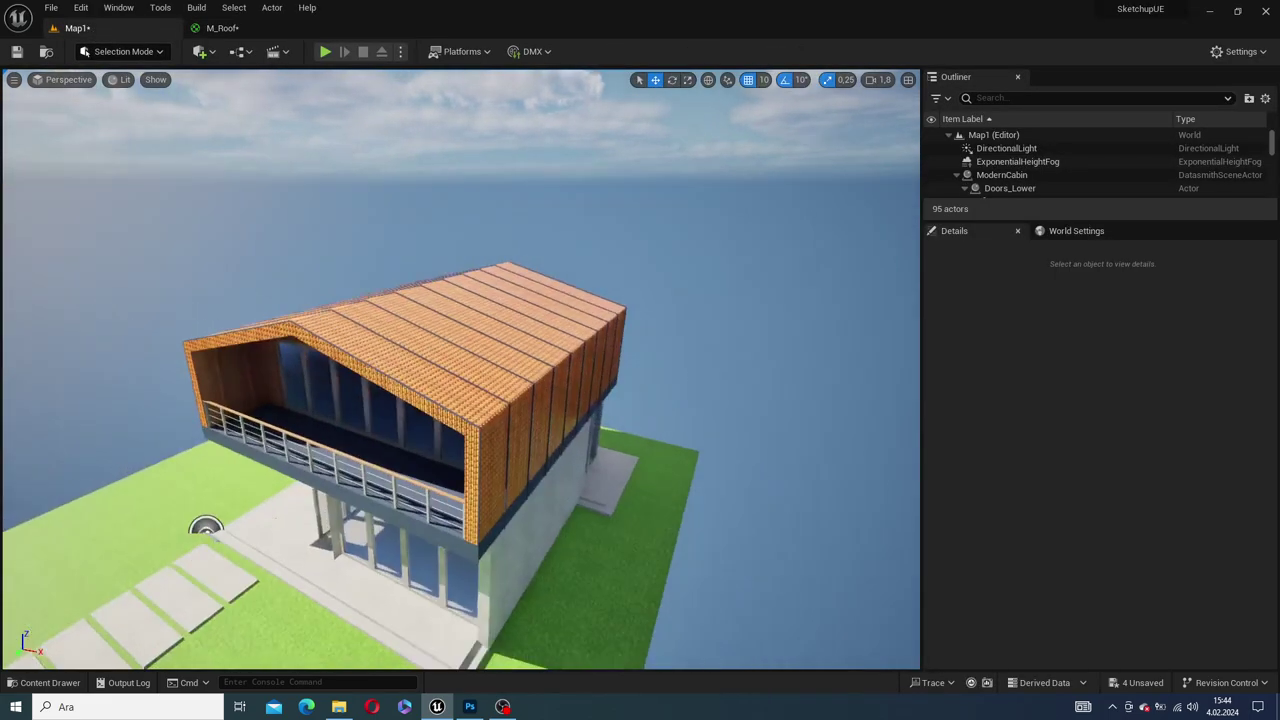
mouse_move(200, 523)
left_mouse_down()
mouse_move(337, 529)
mouse_move(337, 430)
mouse_move(300, 520)
left_mouse_up()
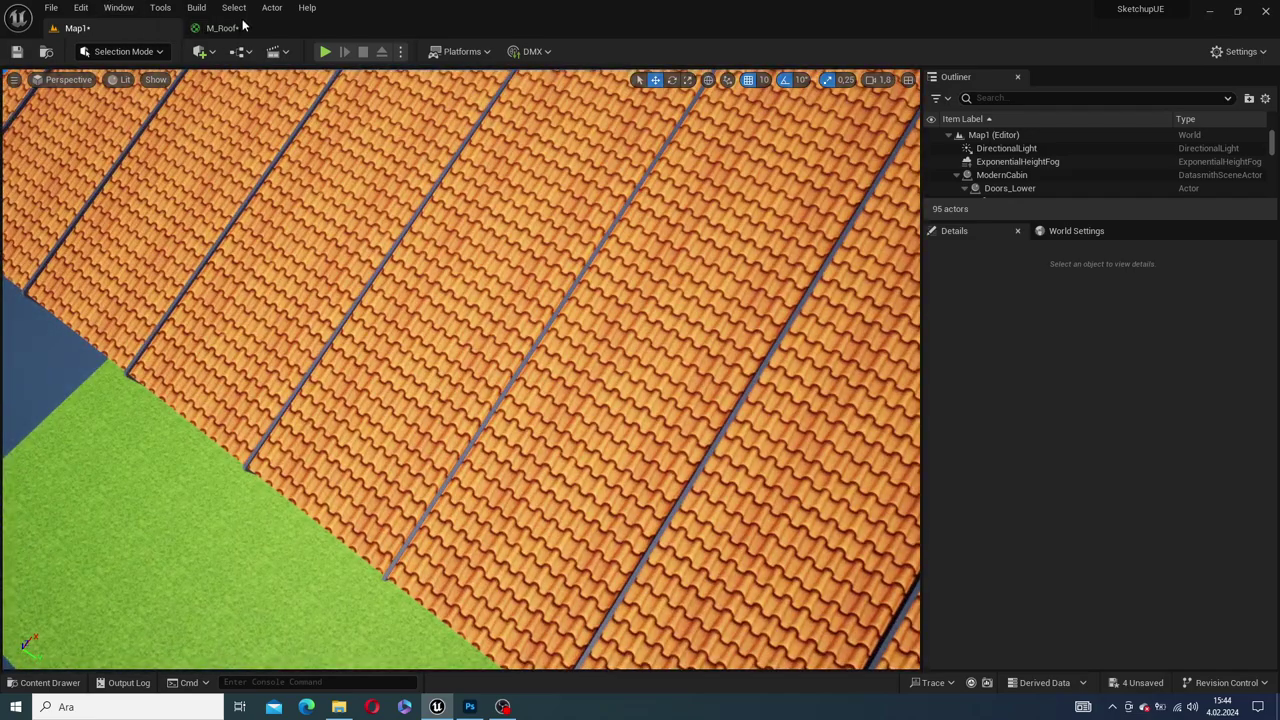
left_click(241, 27)
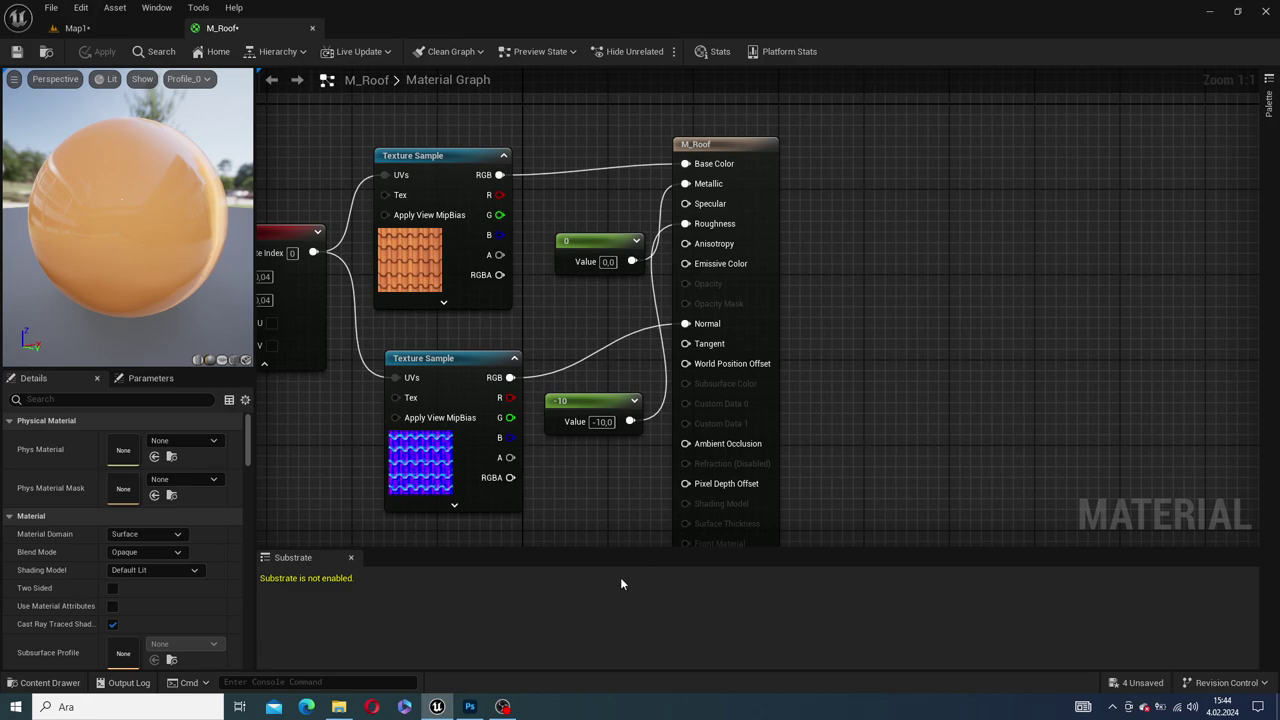